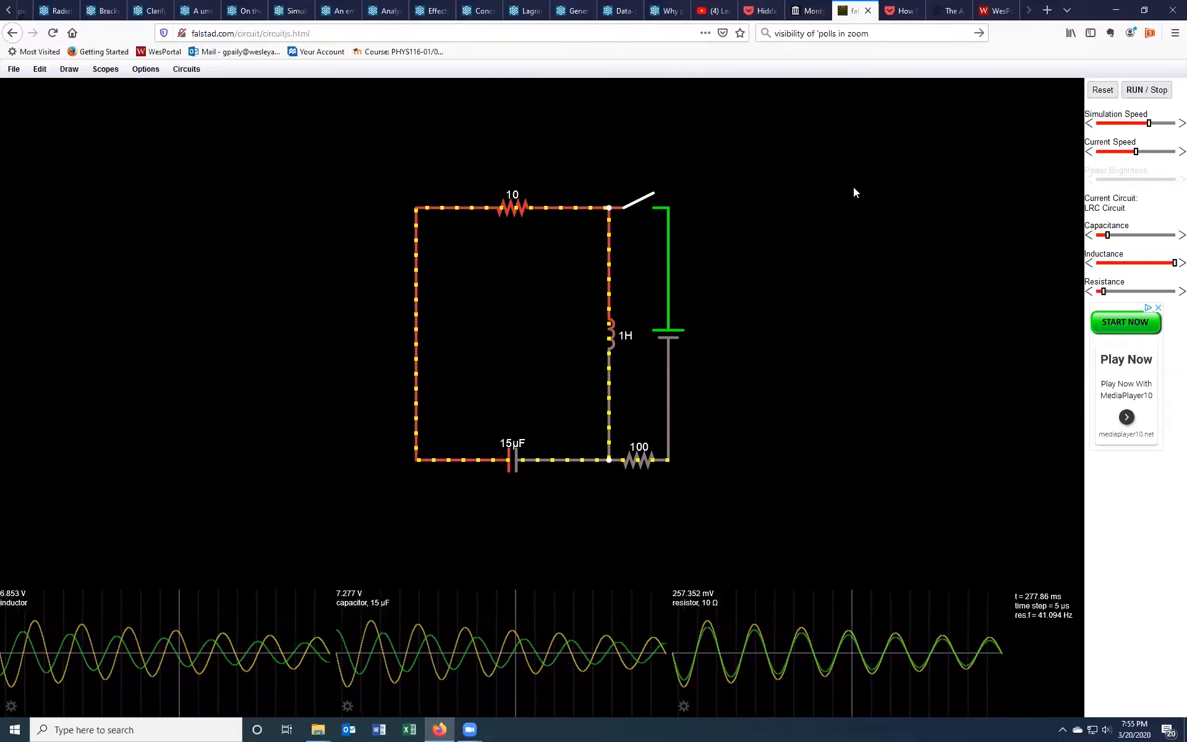
Step: Stop the simulation and delete the inductor, battery, 10 Ω resistor, switch and left wire, keeping the 15 µF capacitor and 100 Ω resistor
click(1147, 93)
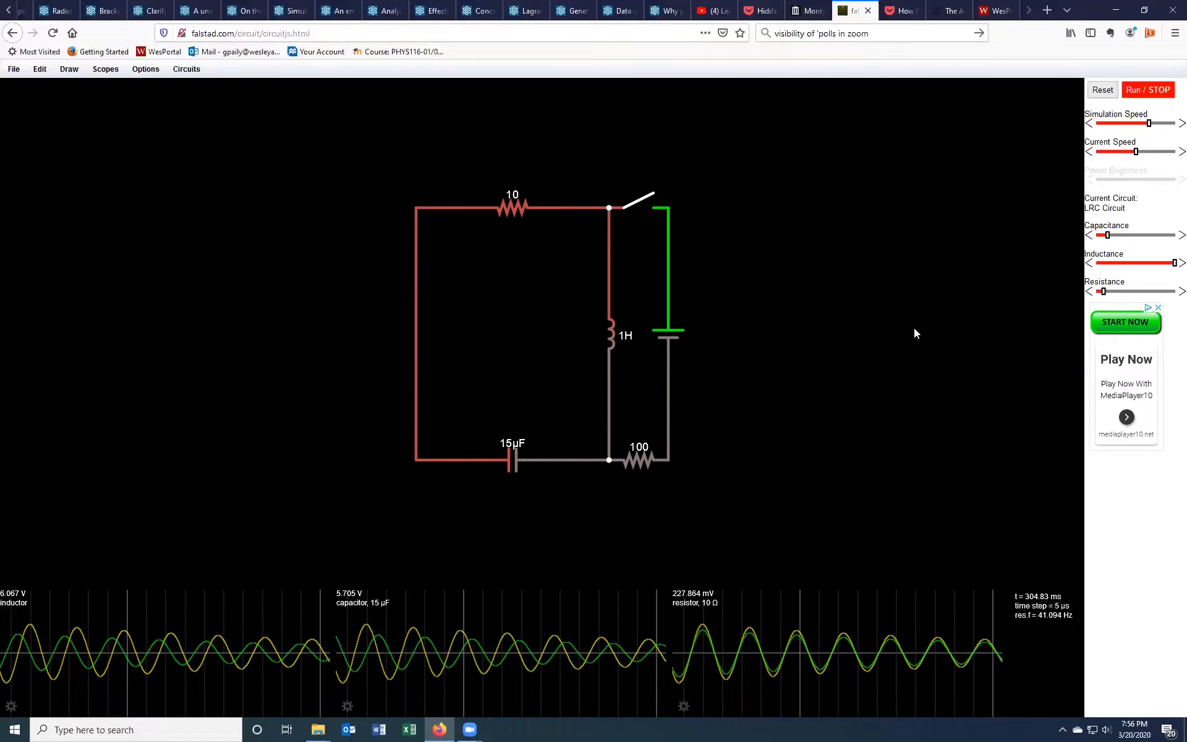
mouse_move(614, 323)
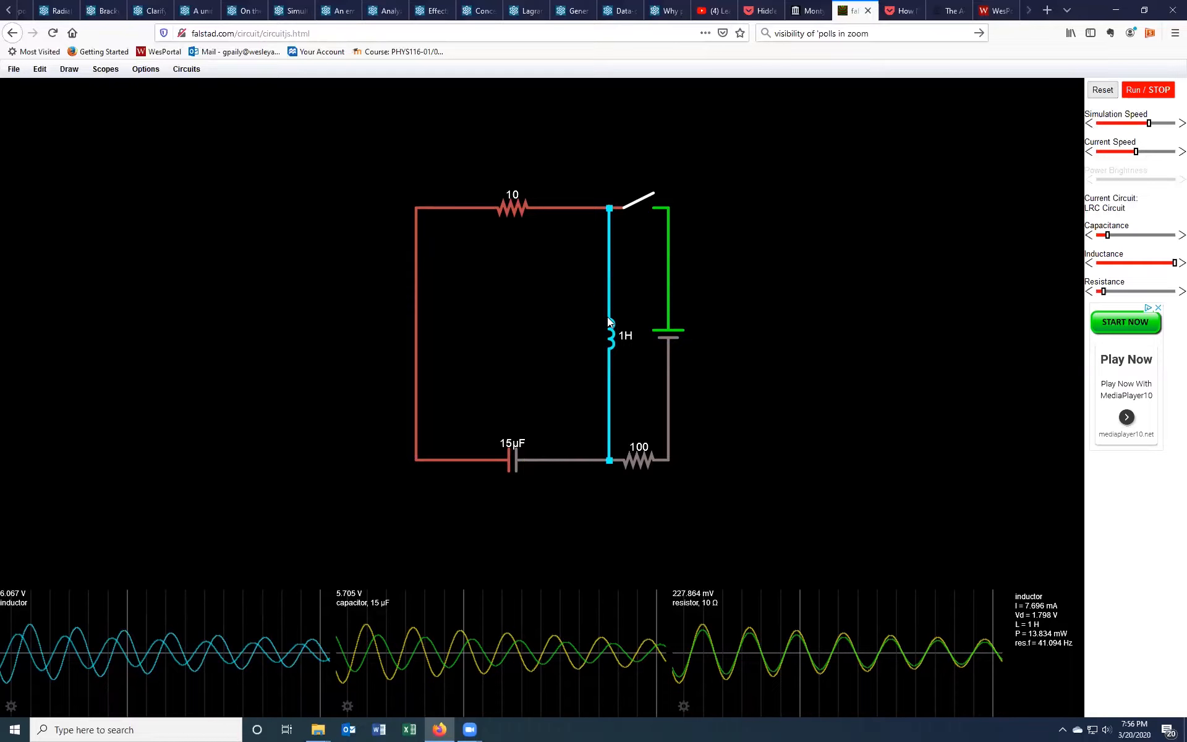
key(Delete)
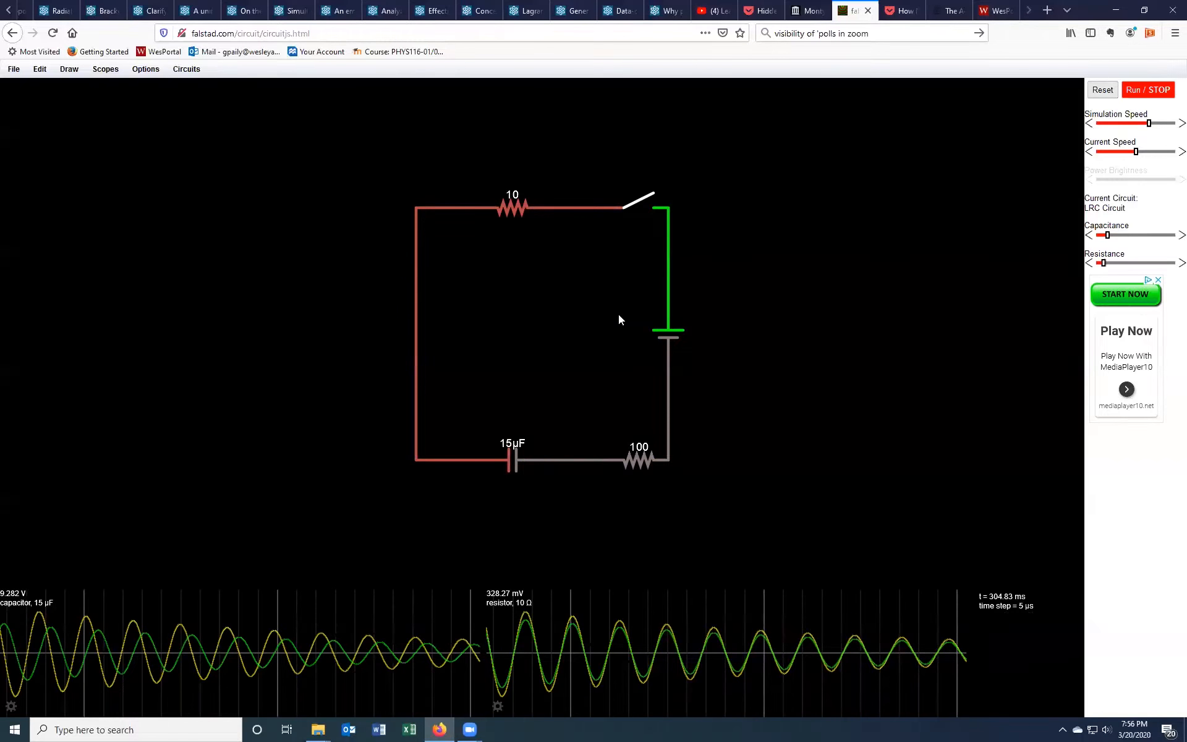
mouse_move(666, 312)
key(Delete)
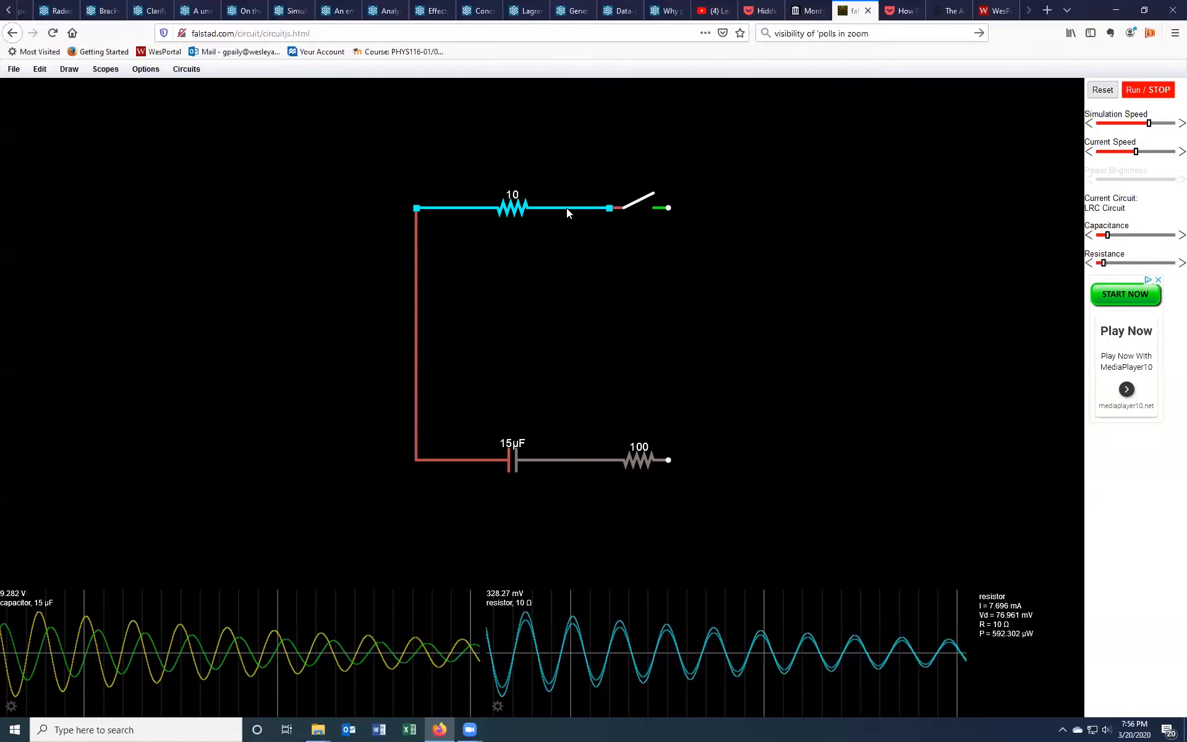
key(Delete)
key(Delete)
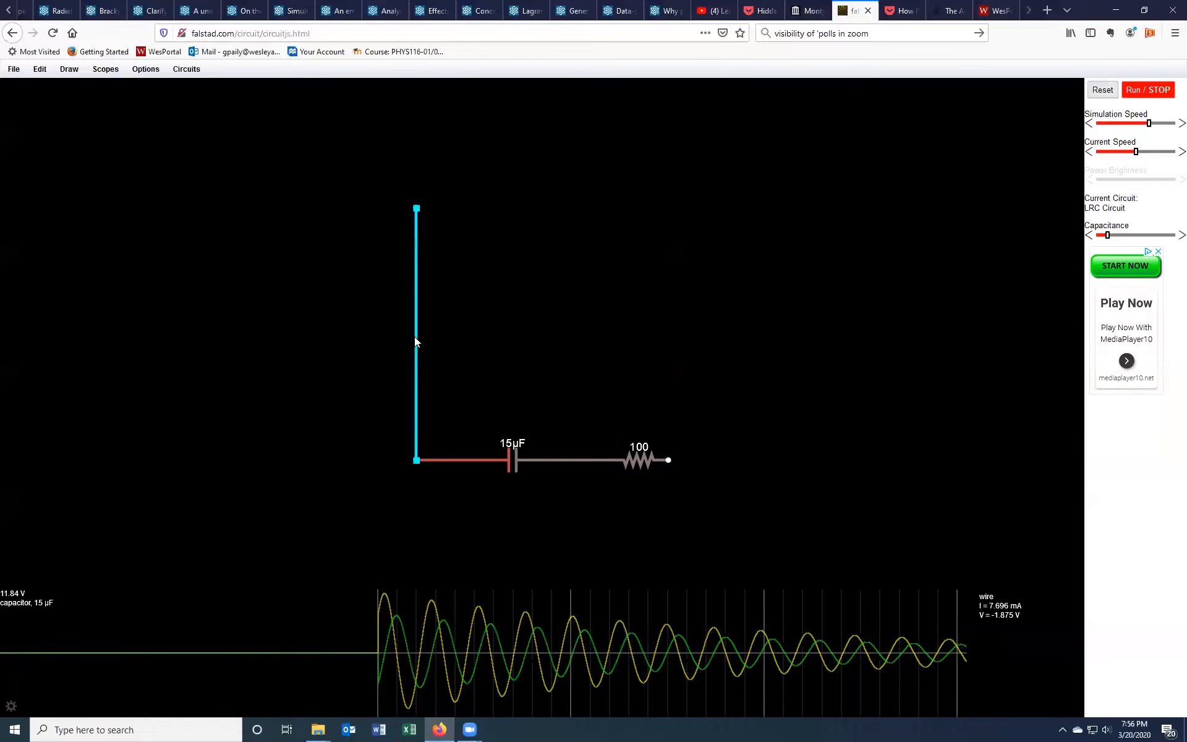
key(Delete)
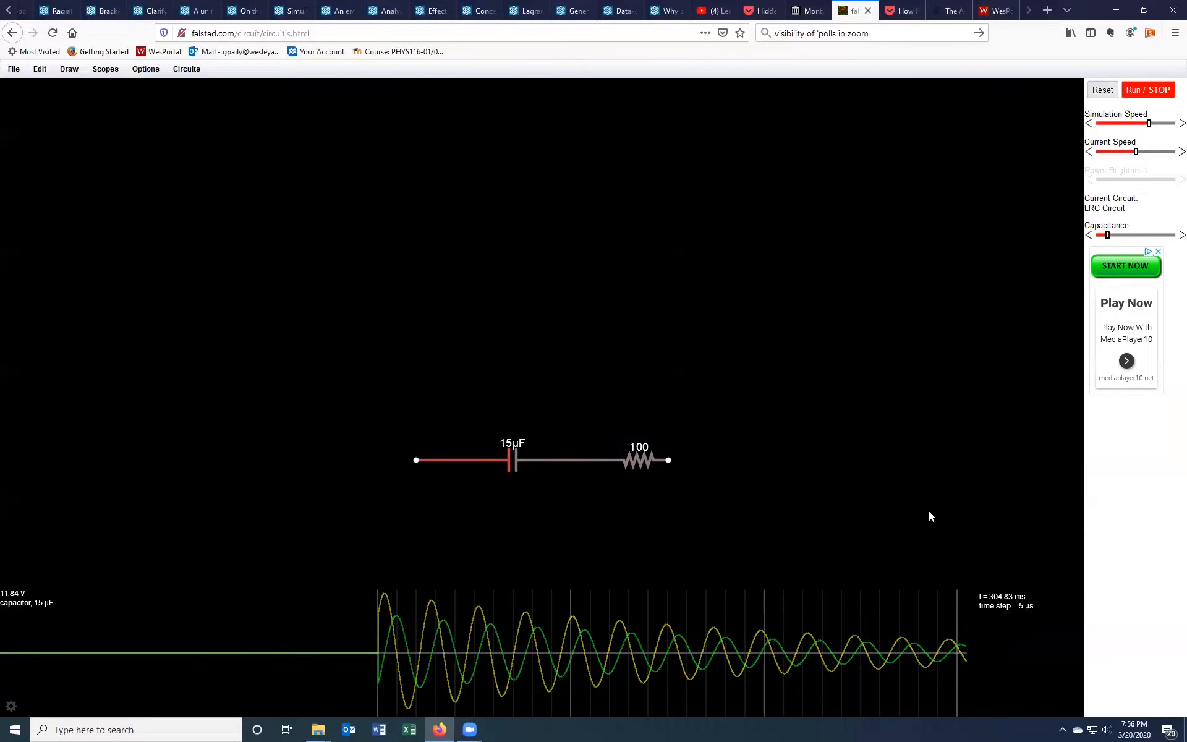
Step: Reset the simulation and add a resistor parallel to and above the capacitor–resistor branch
click(1101, 90)
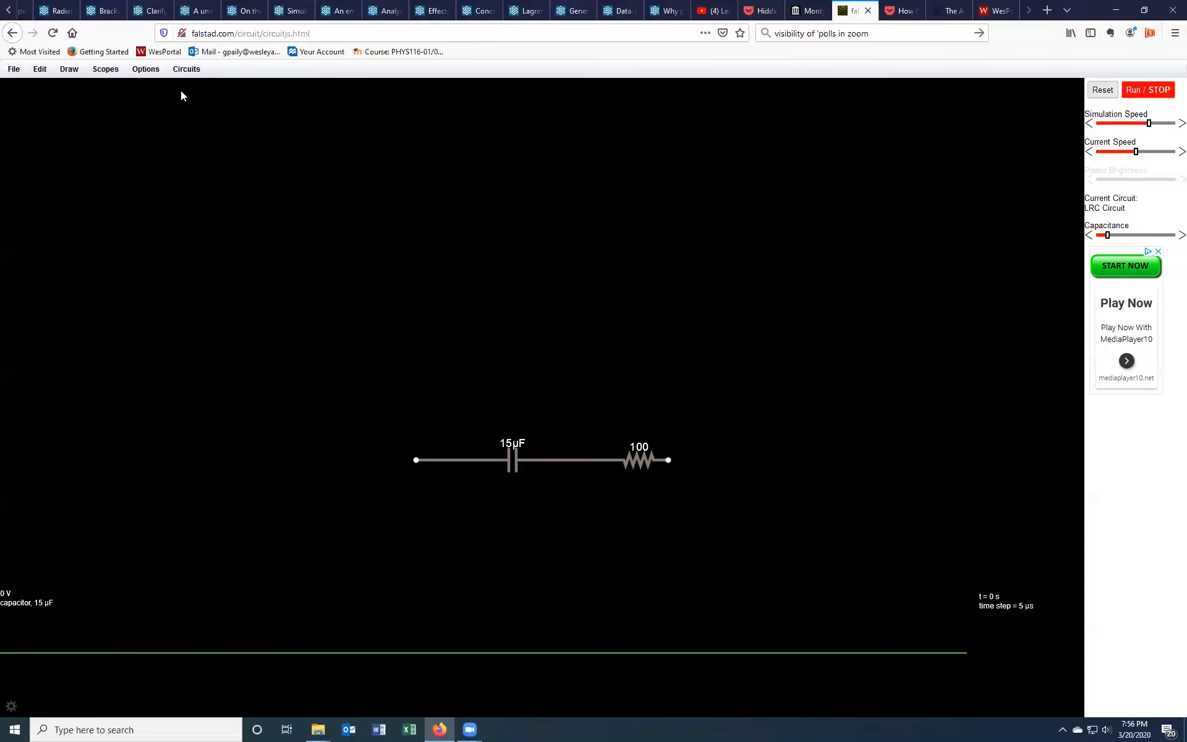
click(69, 73)
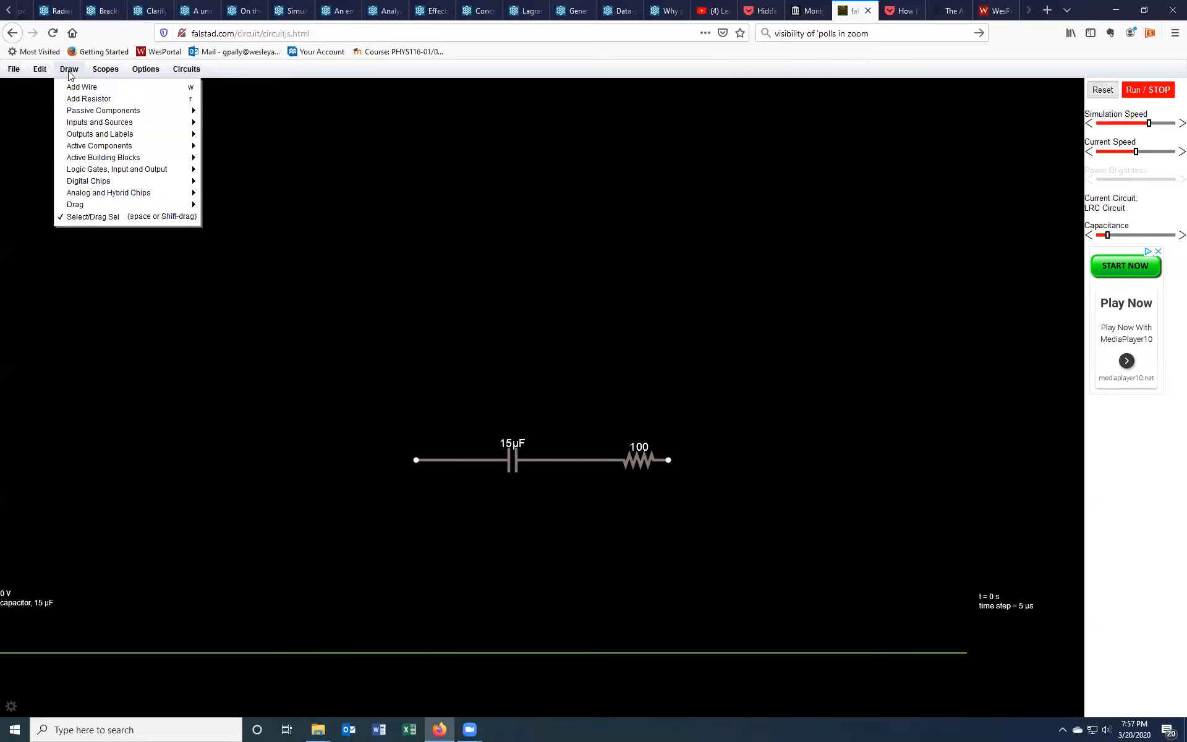
click(79, 100)
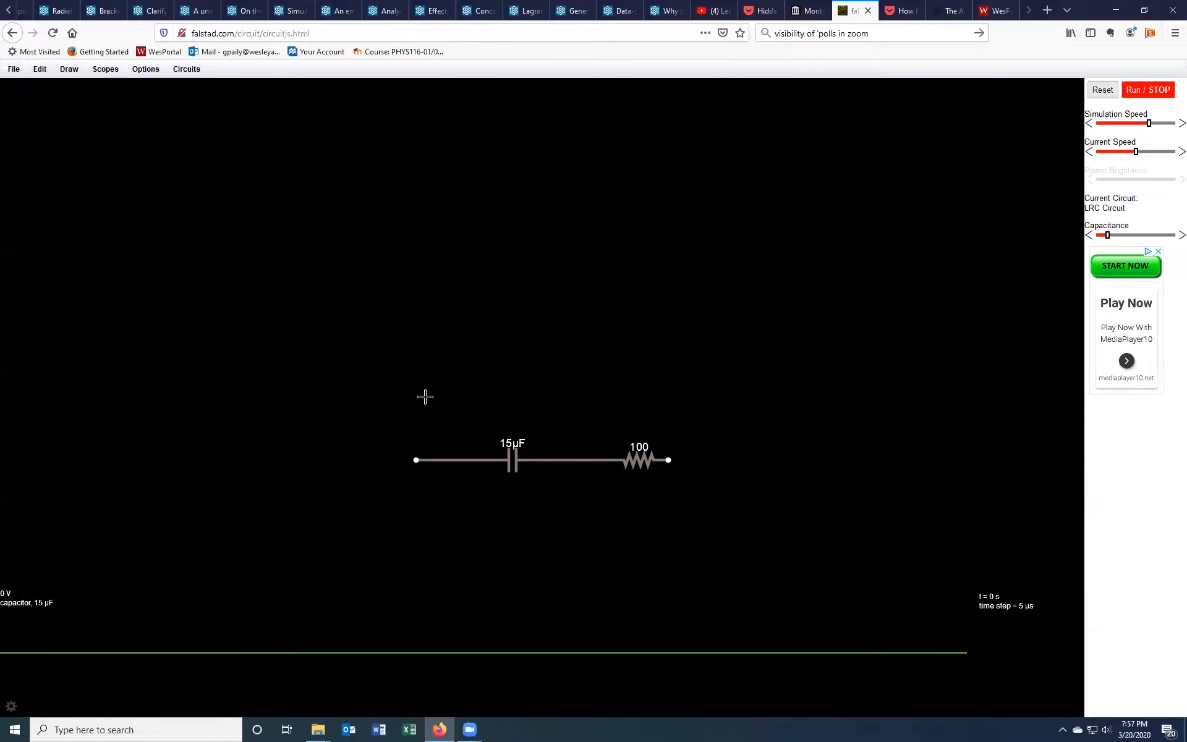
drag(416, 398, 667, 400)
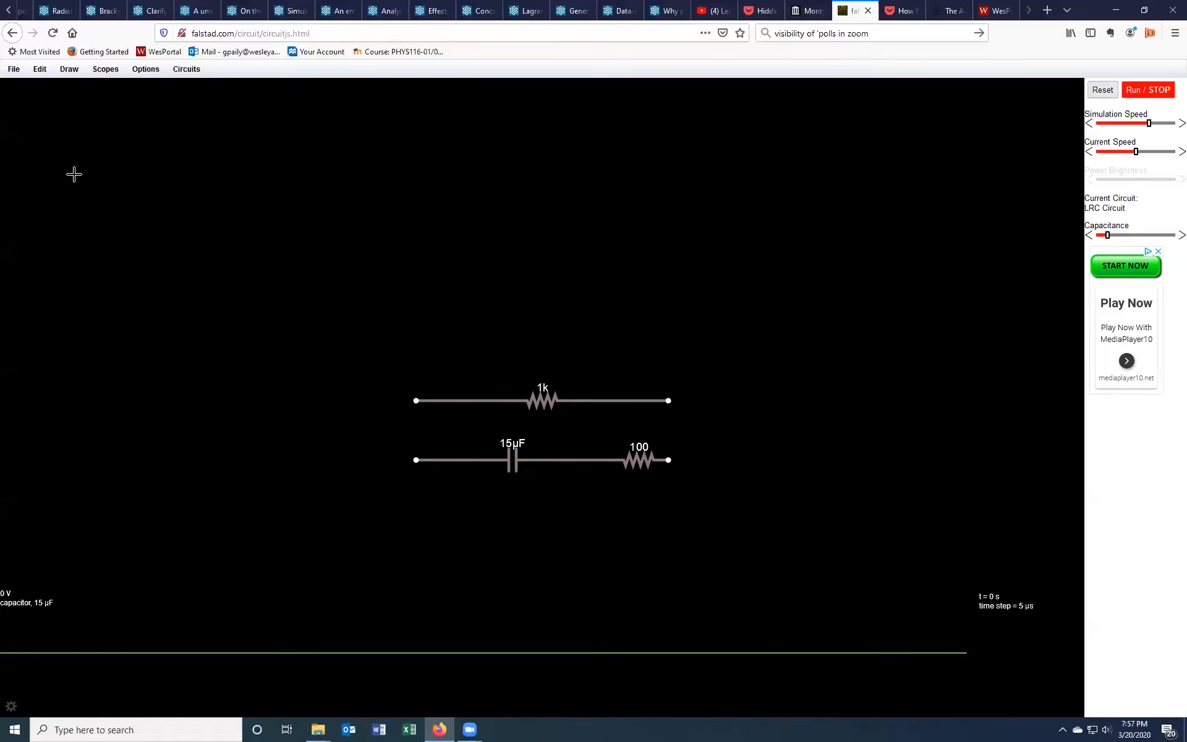
Step: Draw two vertical wires joining the ends of the new 1k resistor to the capacitor branch ends
click(65, 73)
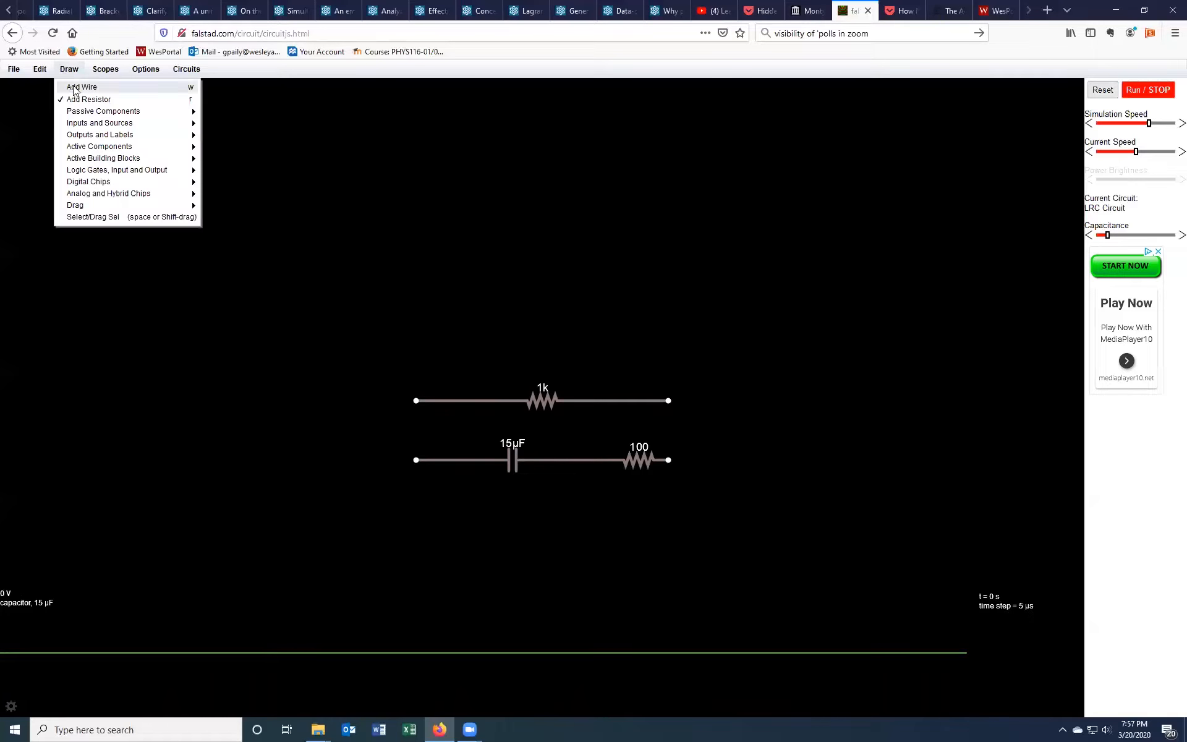
click(74, 88)
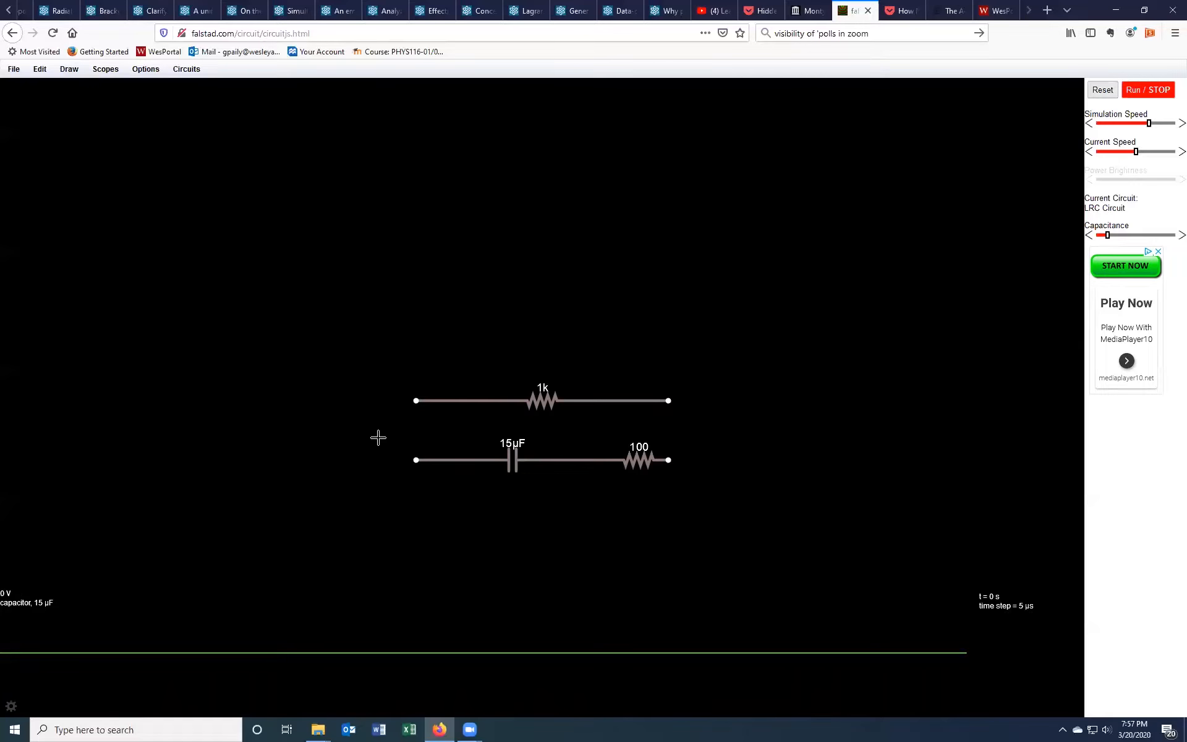
drag(415, 460, 416, 401)
drag(668, 460, 669, 400)
Step: Add a 2-terminal voltage source running upward from the right junction of the parallel branches
click(70, 69)
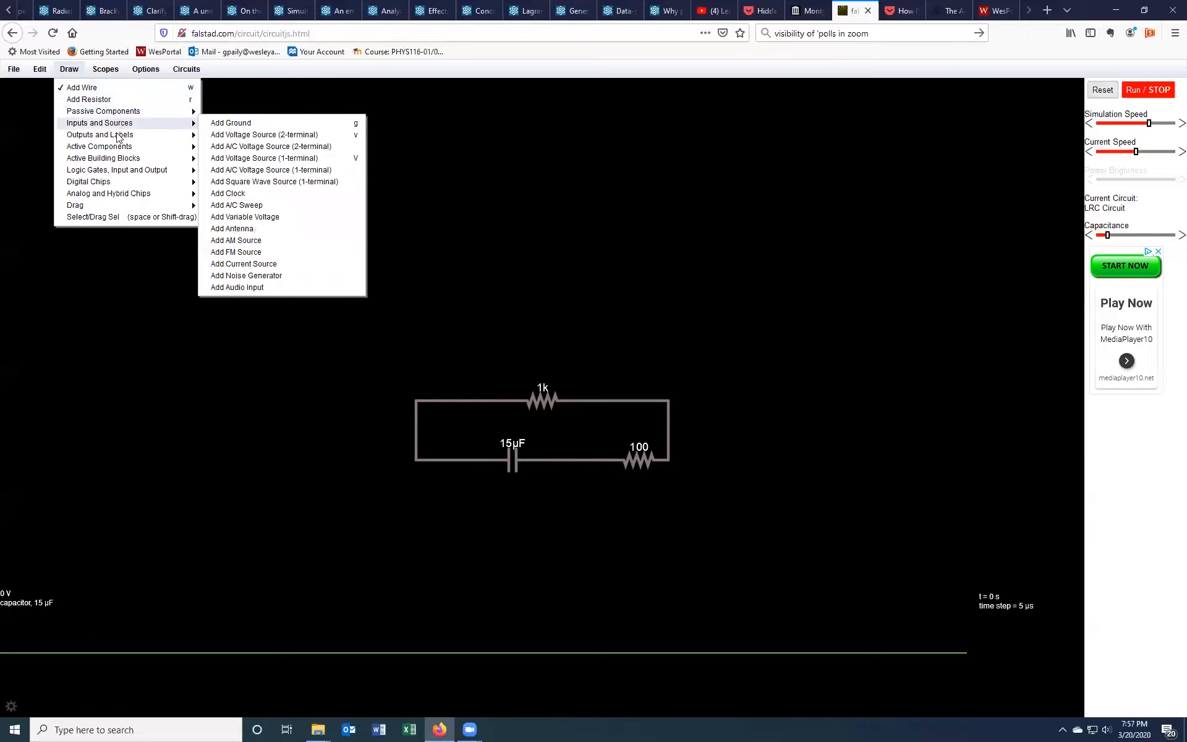
mouse_move(106, 160)
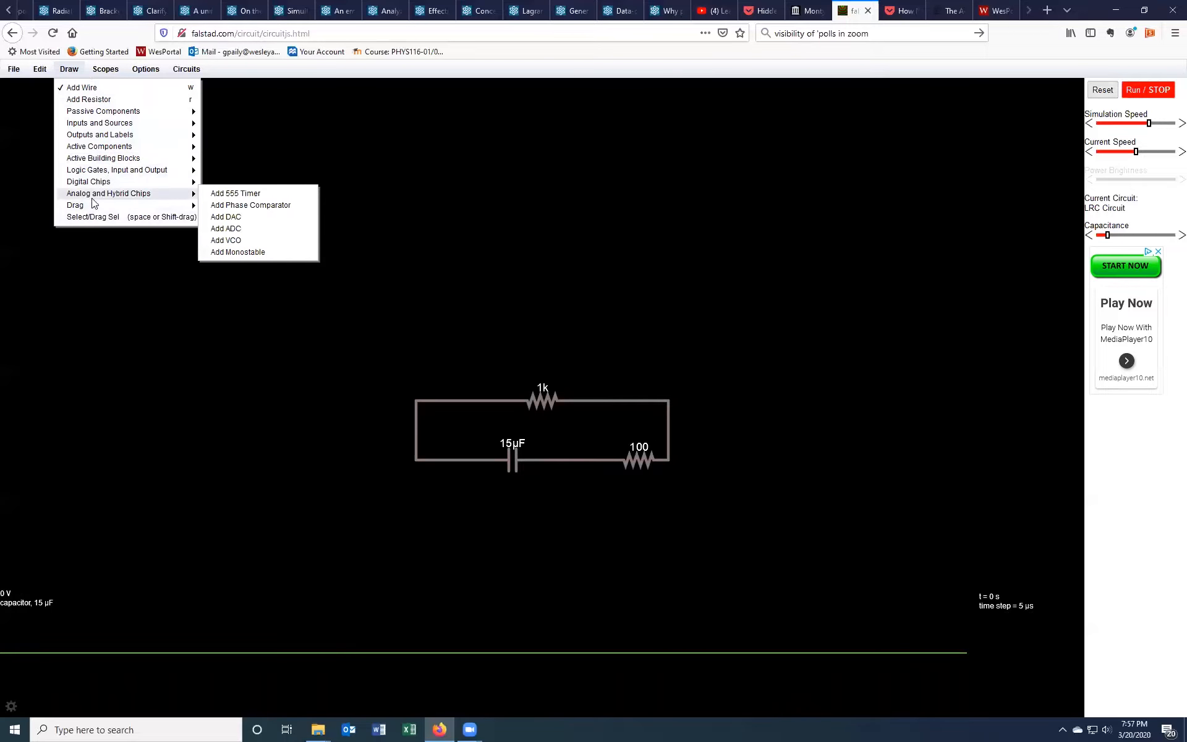
mouse_move(93, 114)
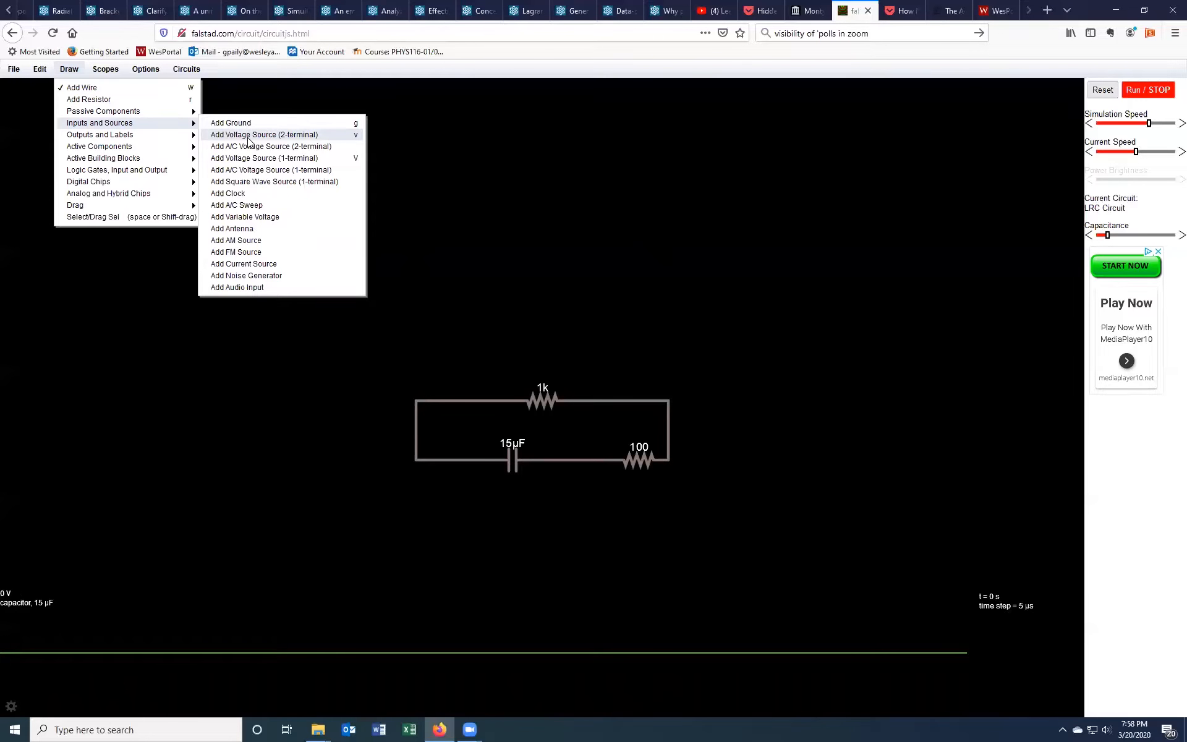
click(309, 141)
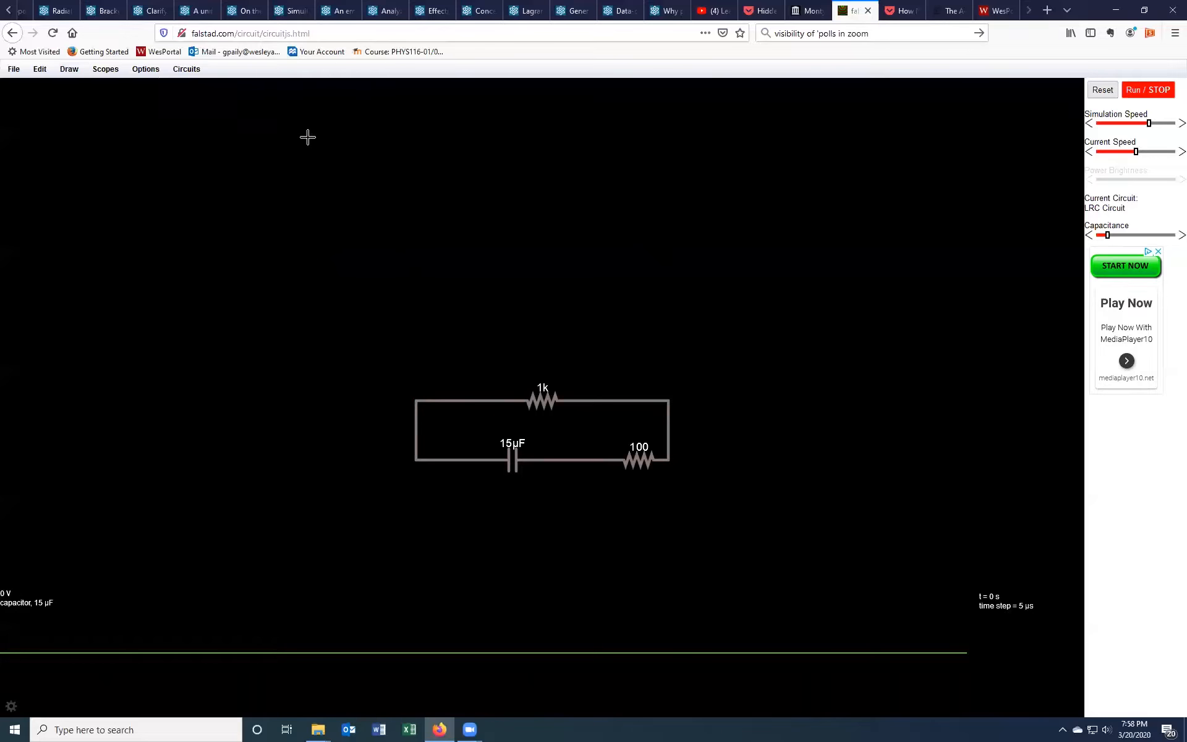
drag(668, 227, 669, 401)
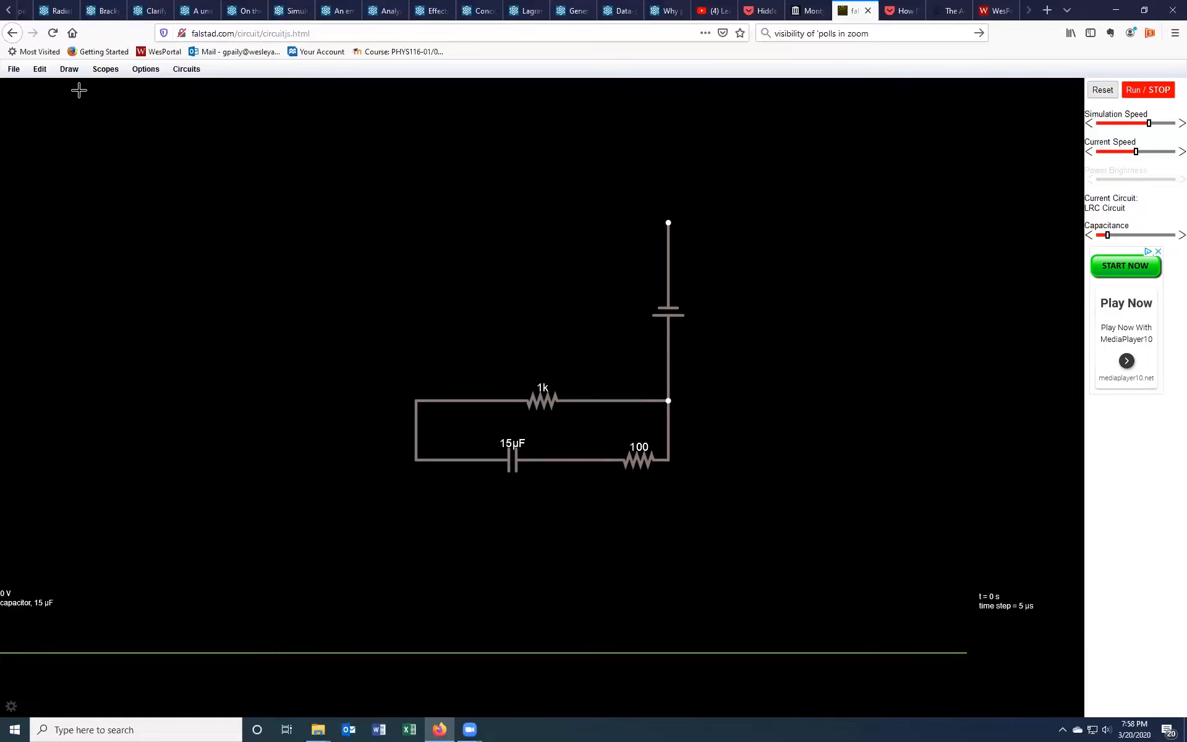
Step: Add a switch running leftward from the voltage source's top terminal
click(70, 72)
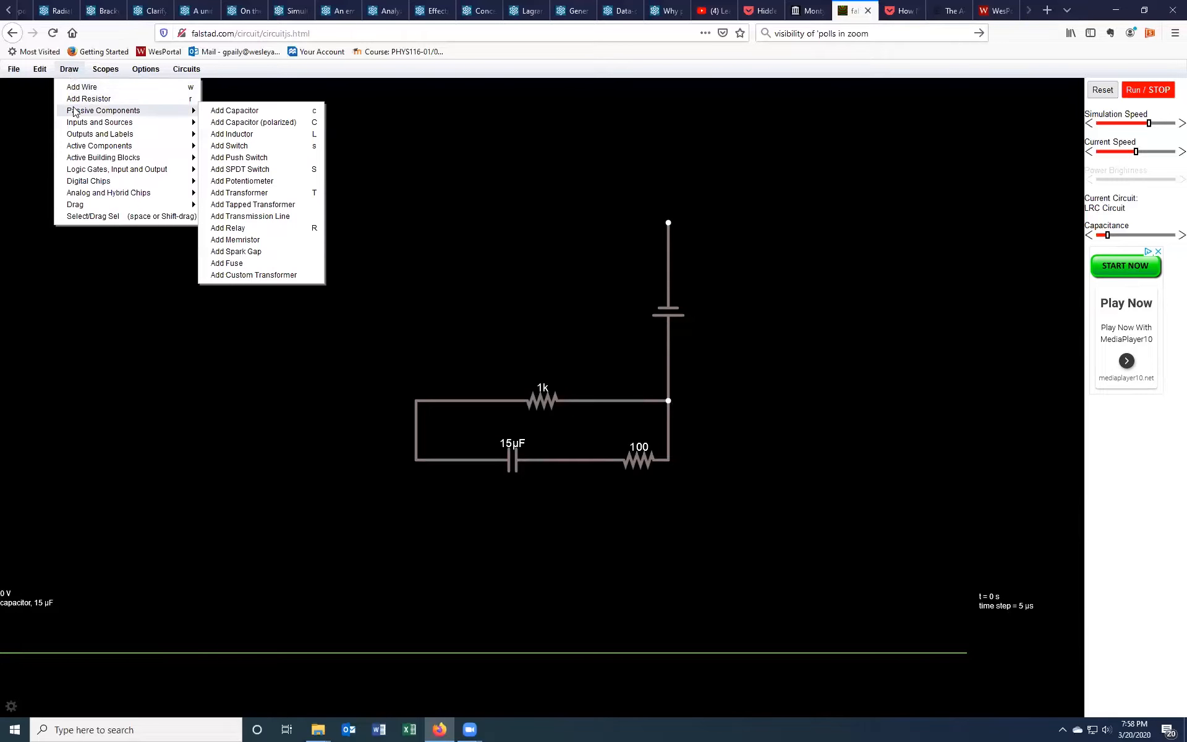
click(258, 147)
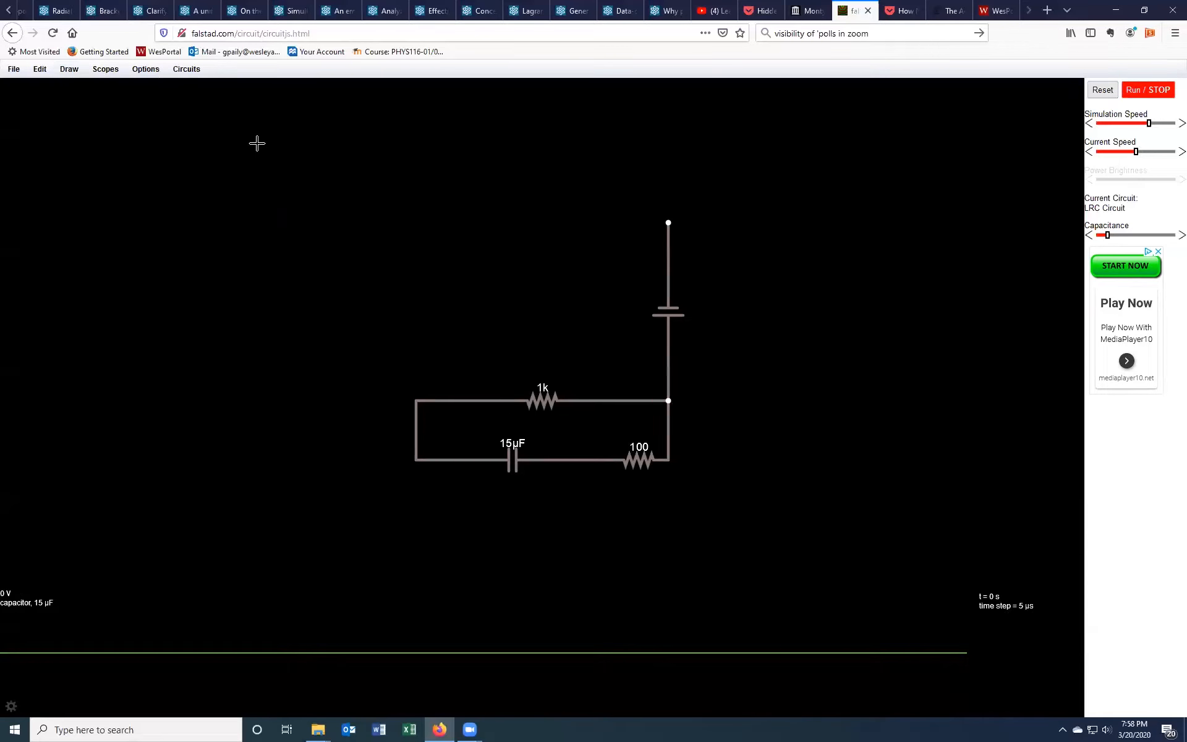
drag(537, 220, 669, 229)
click(601, 220)
Step: Draw a diagonal wire from the switch's left end down to the 1k resistor's wire
click(69, 70)
click(72, 87)
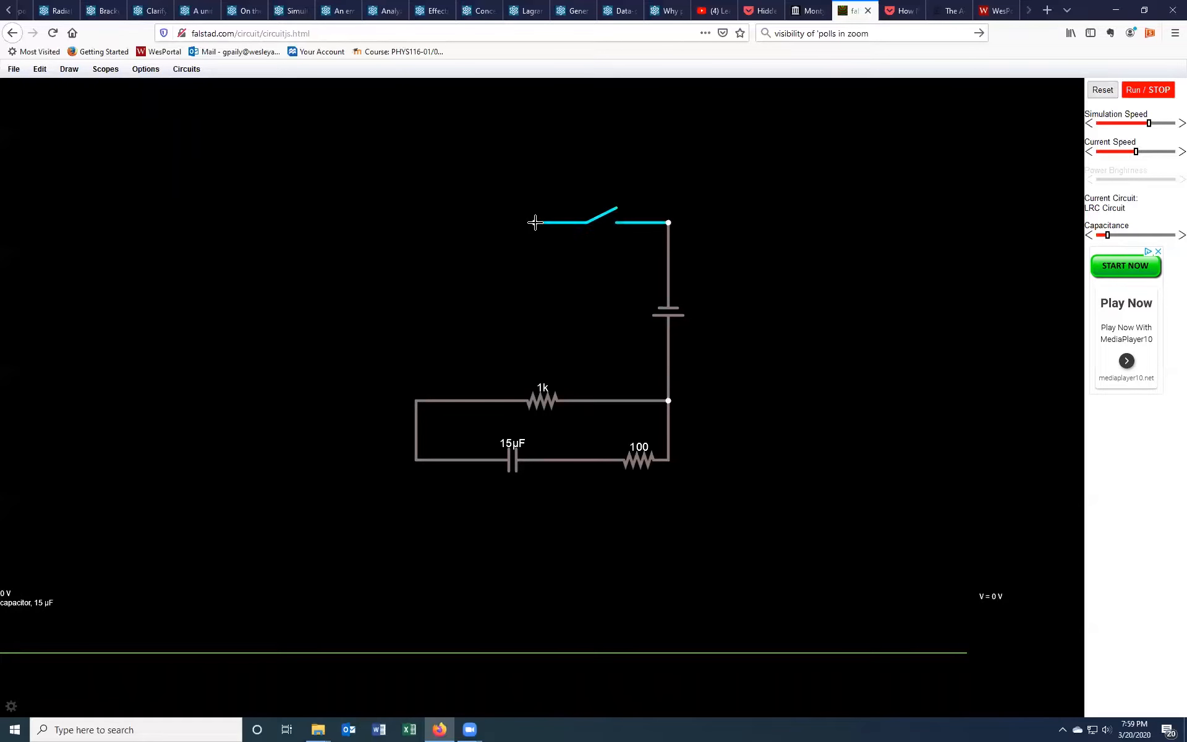
drag(534, 223, 461, 400)
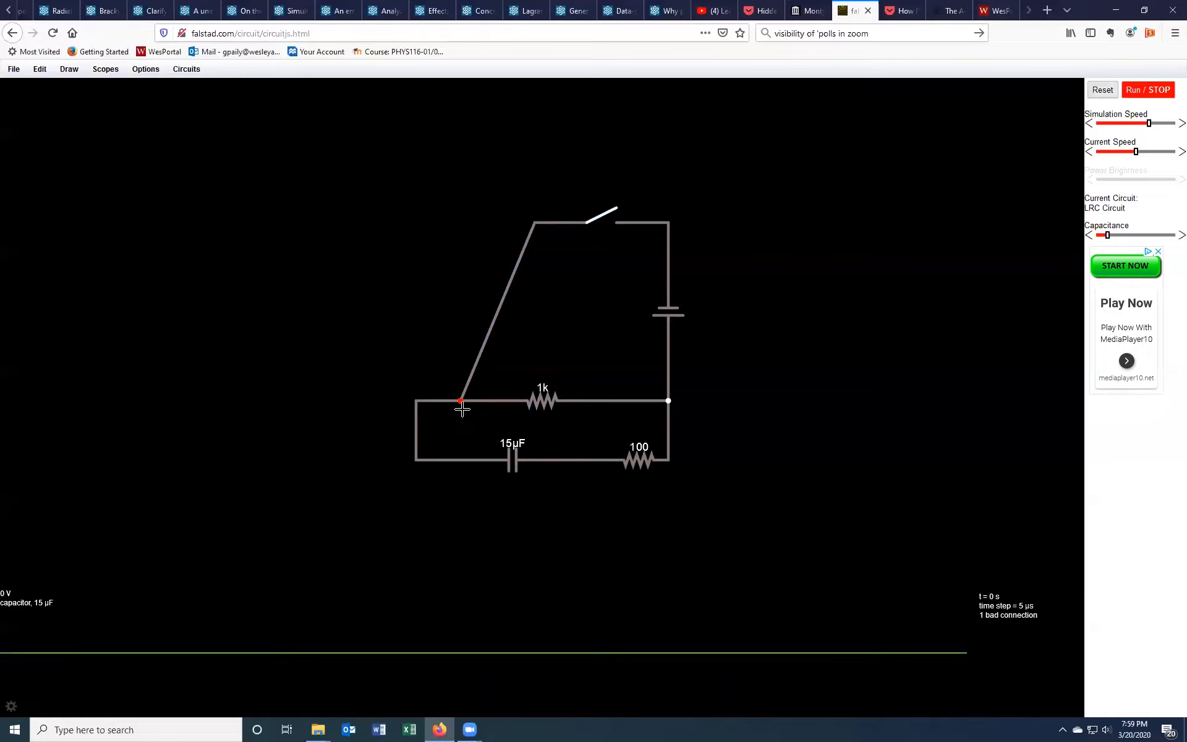
Step: Close the switch, run the simulation, then stop and reset it
click(606, 214)
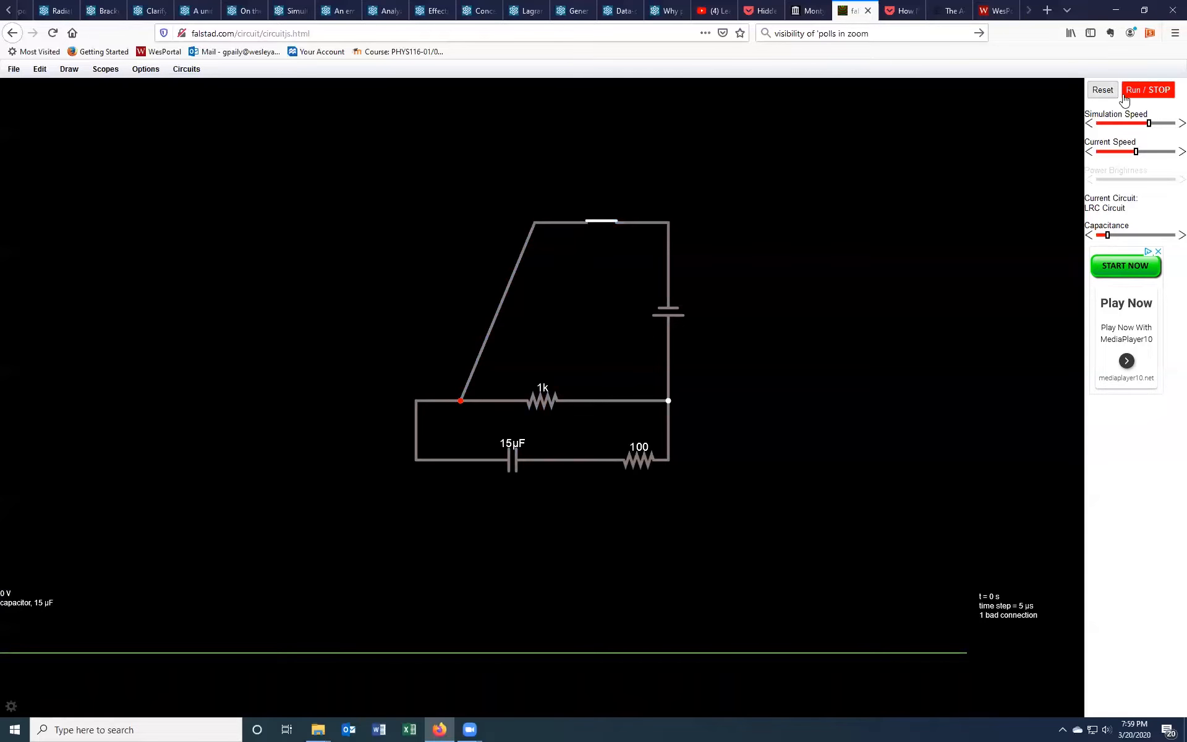
click(1155, 94)
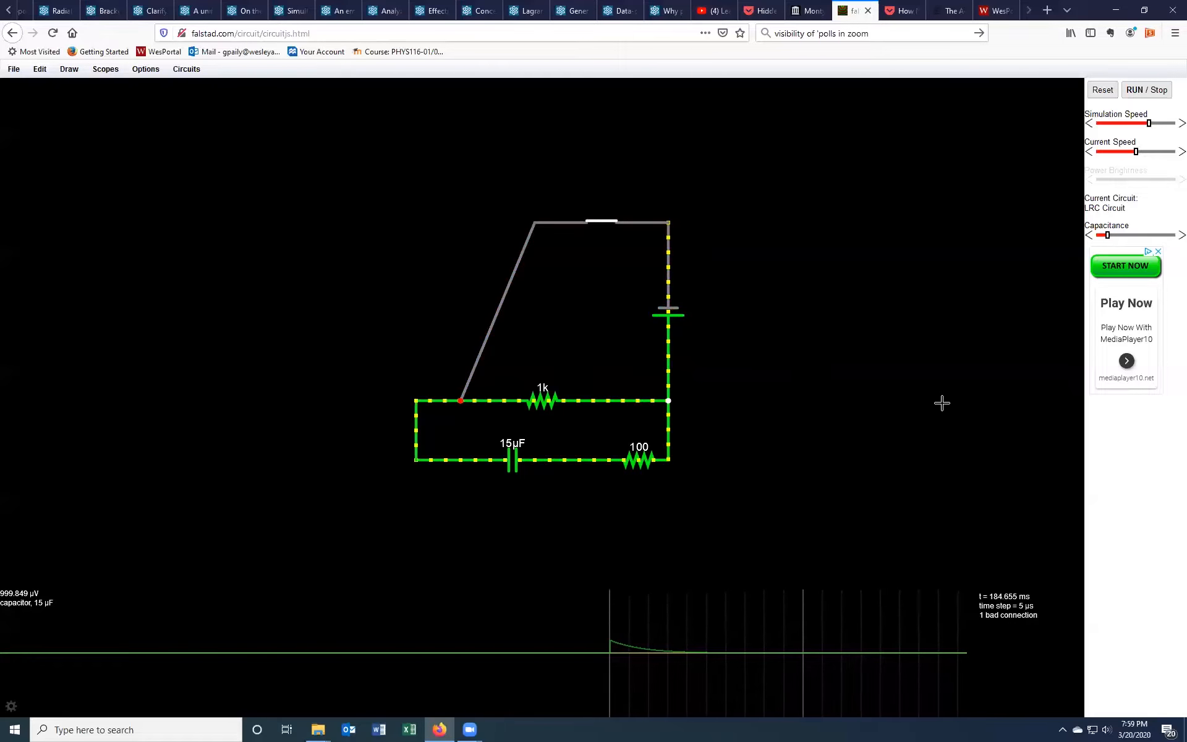
click(1141, 93)
click(1102, 90)
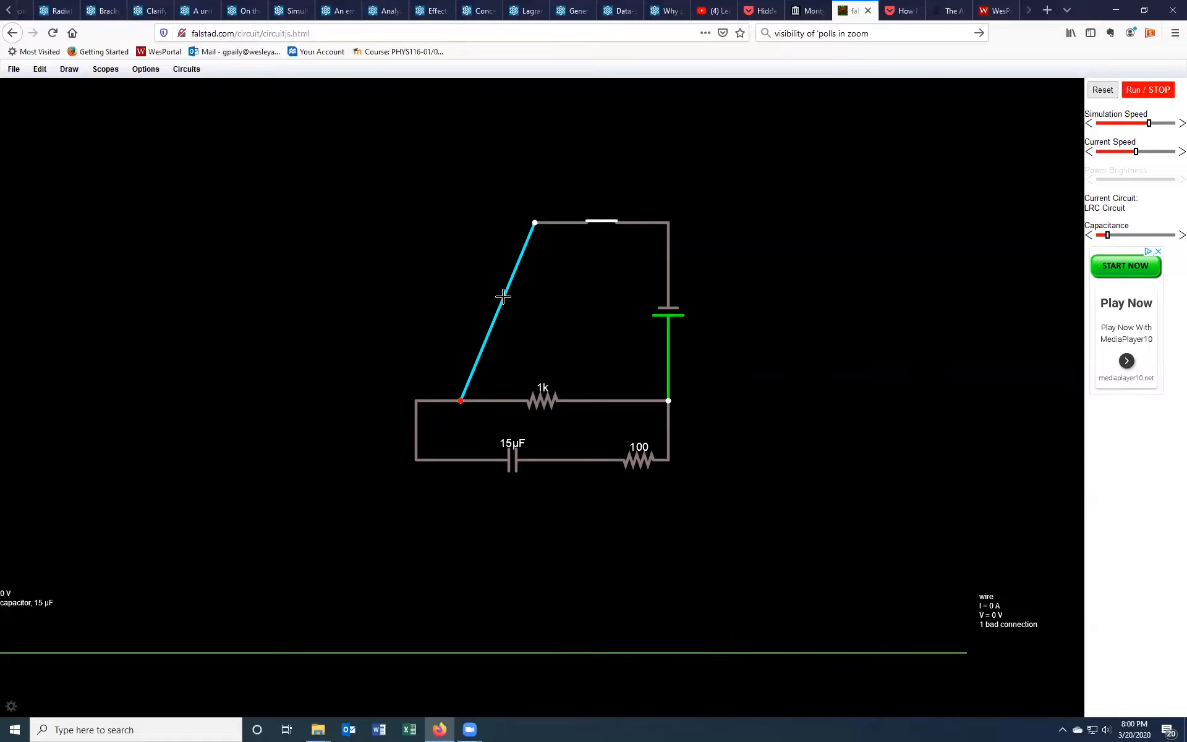
Step: Delete the diagonal wire and draw a new wire from the left junction up to the switch's left end
key(Delete)
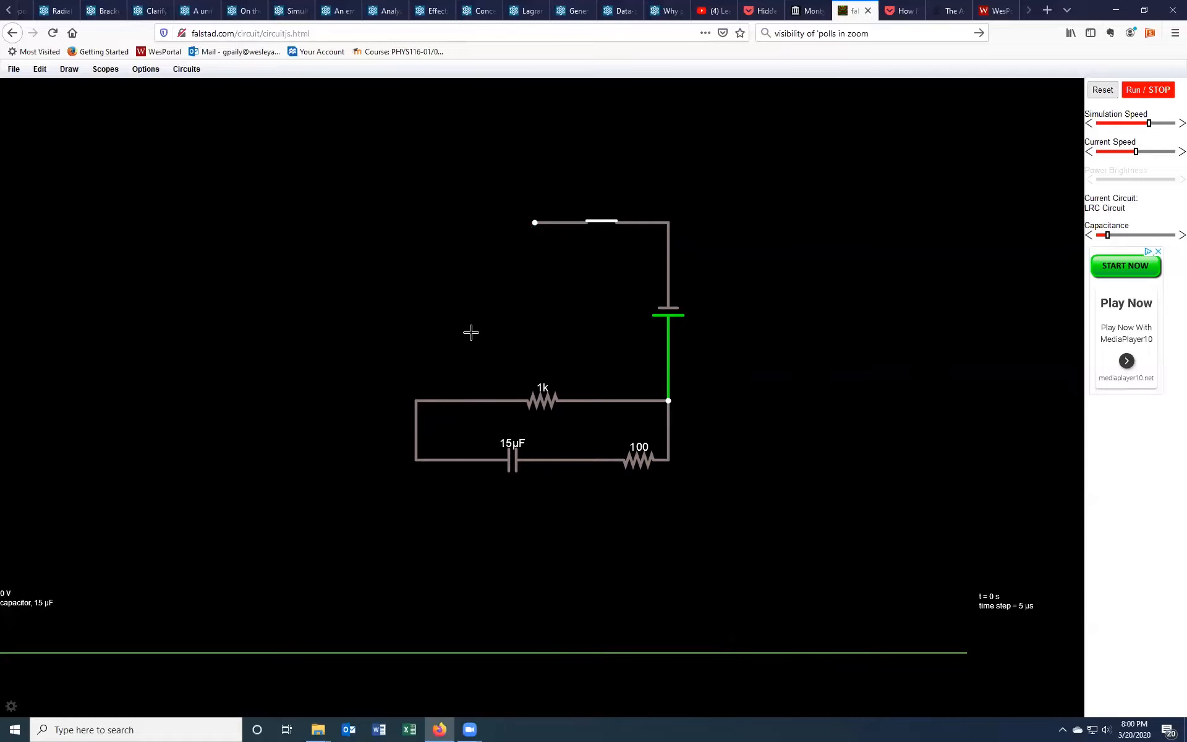
click(73, 69)
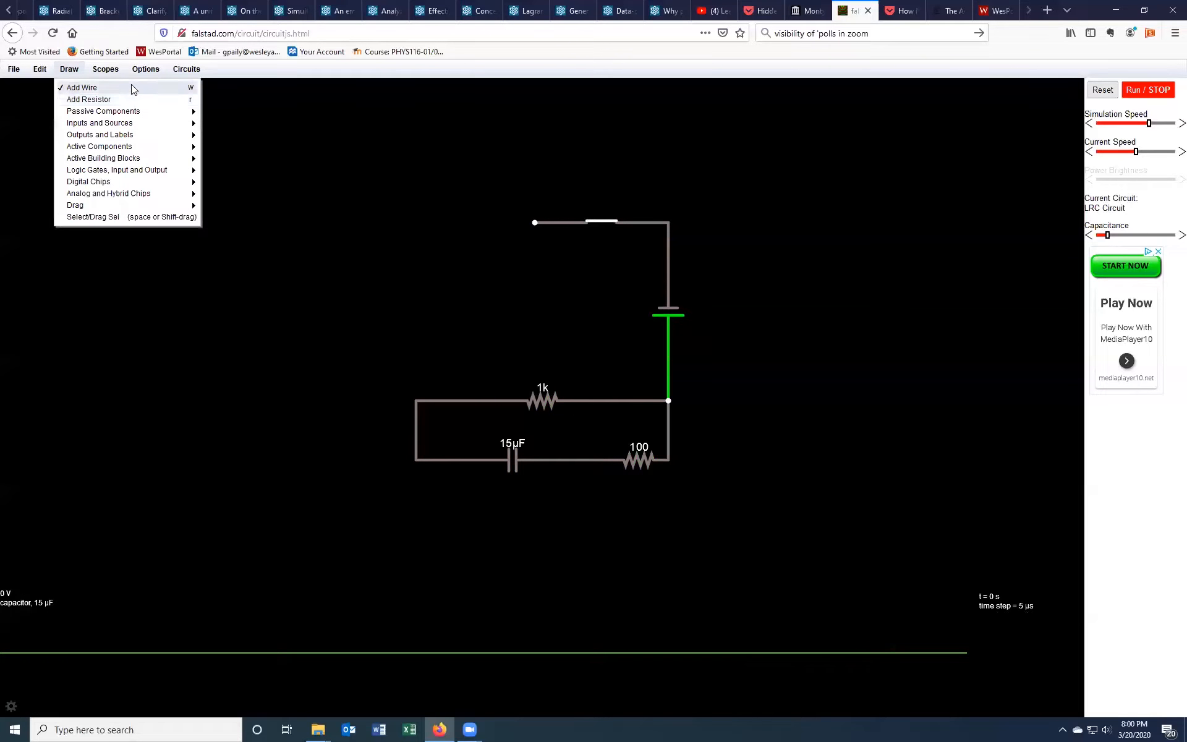
click(81, 87)
mouse_move(418, 399)
mouse_down()
mouse_move(412, 221)
mouse_move(534, 222)
mouse_up()
Step: Open the switch, run the simulation, and close the switch to charge the capacitor
click(602, 218)
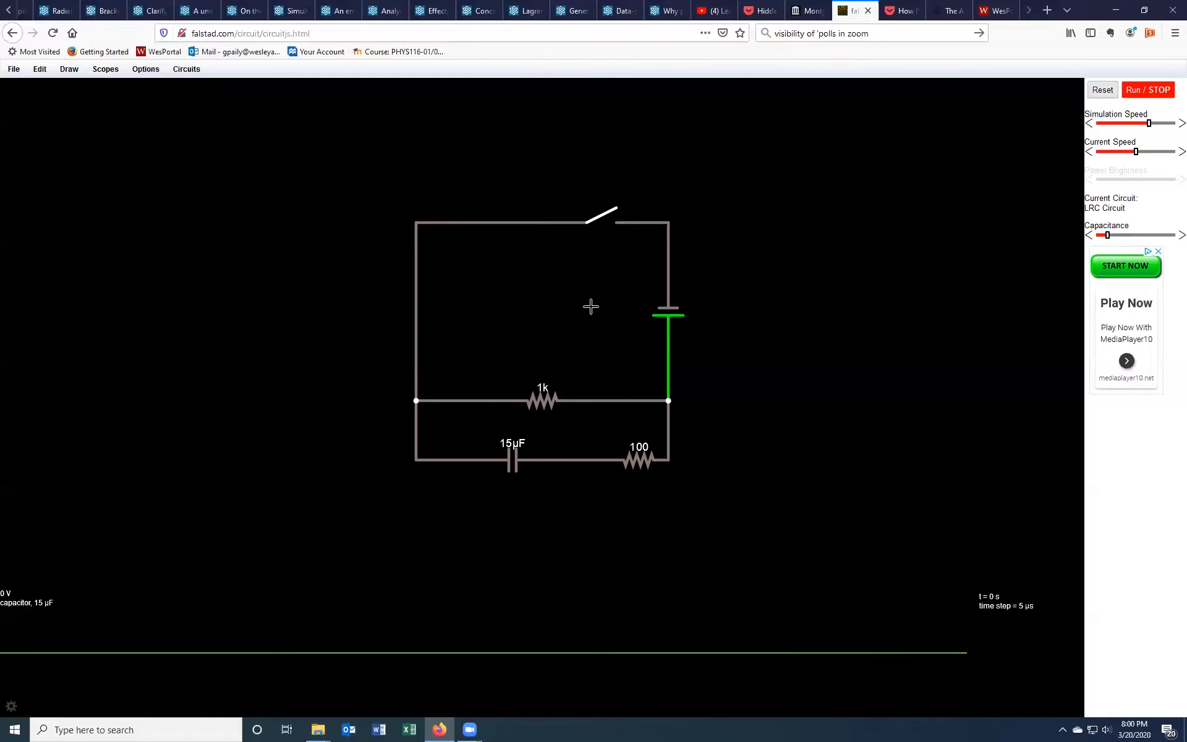
click(1145, 90)
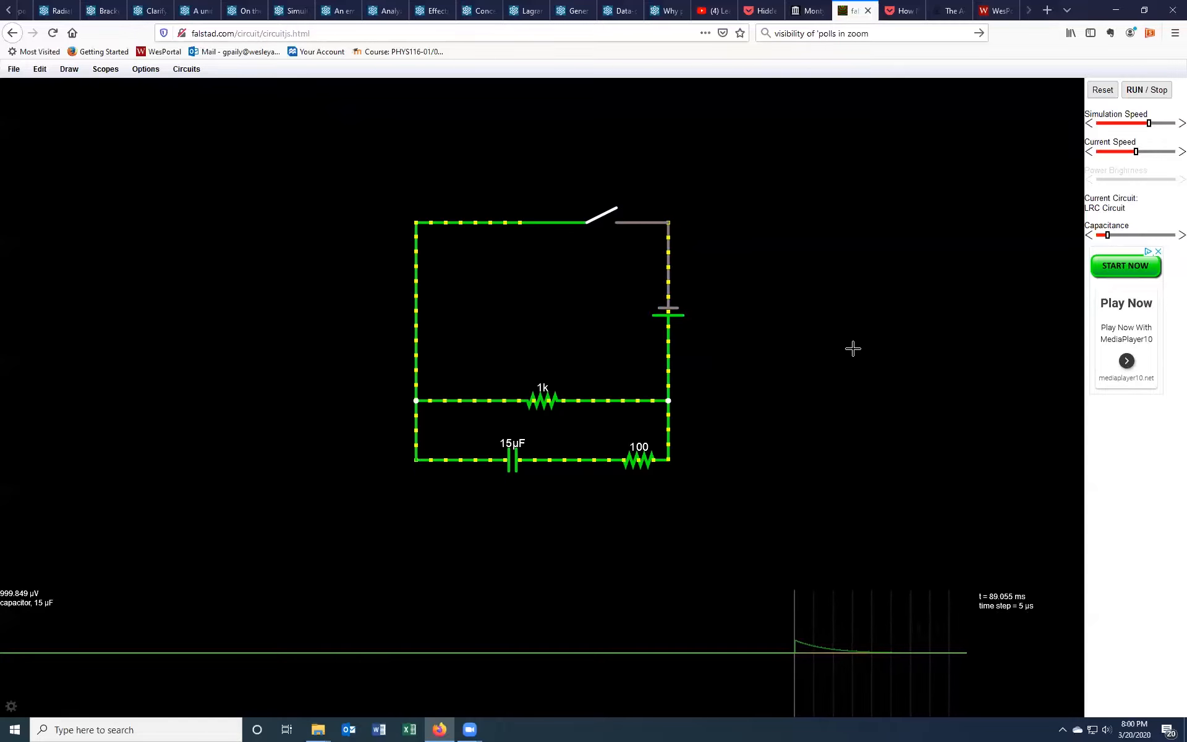
click(601, 215)
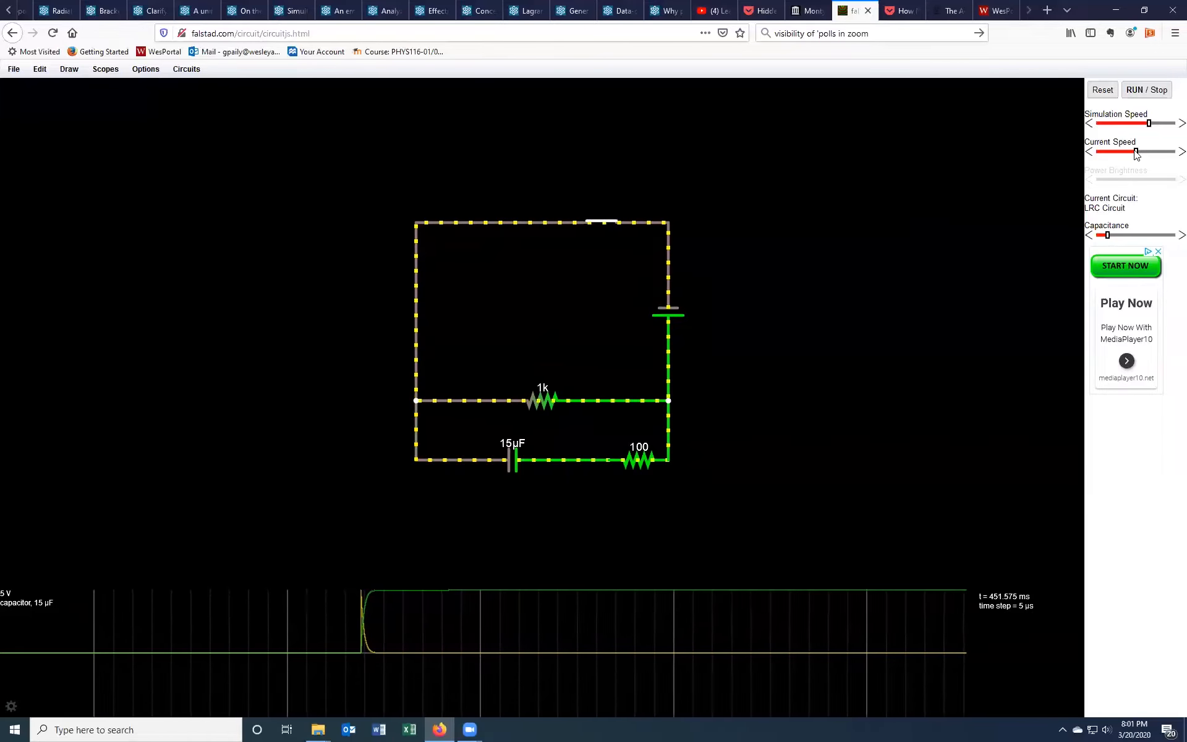
Step: Nudge the current speed slider back and forth, then stop the simulation
drag(1138, 151, 1146, 151)
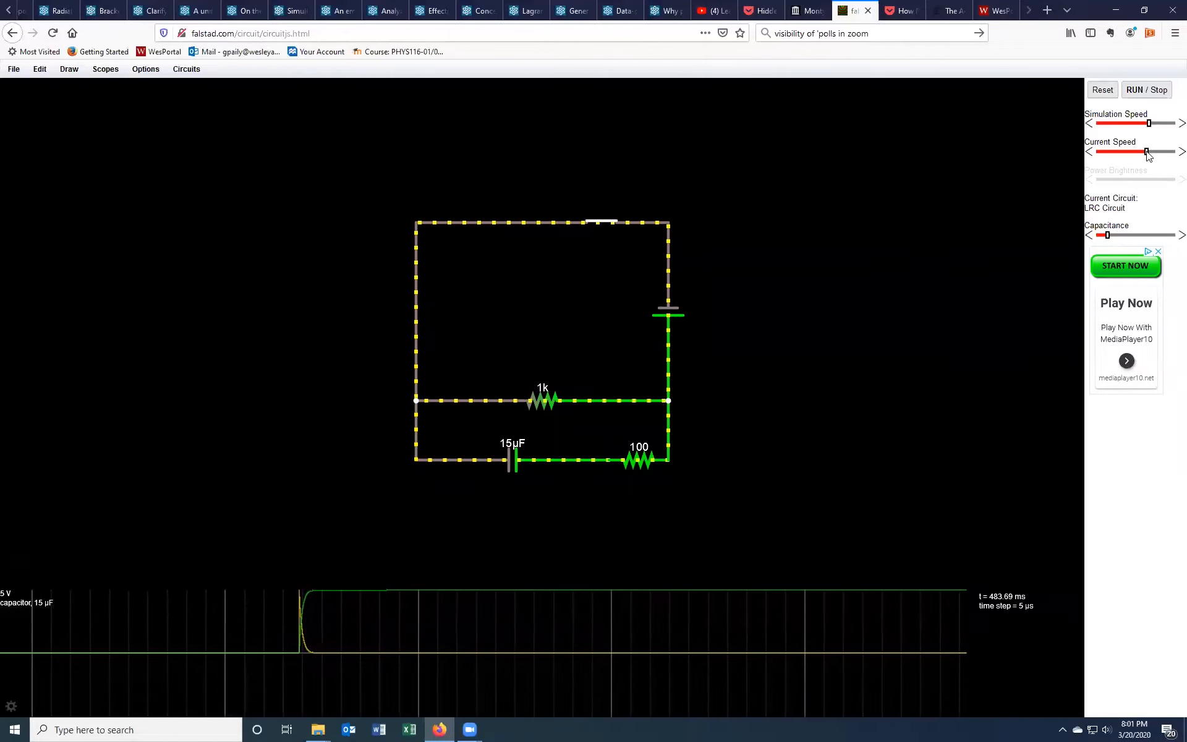
drag(1148, 155, 1137, 154)
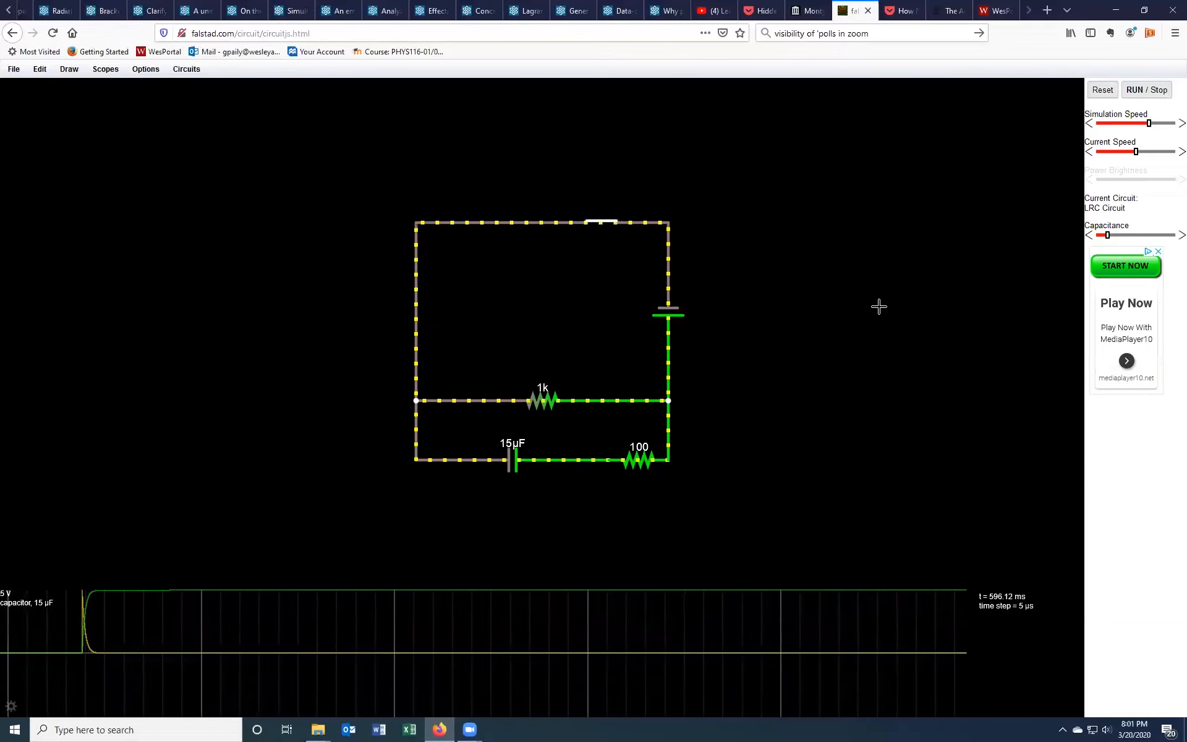
click(1136, 93)
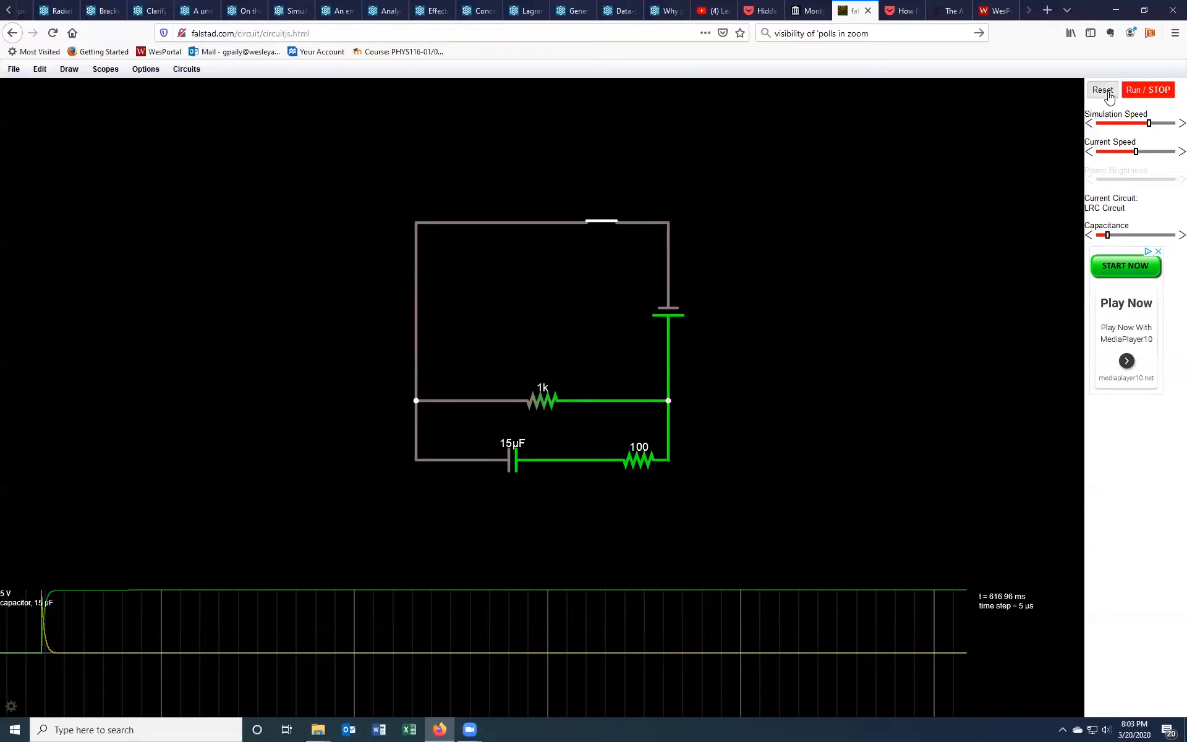
Step: Open the switch, run the simulation to discharge the capacitor, then stop it
click(600, 220)
click(1150, 93)
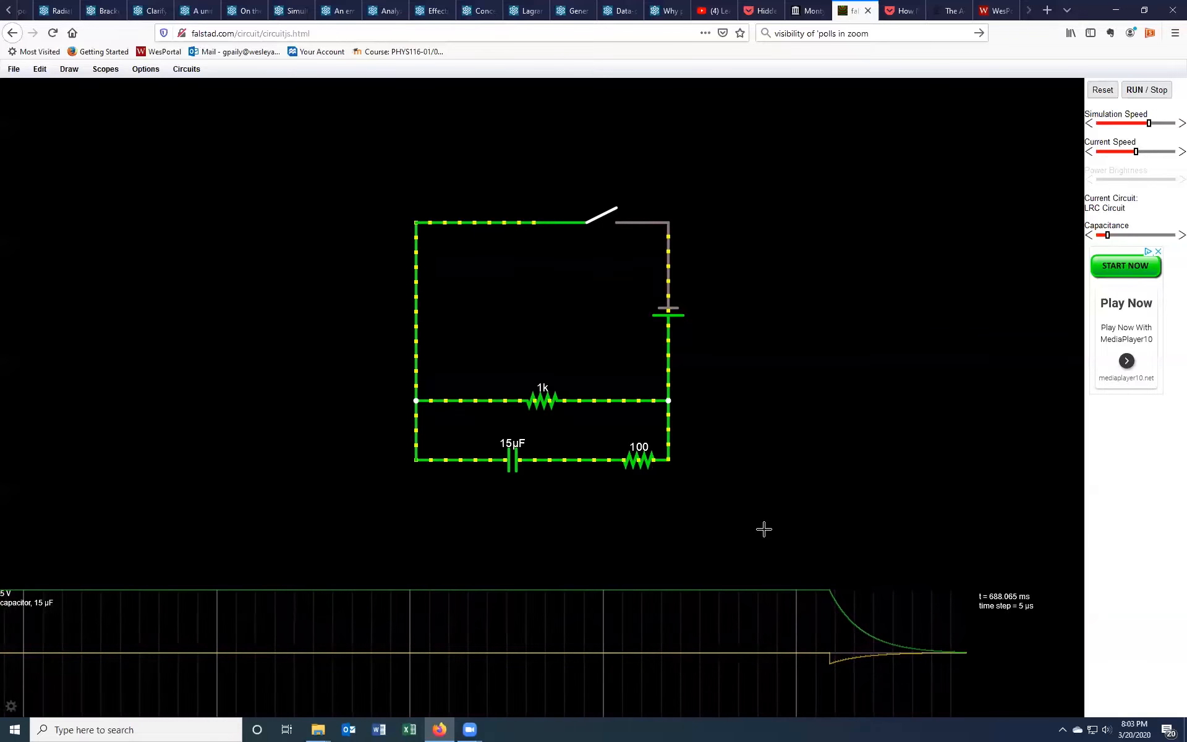
click(1133, 91)
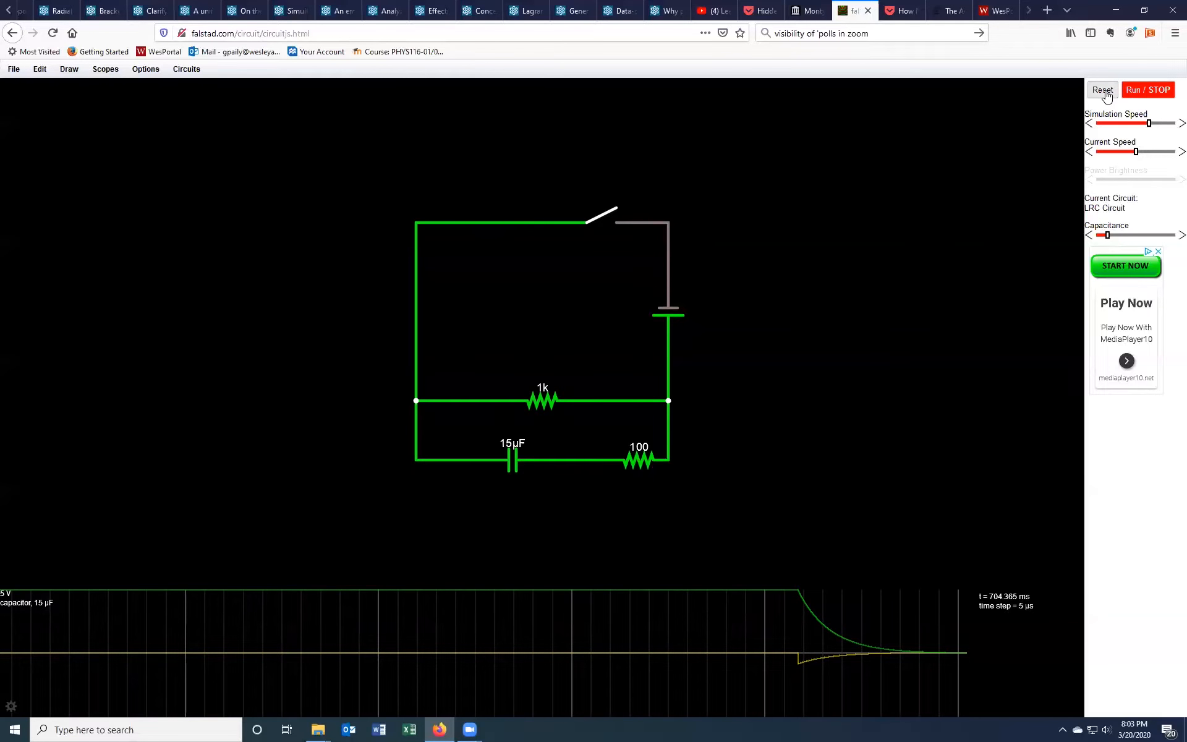
Step: Reset the simulation and change the middle resistor's resistance to 200 ohms
click(1104, 90)
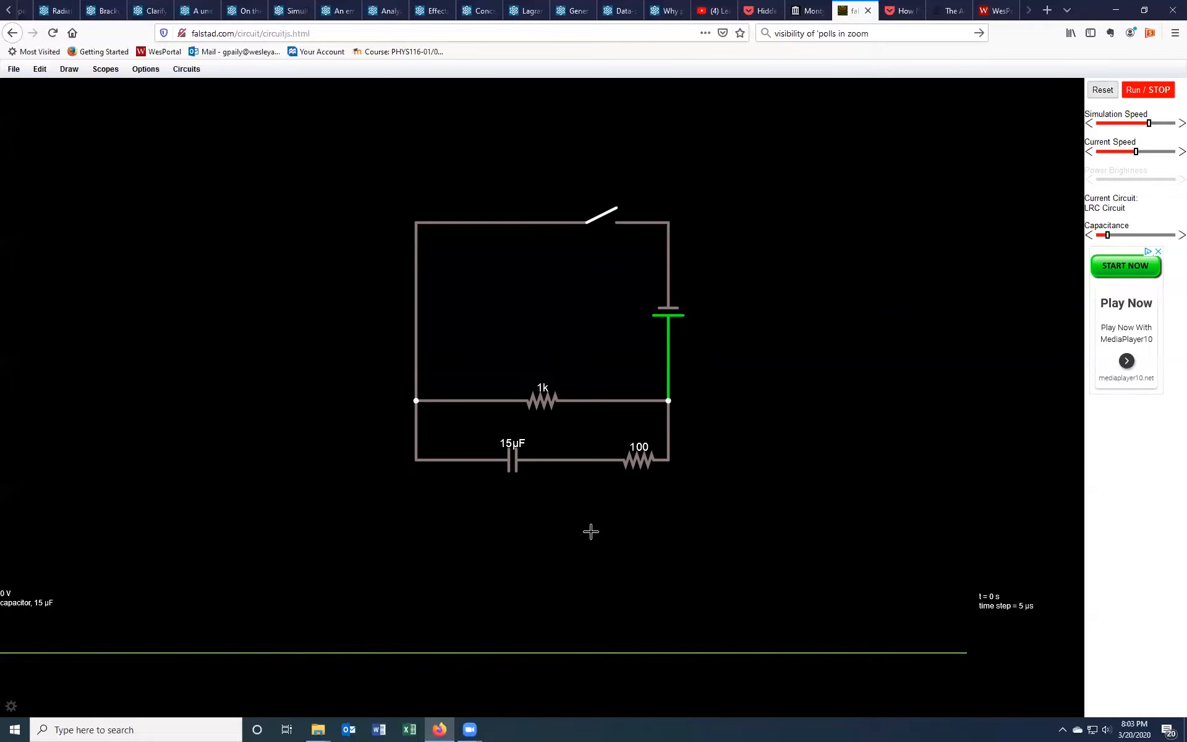
right_click(542, 402)
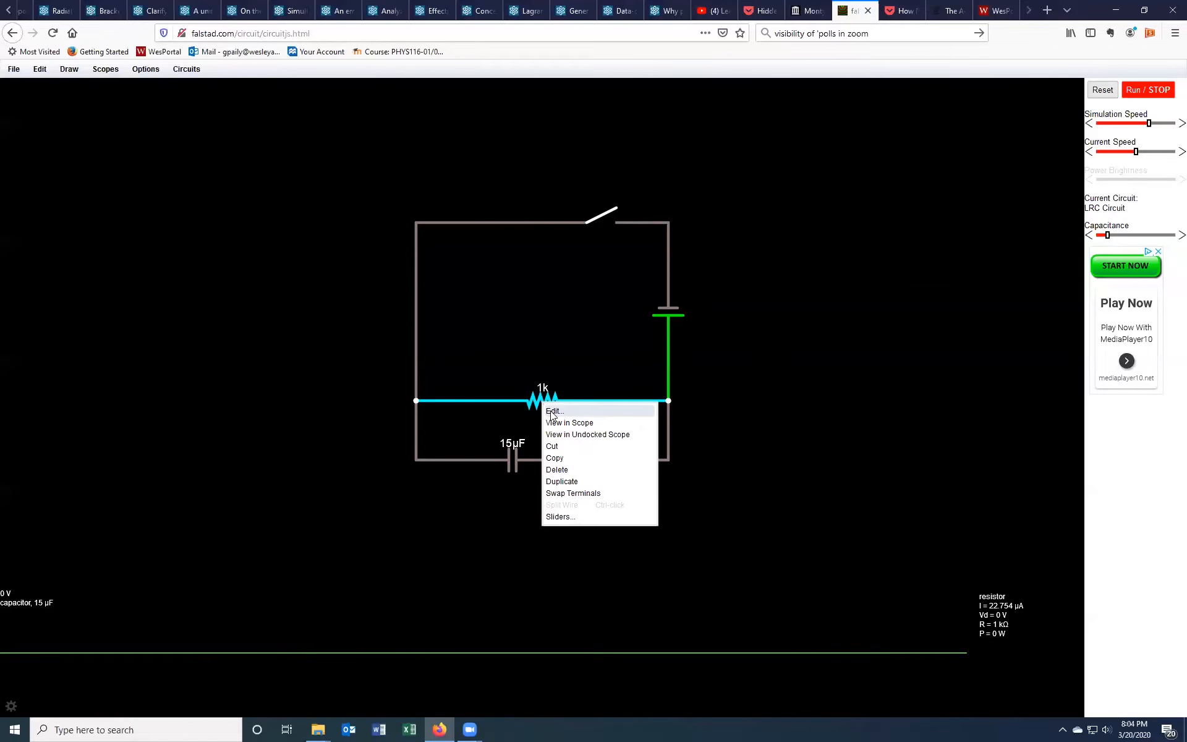
click(552, 412)
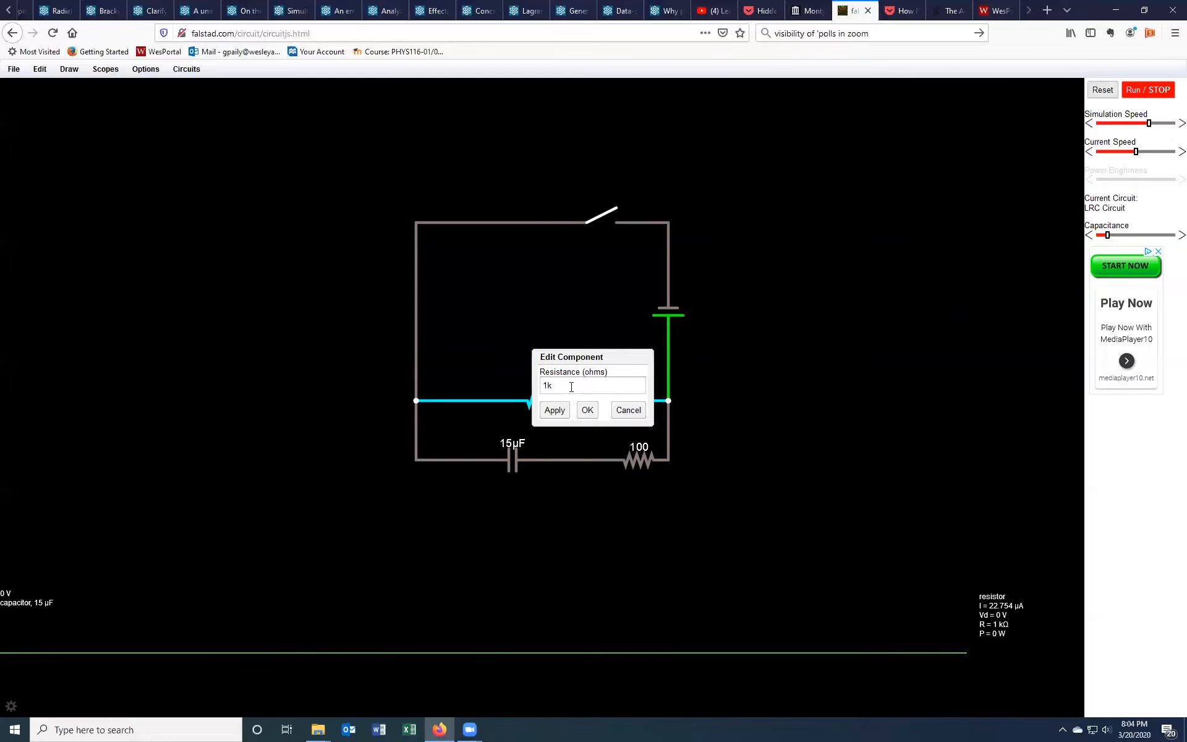
key(BackSpace)
key(BackSpace)
text(200)
click(554, 411)
click(587, 410)
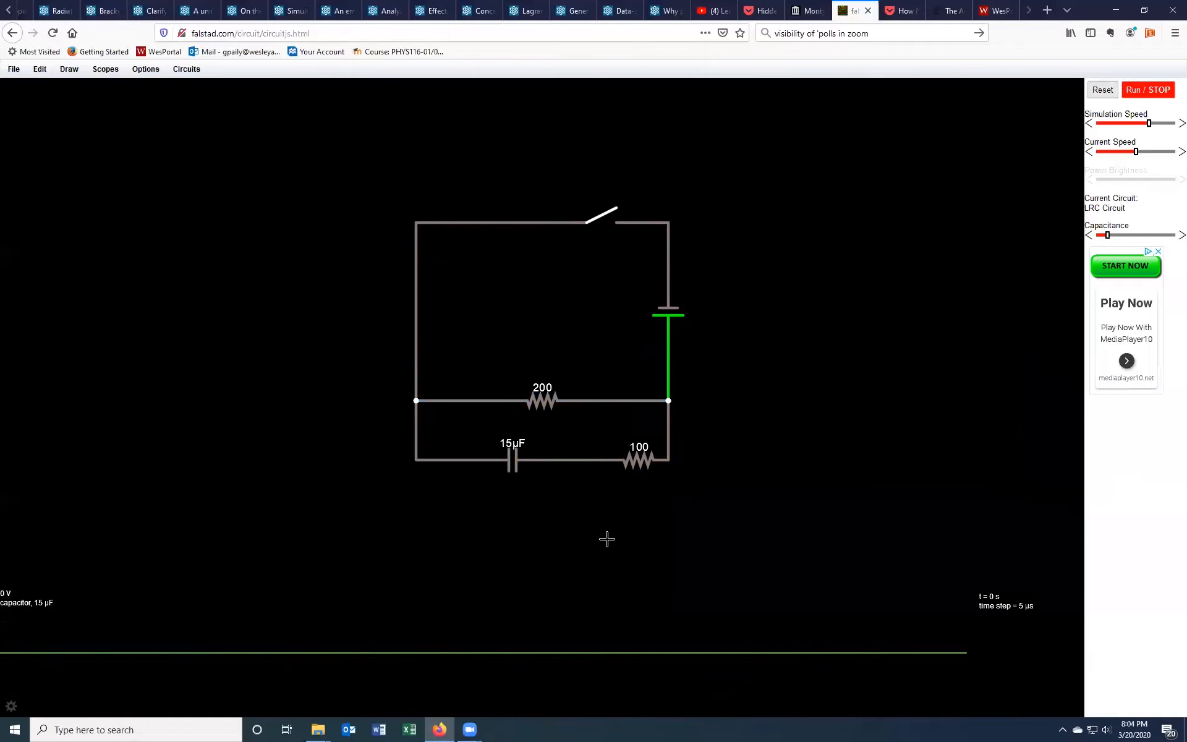
Step: Set the capacitor's capacitance to 10n
right_click(519, 465)
click(522, 469)
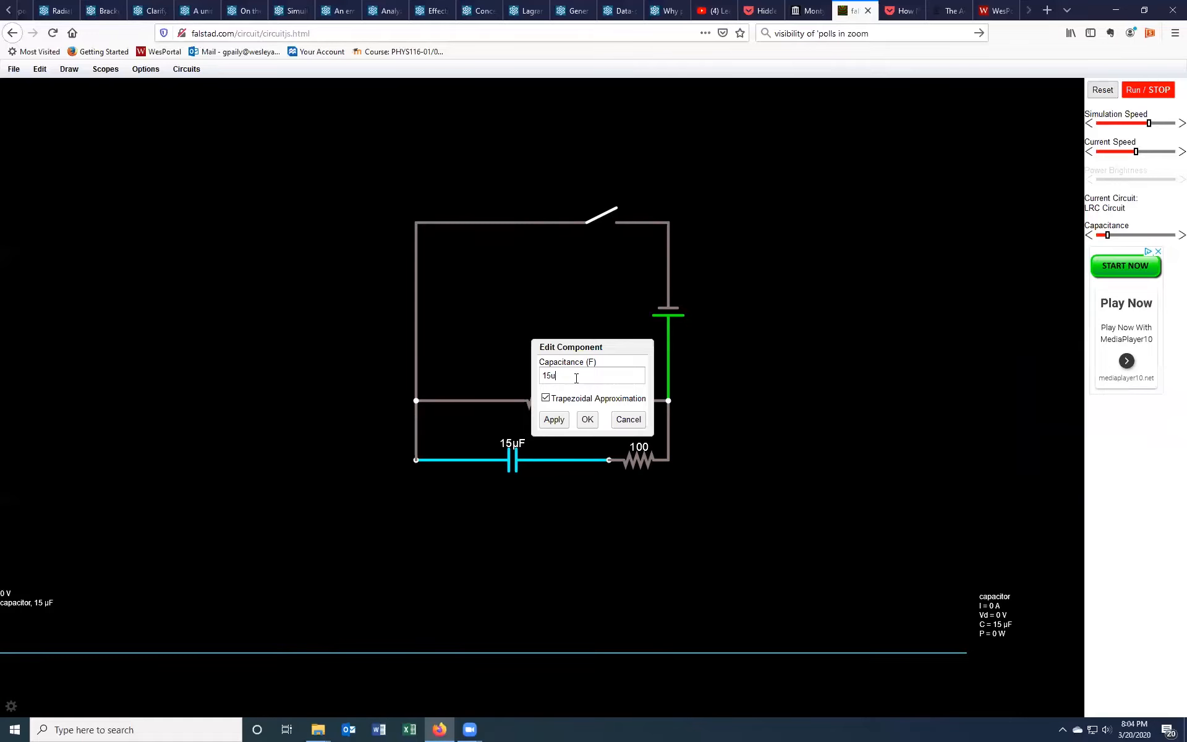
key(BackSpace)
key(BackSpace)
text(0n)
click(587, 419)
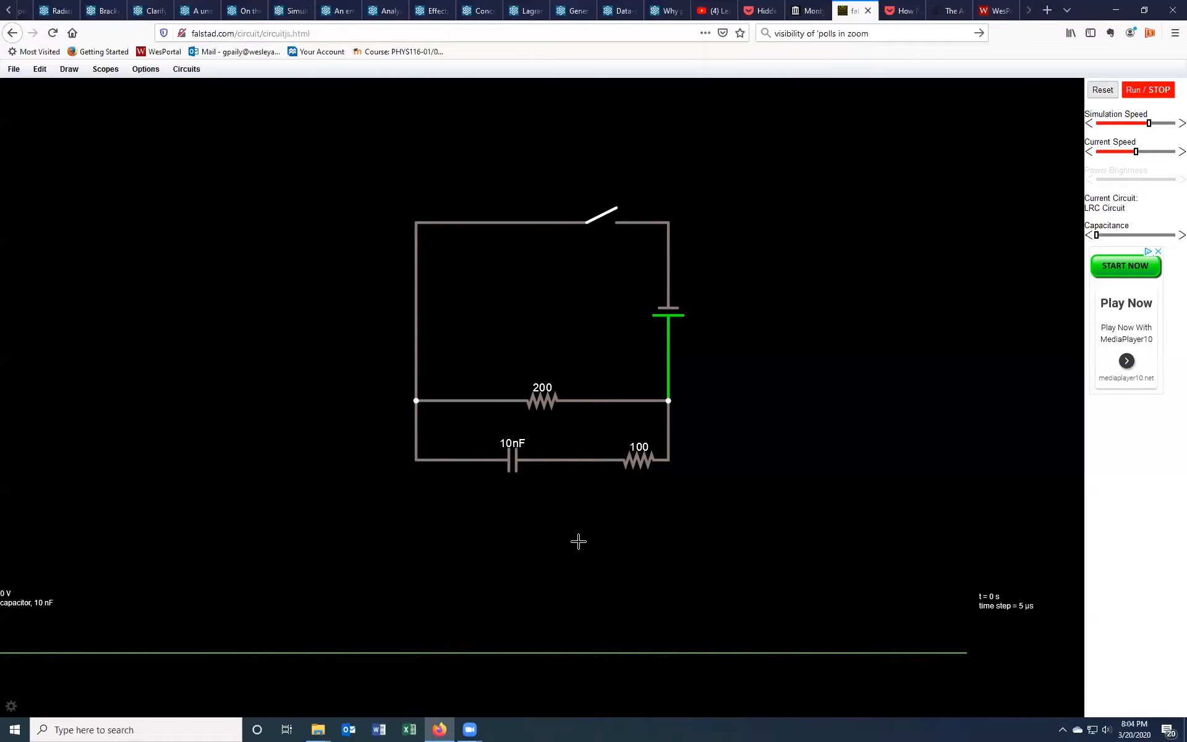
Step: Run the simulation, close the switch to charge the capacitor, then stop and reset the simulation
click(1155, 90)
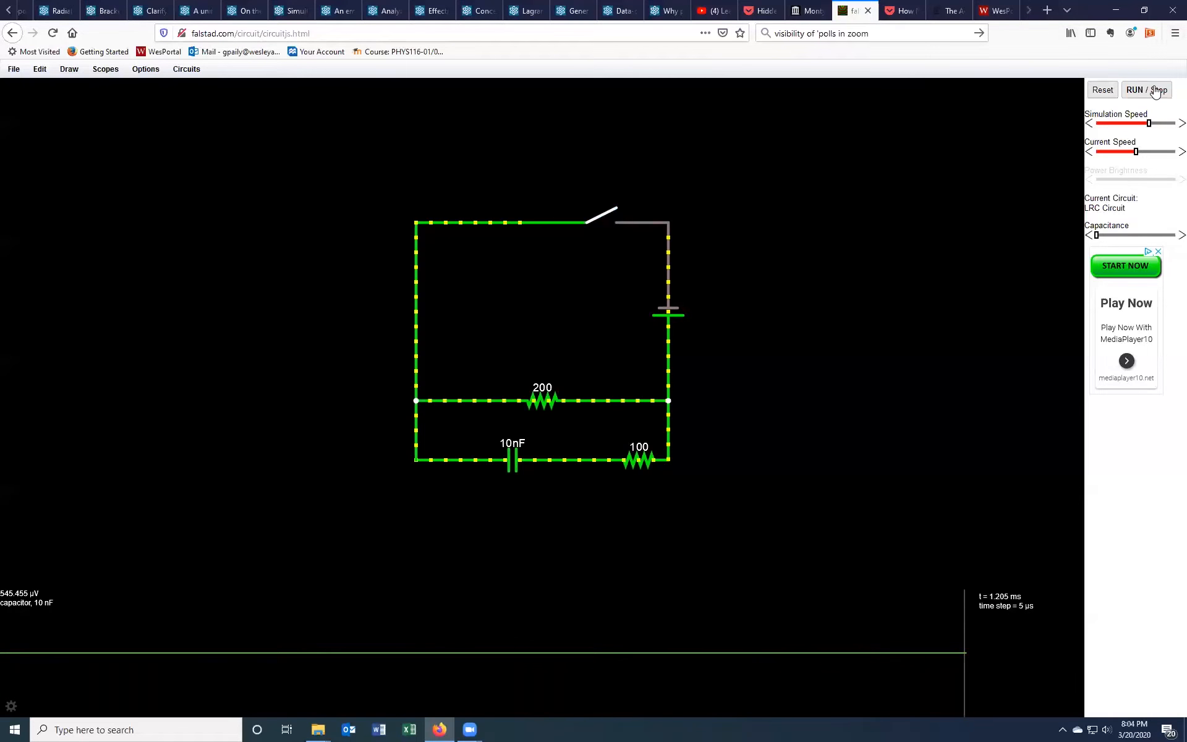
click(615, 209)
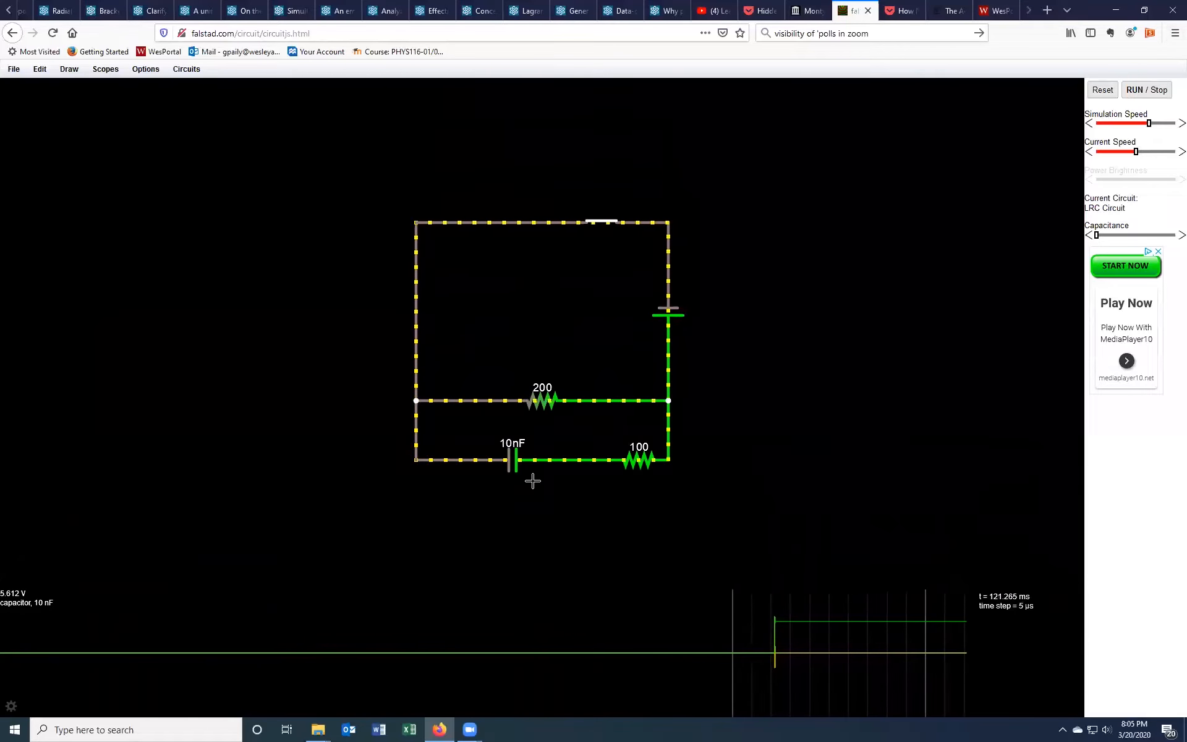
click(1136, 91)
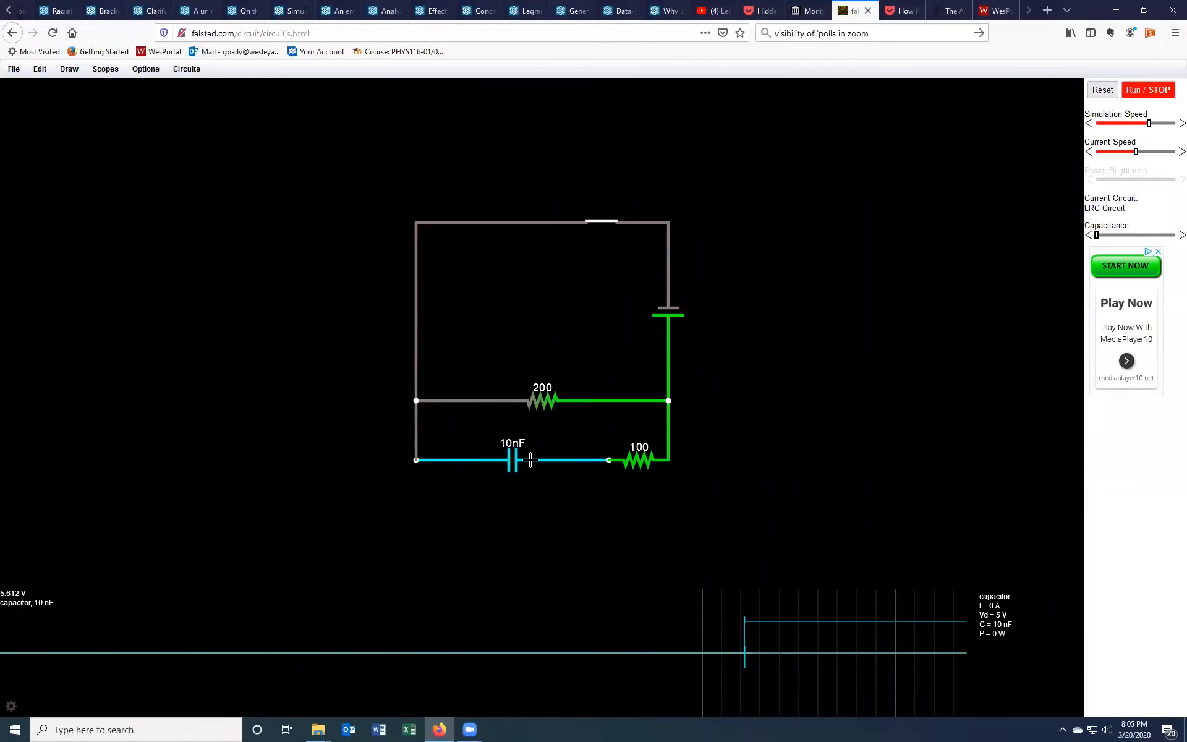
click(1107, 91)
Step: Set the capacitor's capacitance to 1 F
right_click(555, 463)
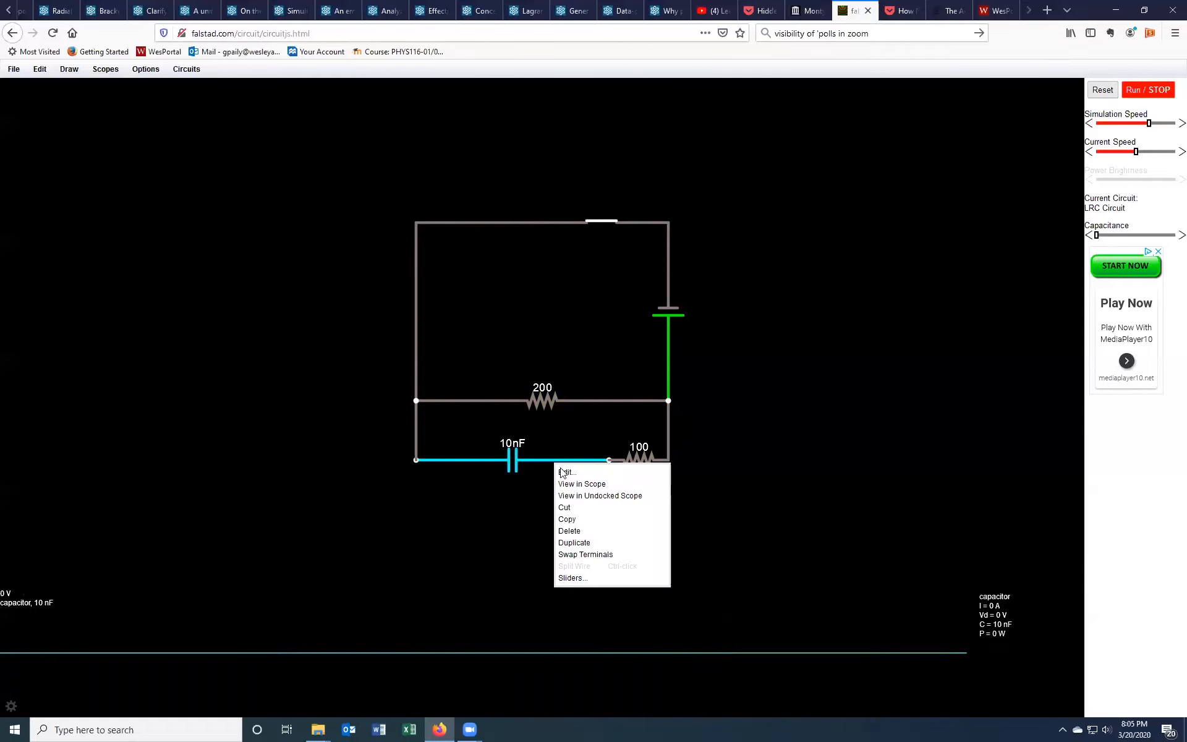
click(564, 472)
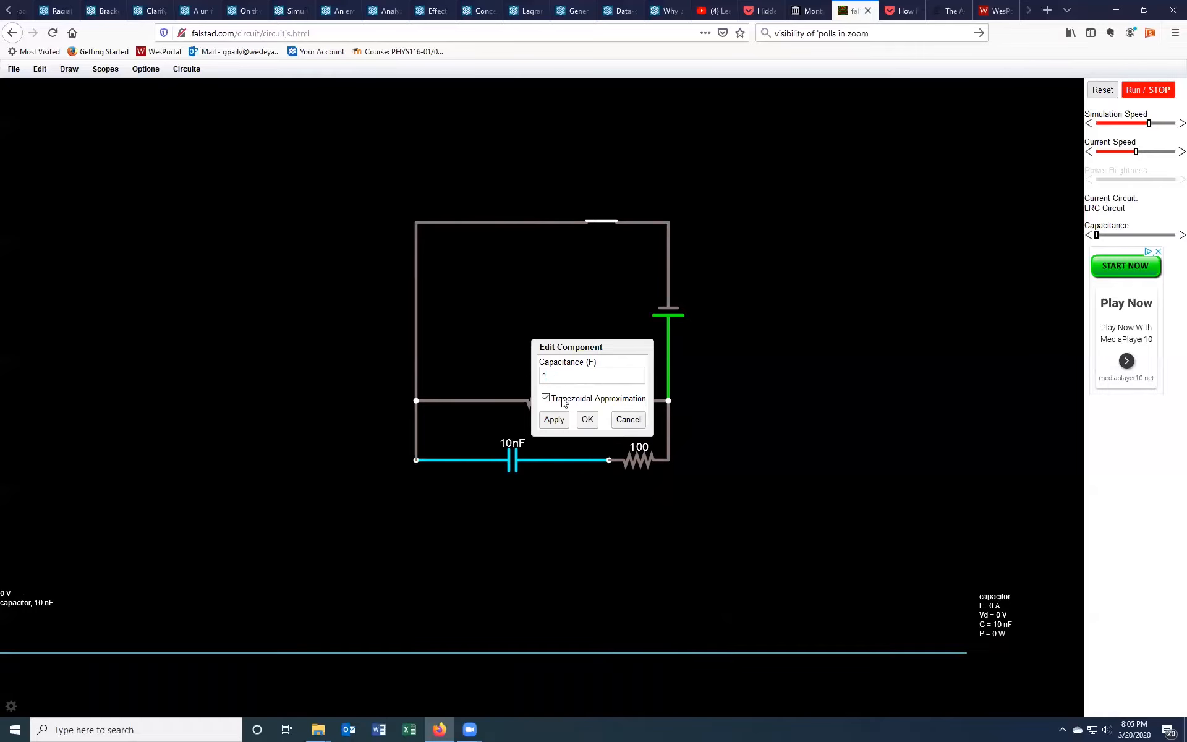
text(1)
click(588, 420)
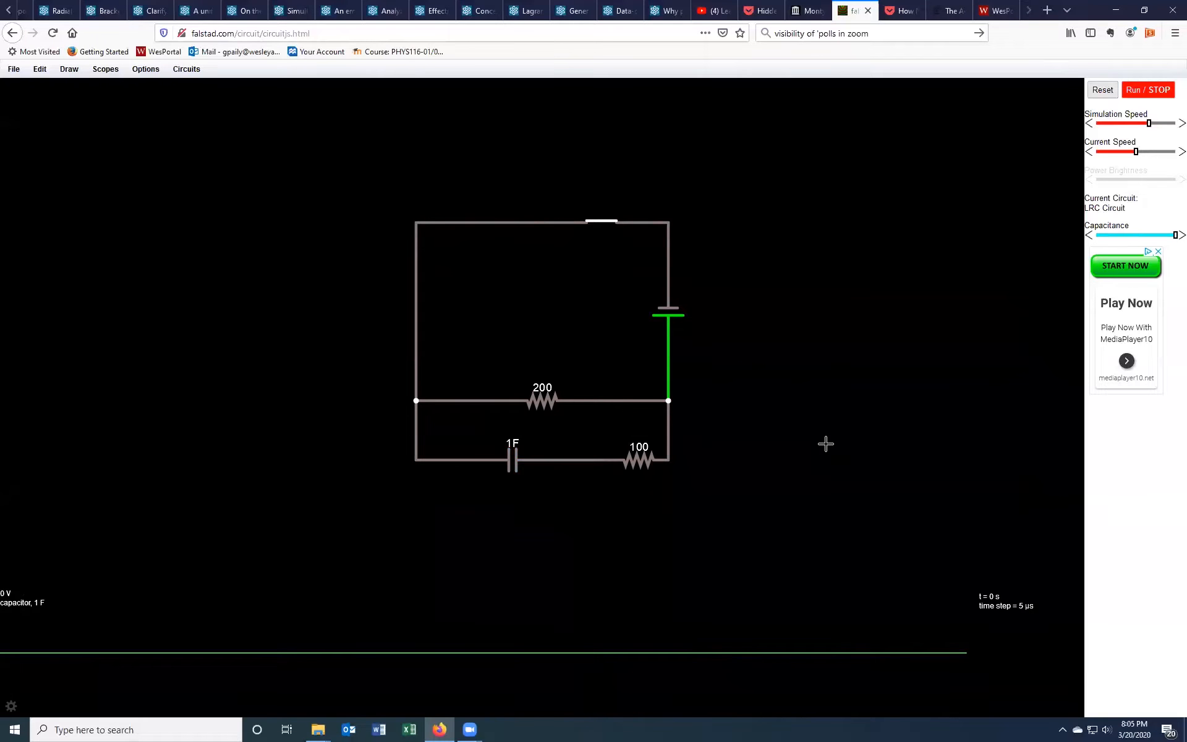
Step: Run the simulation, close and reopen the switch, then stop the simulation
click(1131, 90)
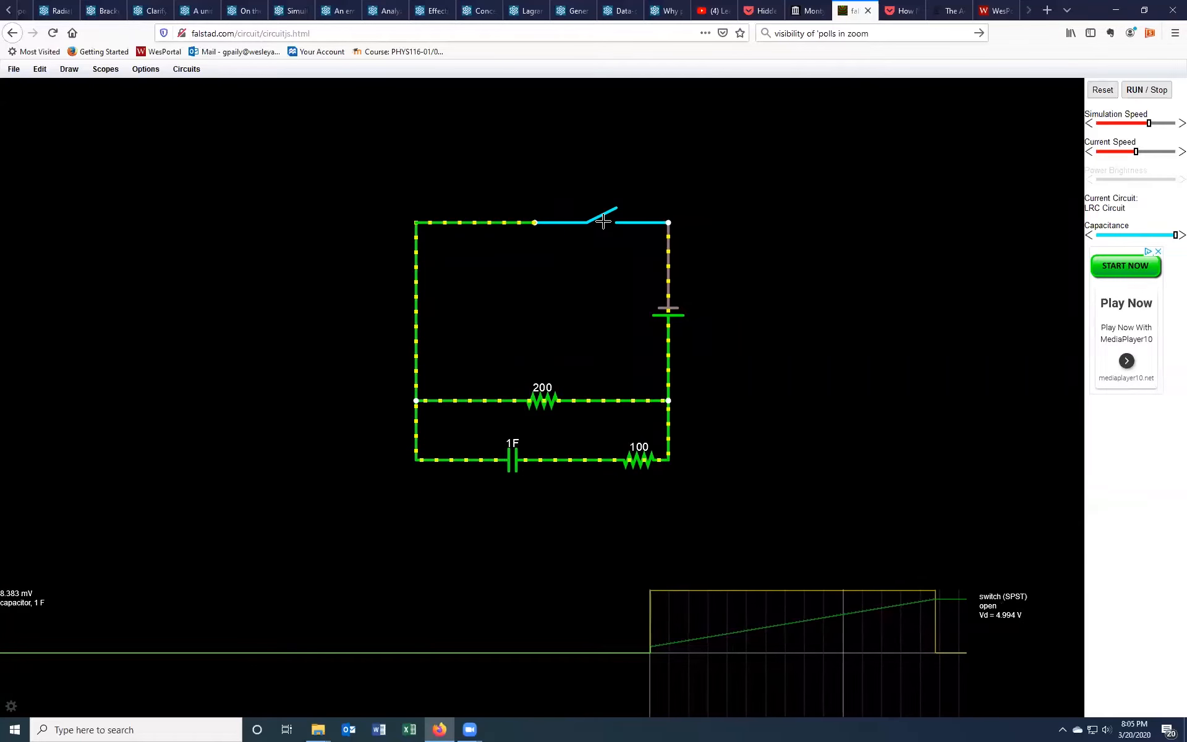
click(605, 215)
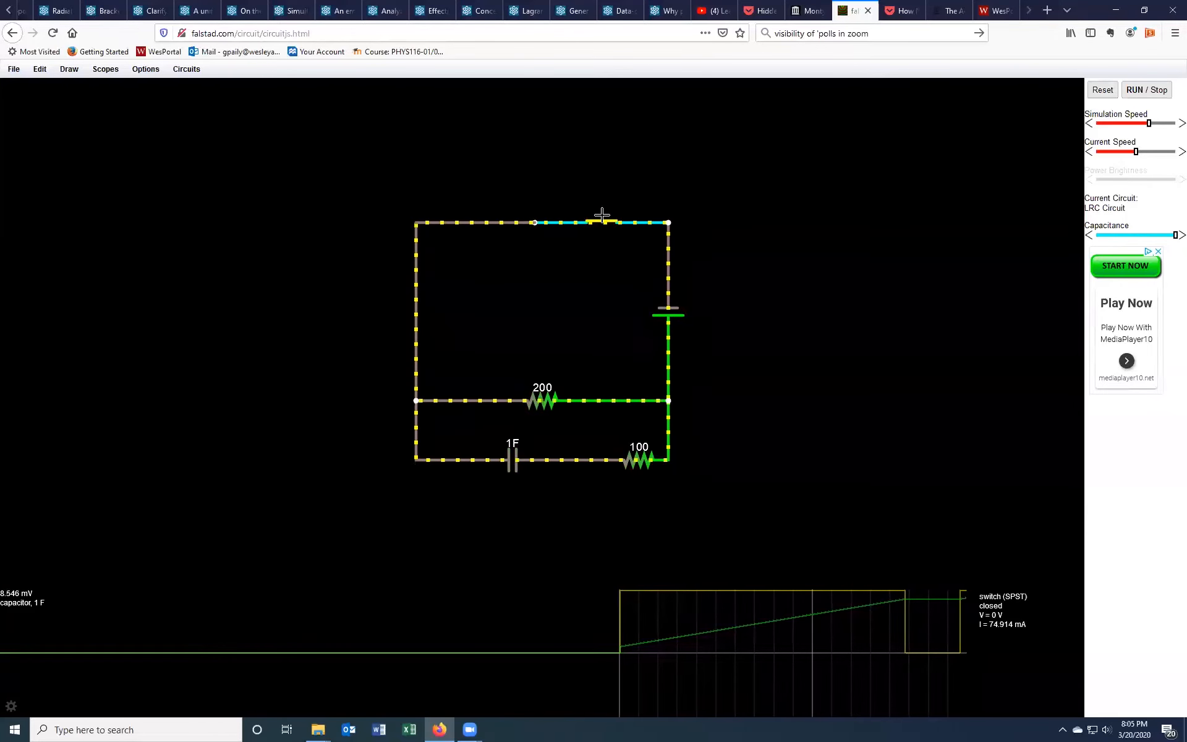
click(601, 217)
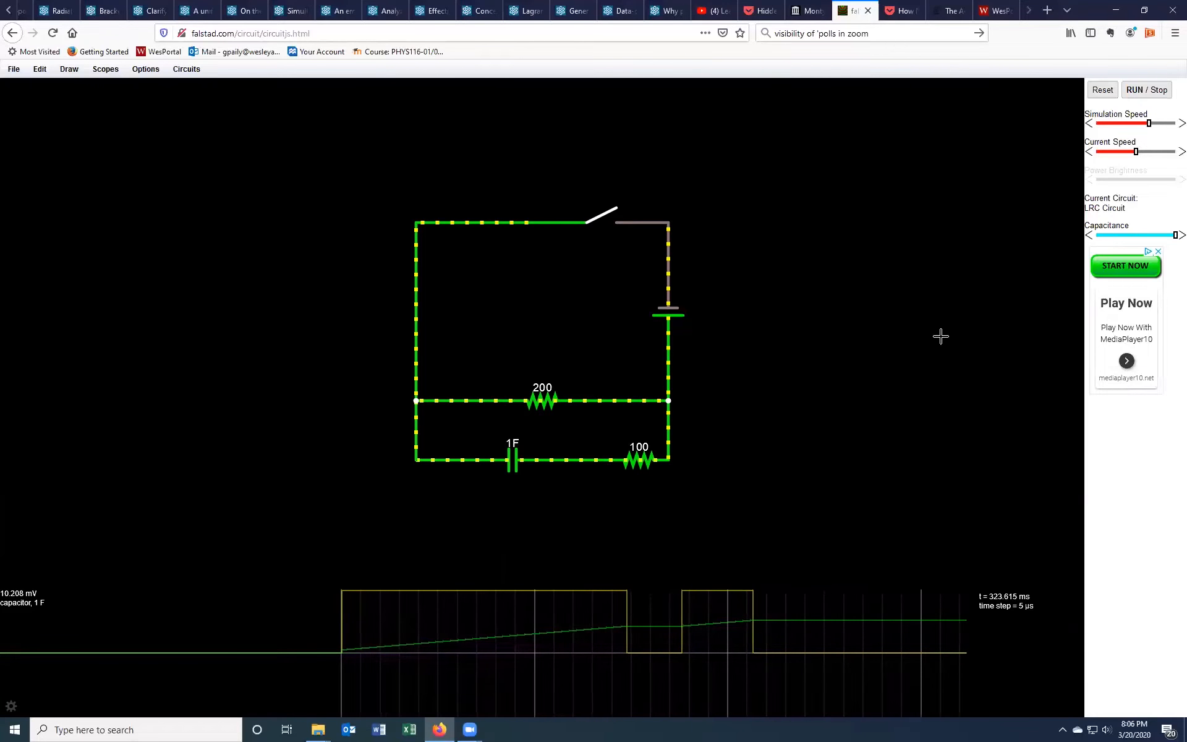
click(1154, 93)
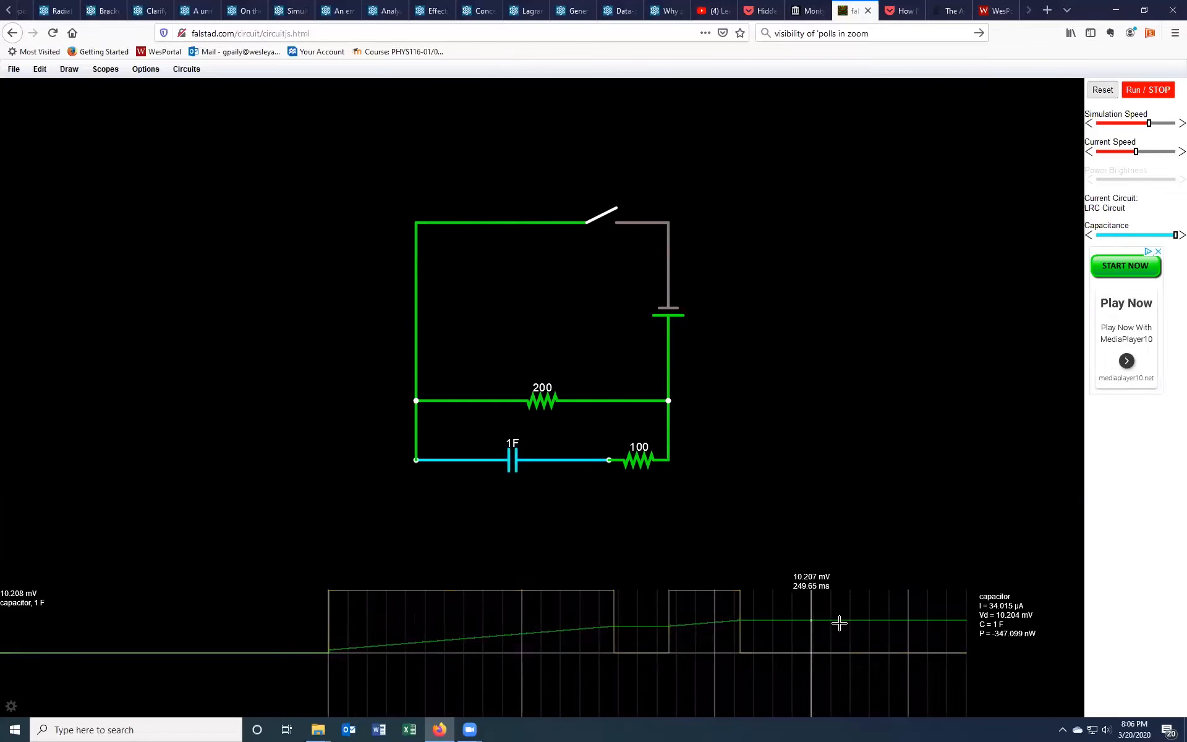
Step: Remove the capacitor scope and place a voltmeter probe horizontally below the capacitor branch
right_click(867, 608)
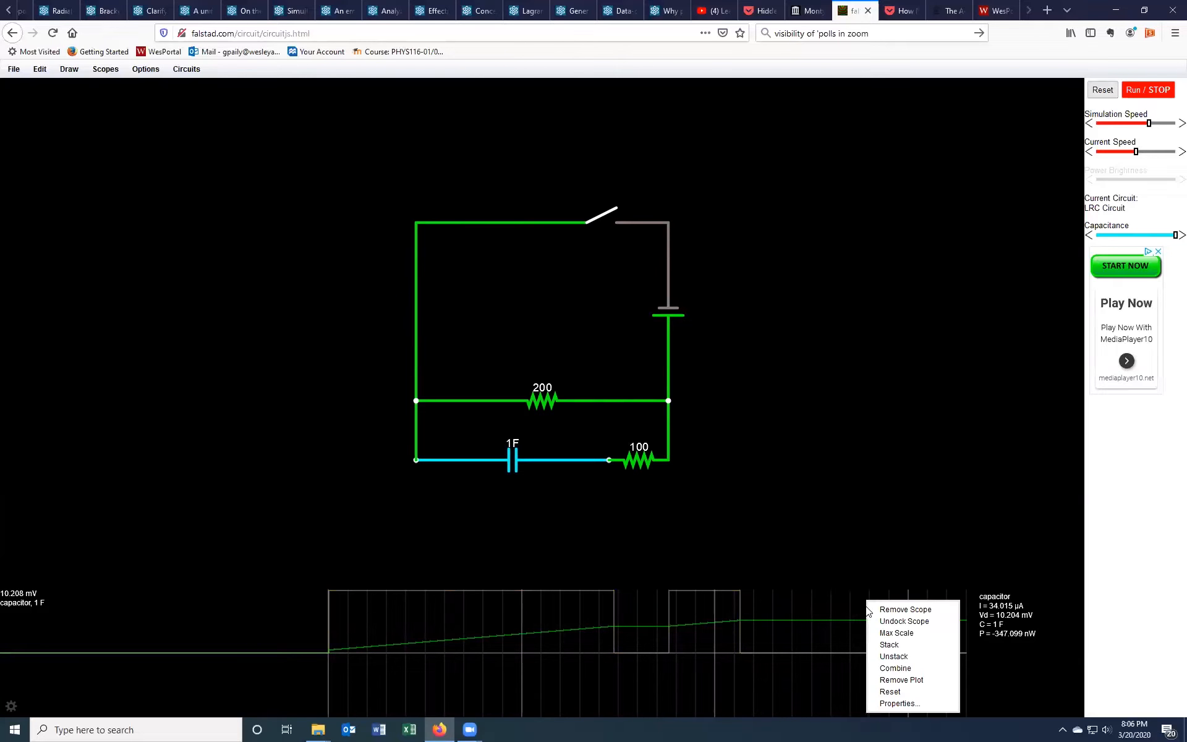
click(877, 608)
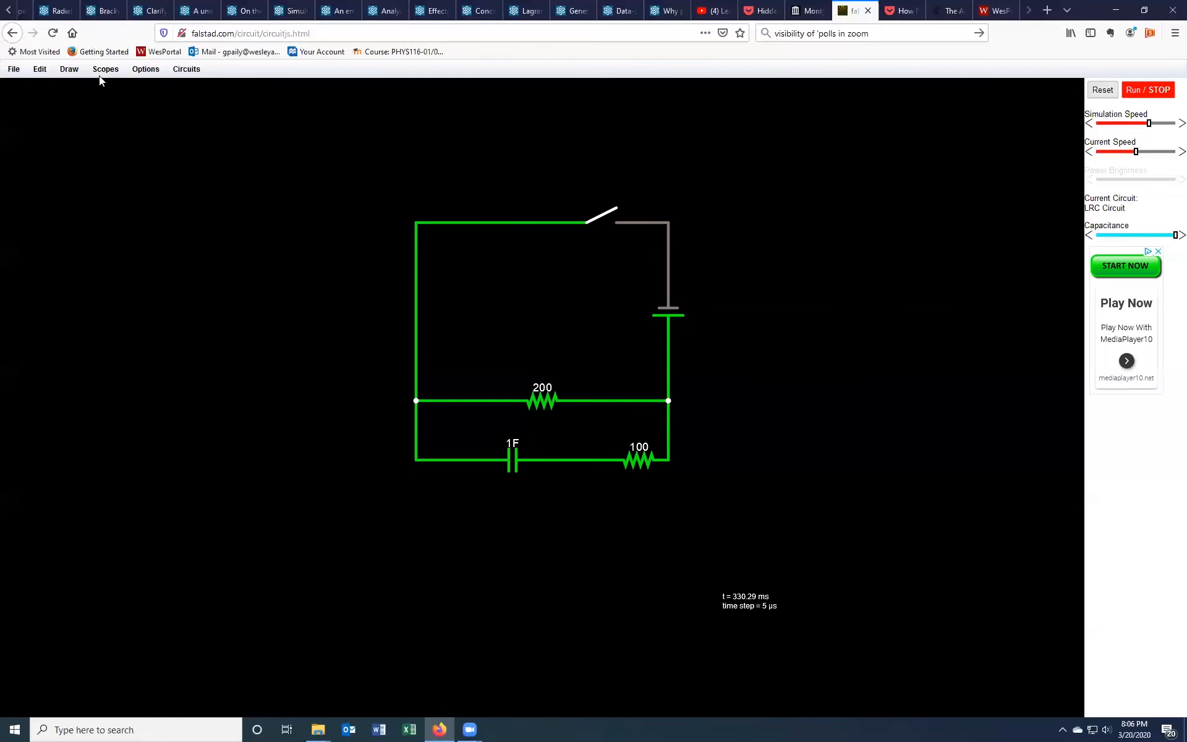
click(73, 69)
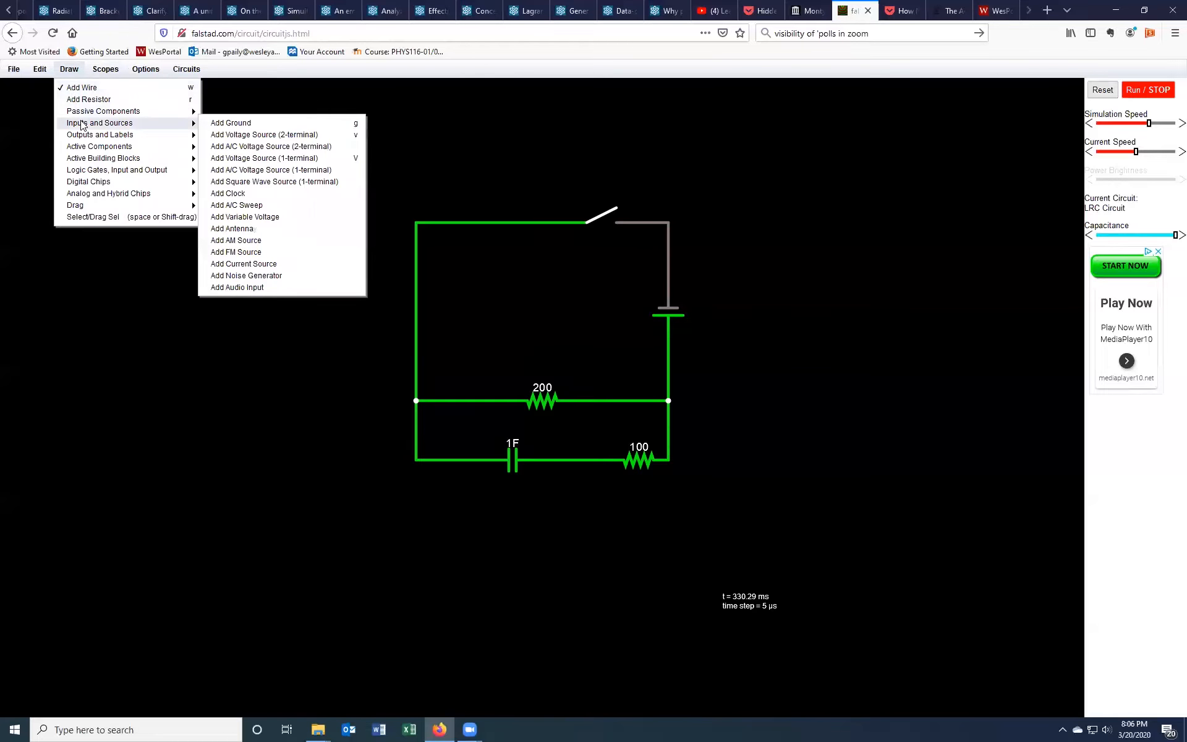
mouse_move(83, 136)
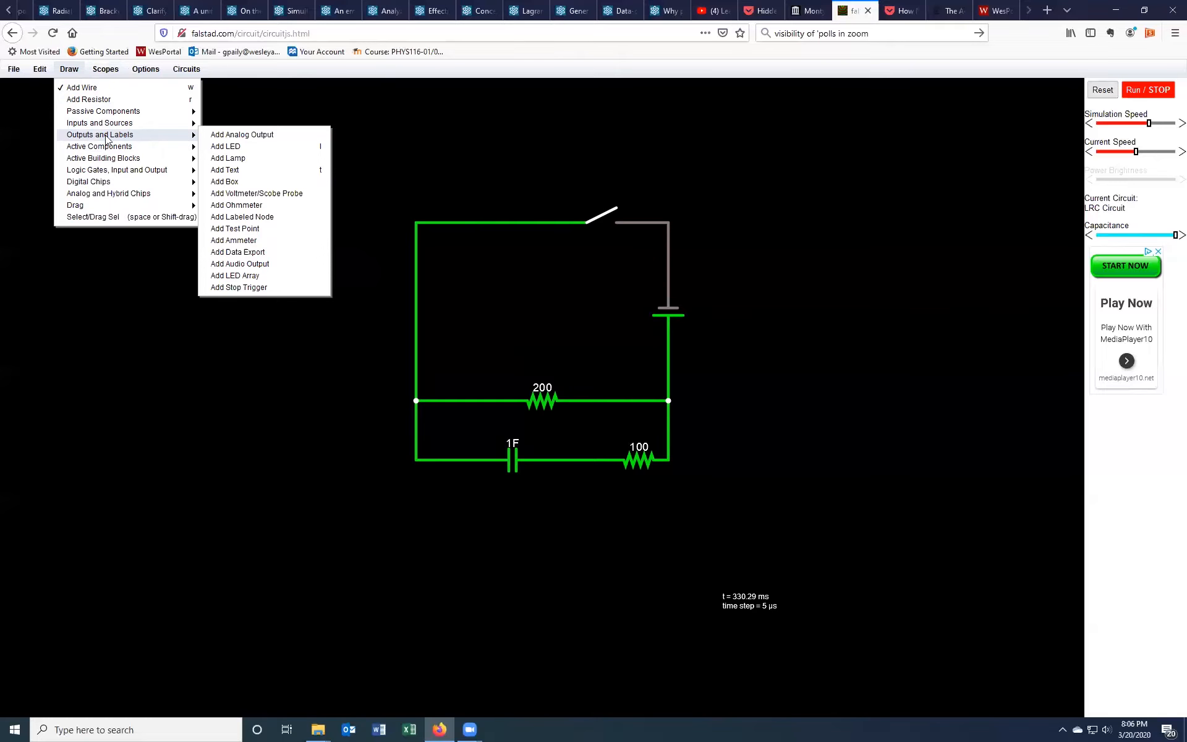
click(230, 193)
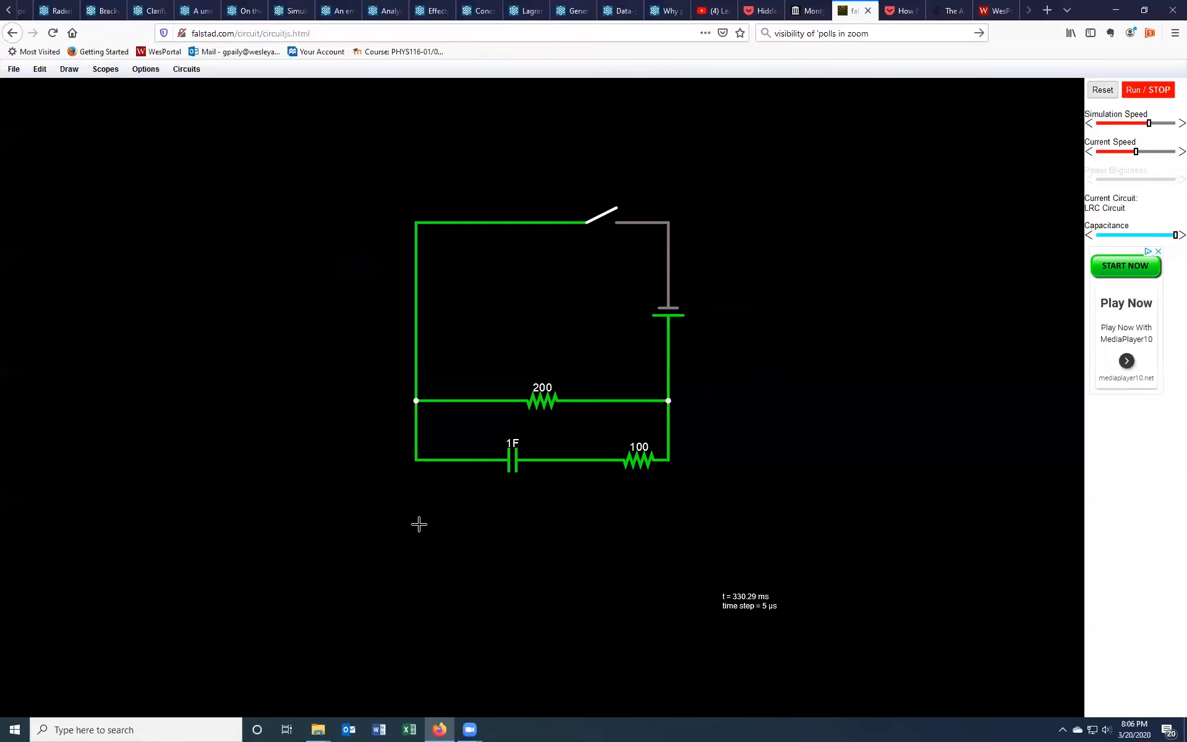
drag(416, 519, 609, 520)
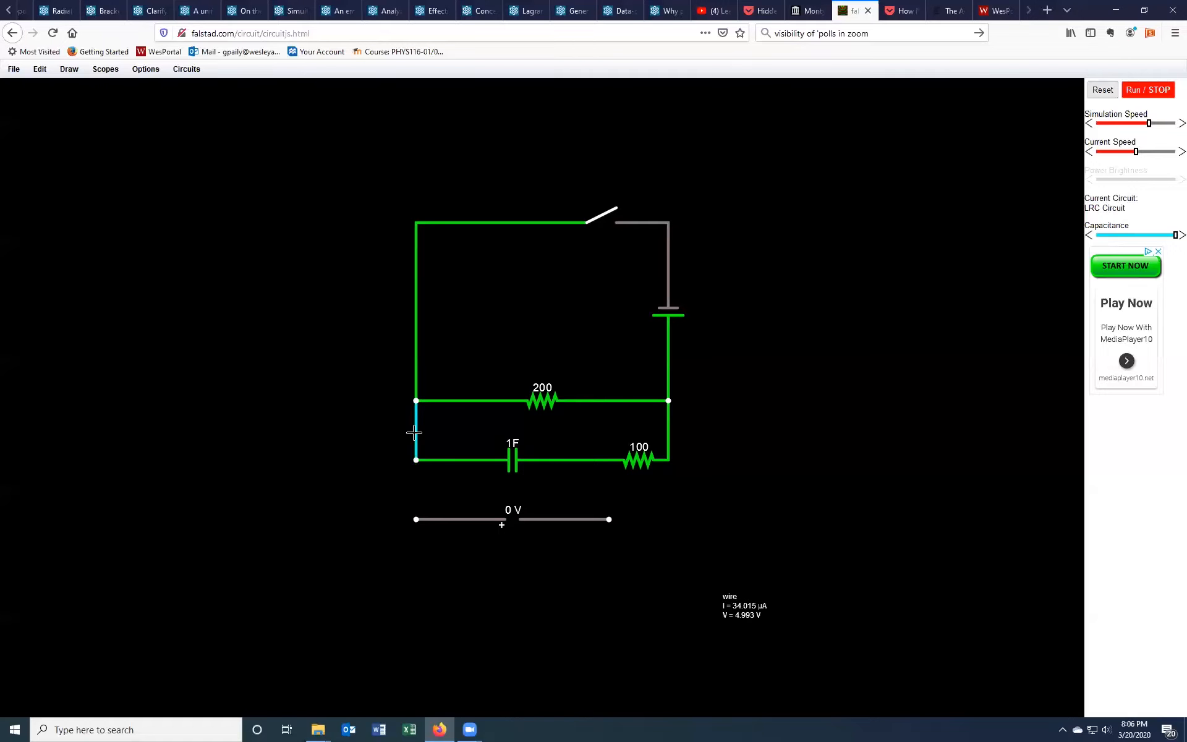
Step: Replace the left wire between the capacitor branch and the middle junction with an ammeter
key(Delete)
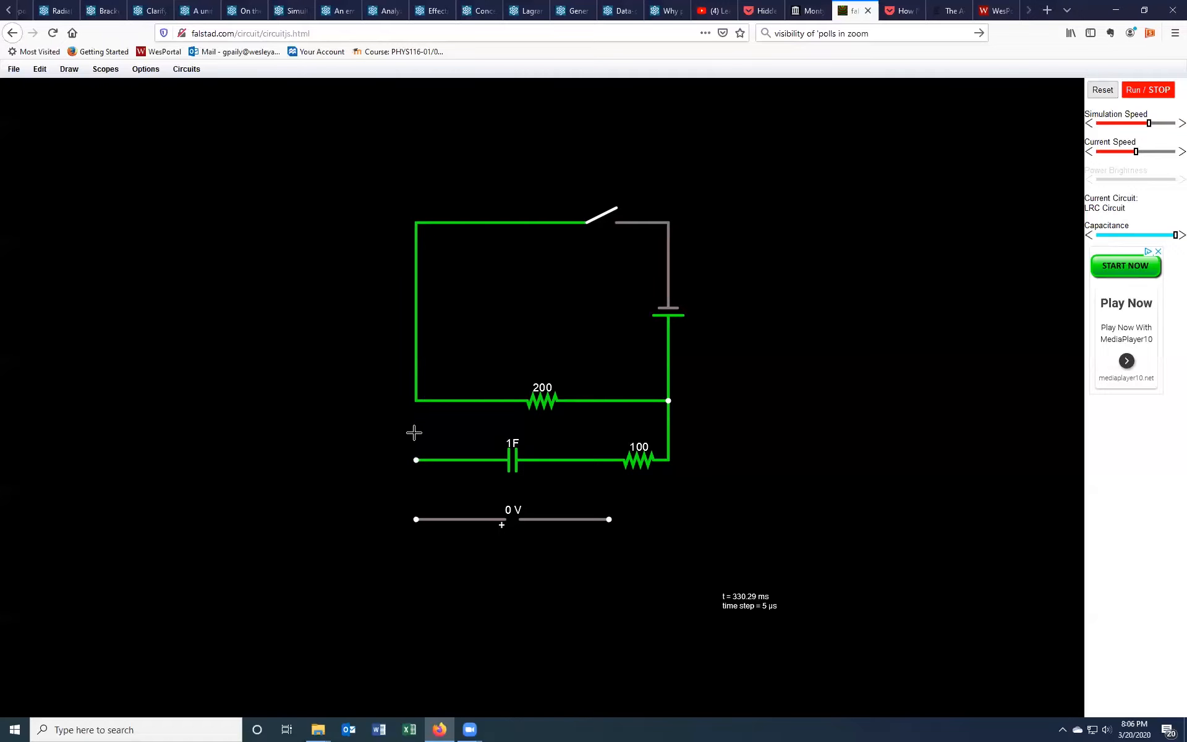
click(70, 69)
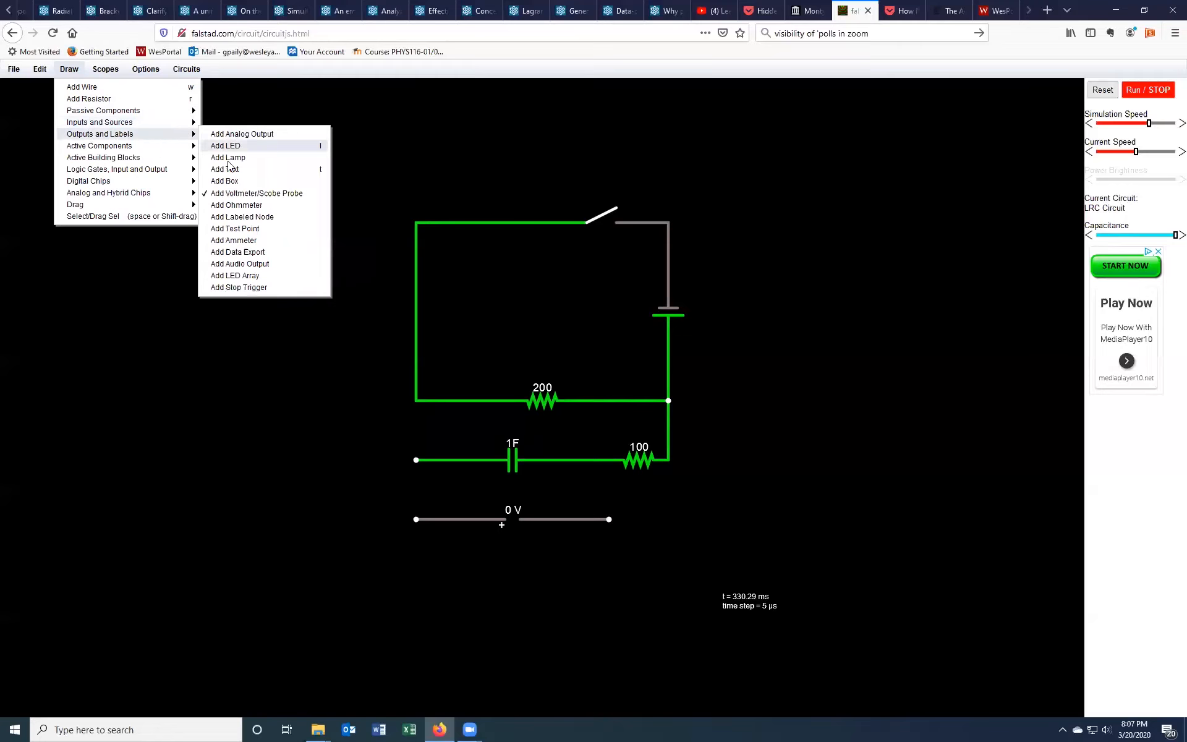
click(235, 229)
drag(416, 459, 416, 401)
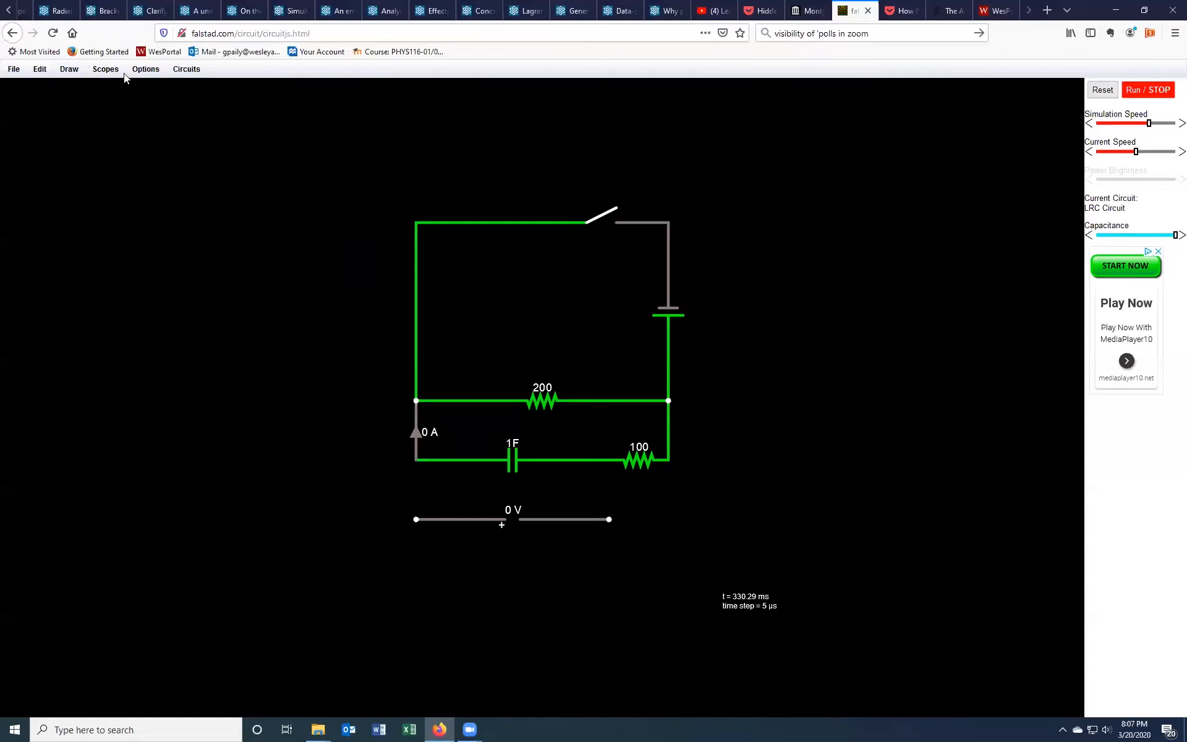
Step: Draw wires connecting both voltmeter ends up to the capacitor's terminals
click(69, 68)
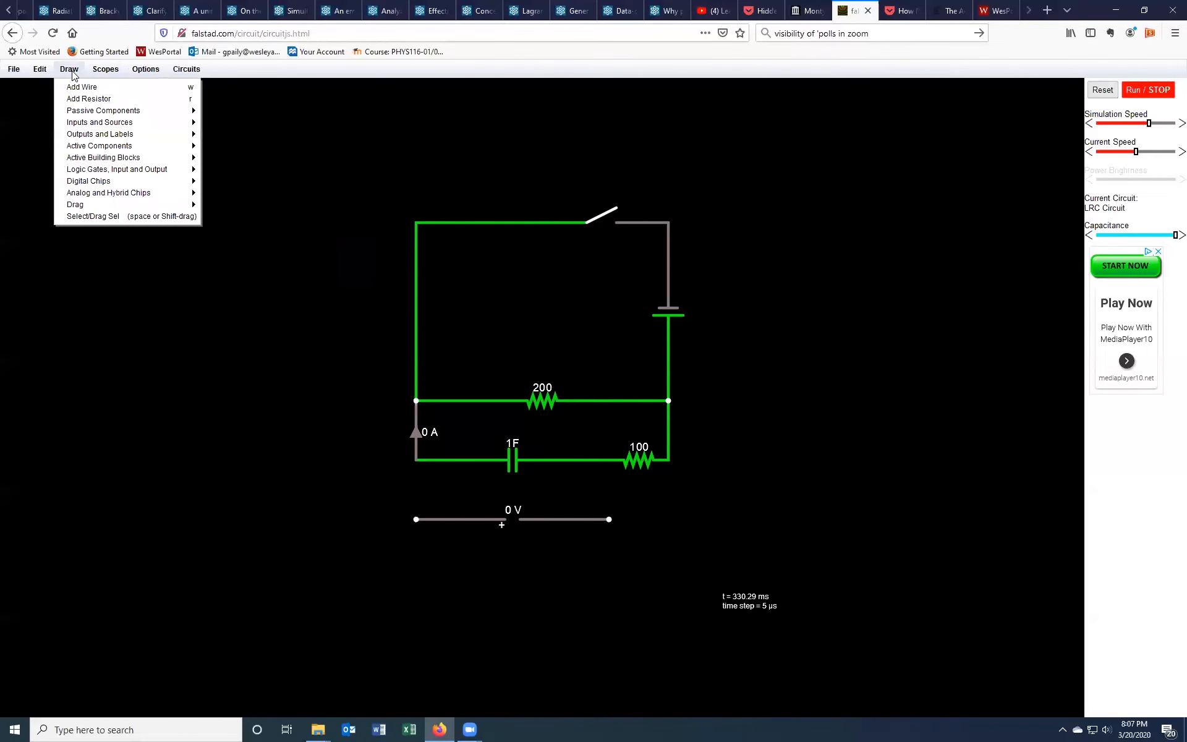
click(80, 87)
drag(416, 518, 415, 459)
drag(609, 520, 608, 460)
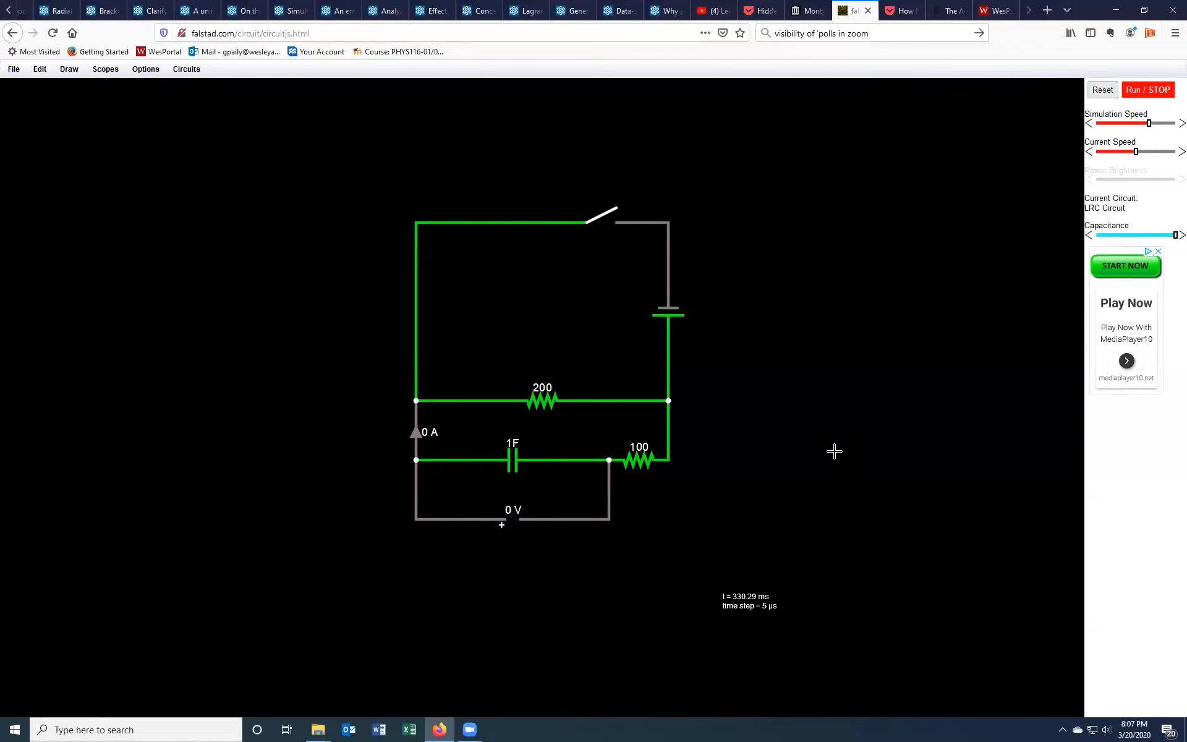
Step: Set the battery voltage to 12 V
right_click(665, 315)
click(678, 324)
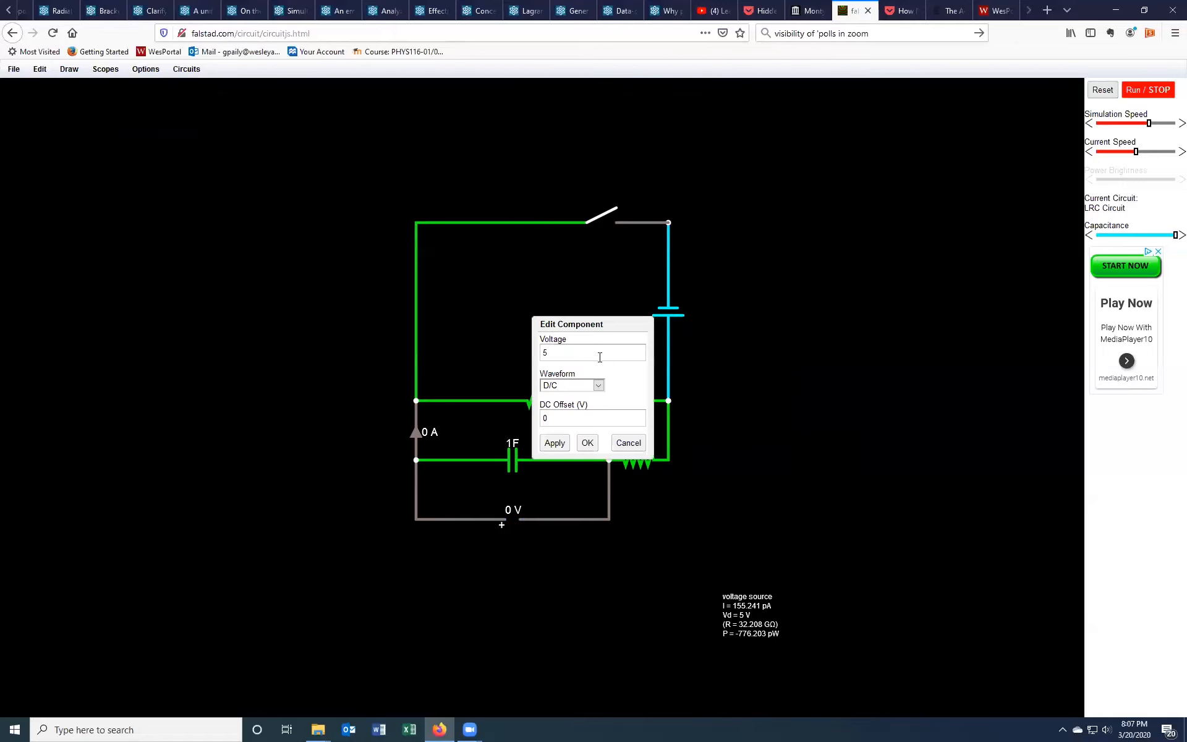
drag(558, 354, 512, 354)
text(12)
click(587, 444)
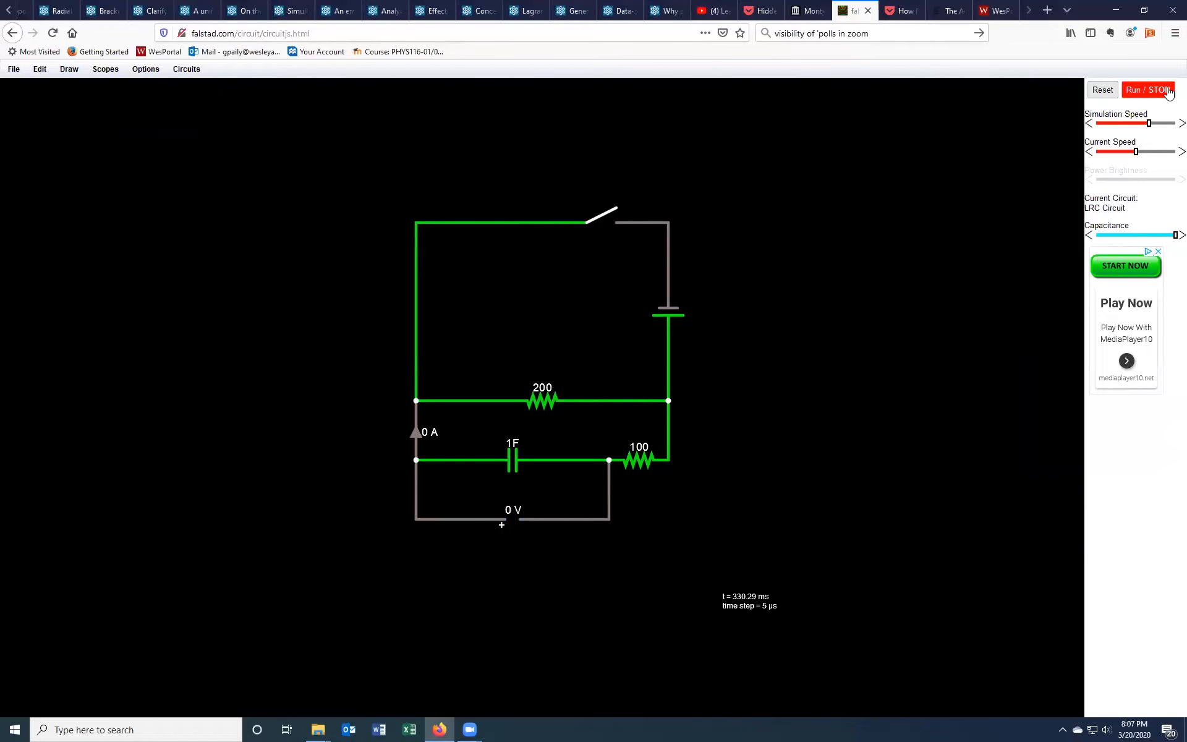
Step: Run the simulation and close the switch to charge the capacitor
click(1147, 90)
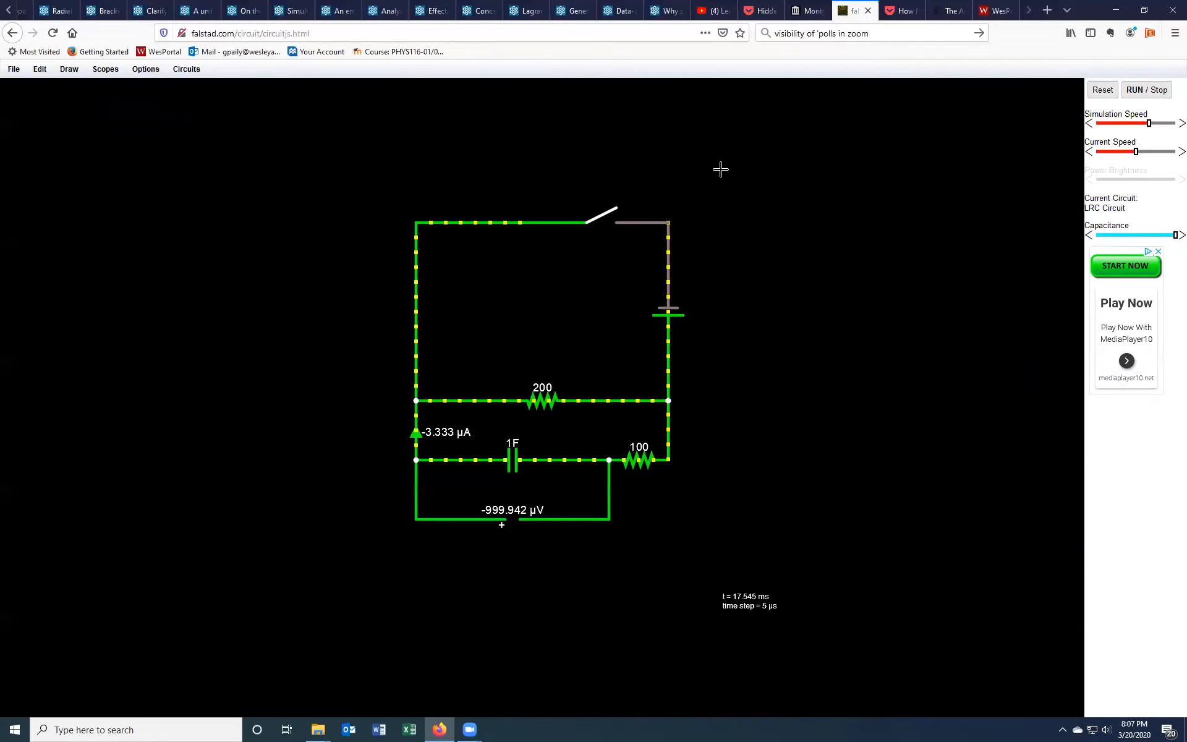
click(612, 211)
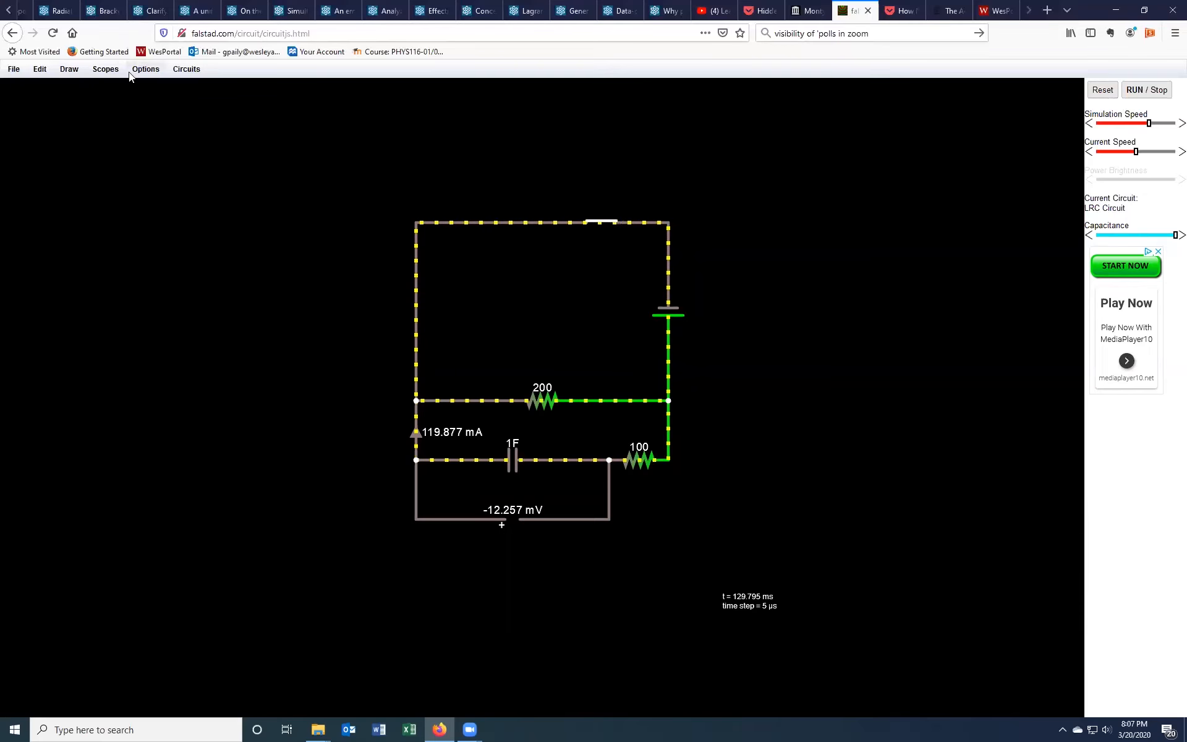
click(109, 70)
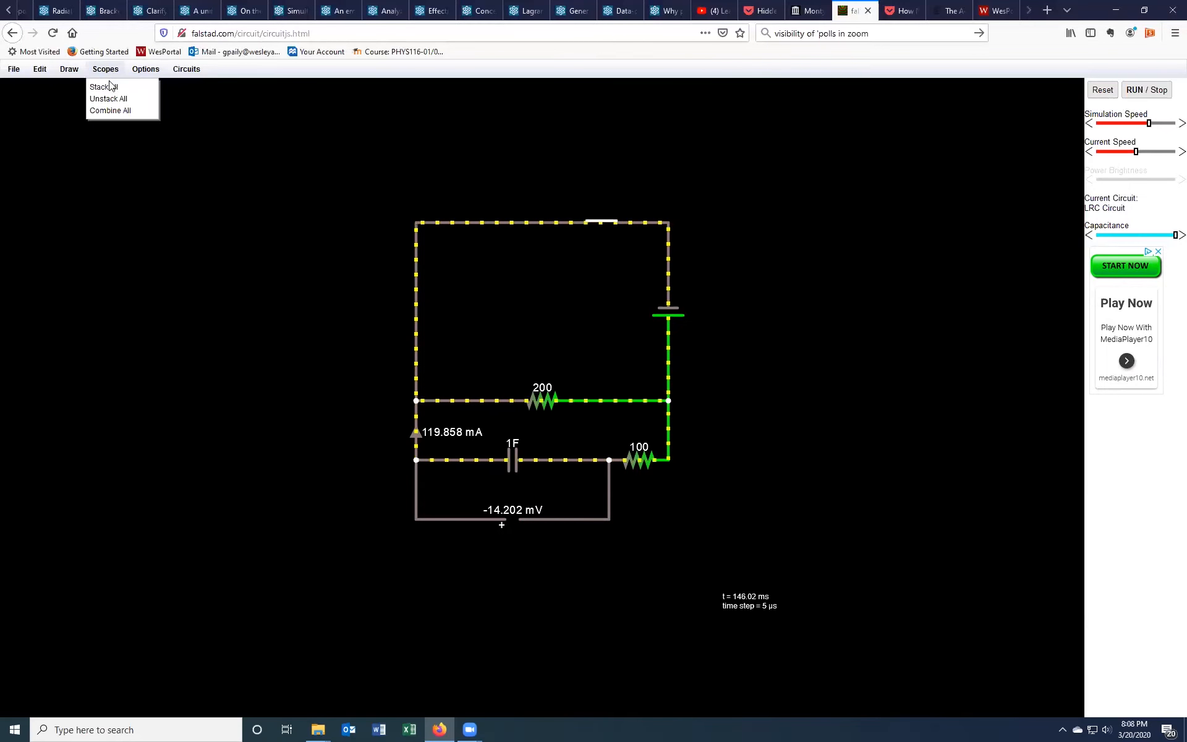
click(109, 86)
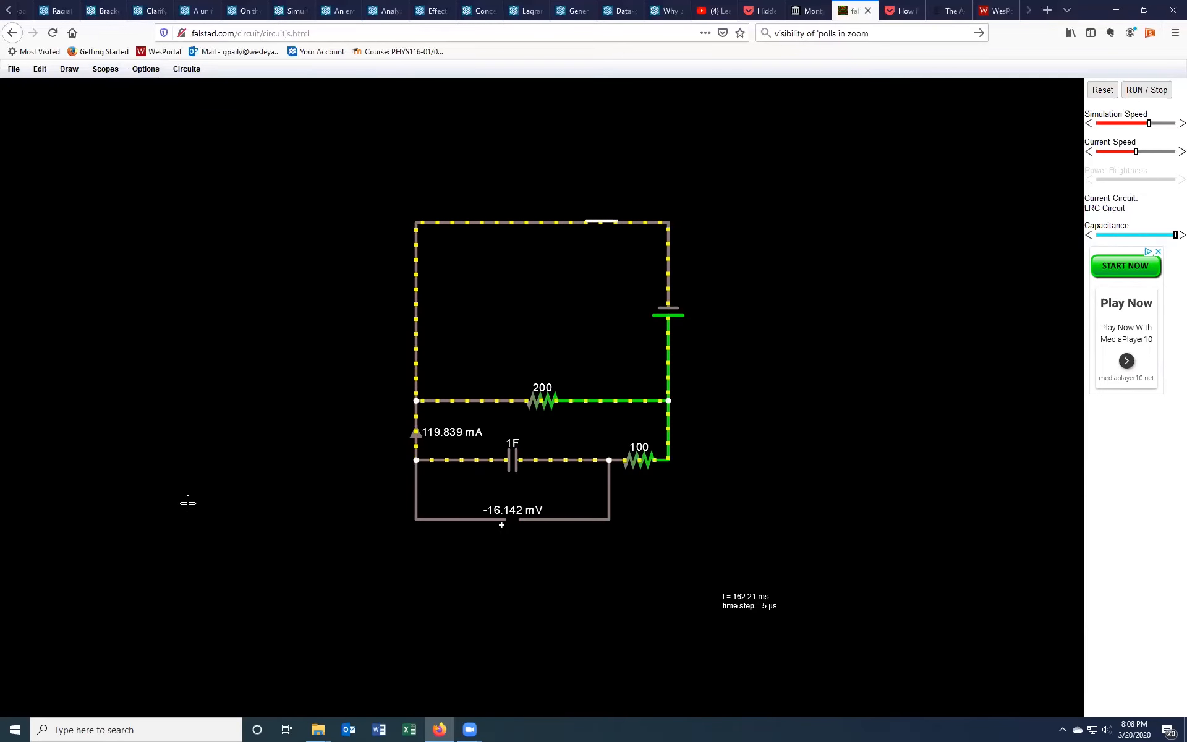
right_click(507, 523)
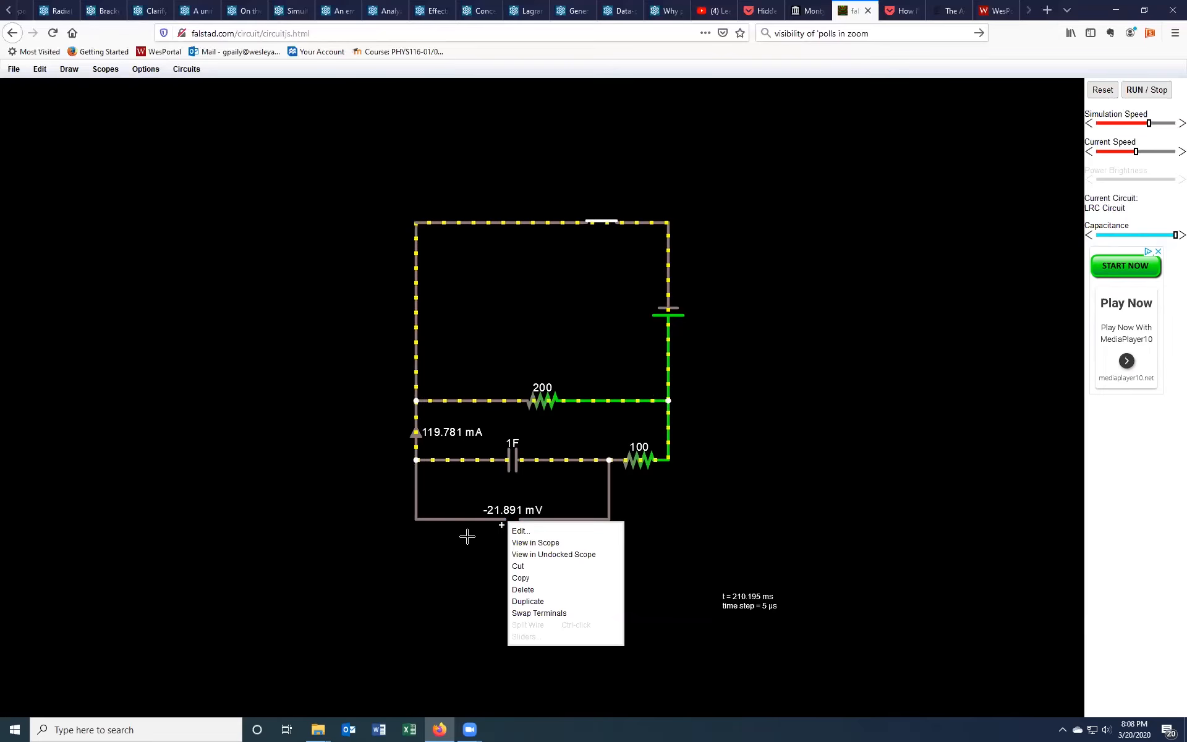
click(407, 551)
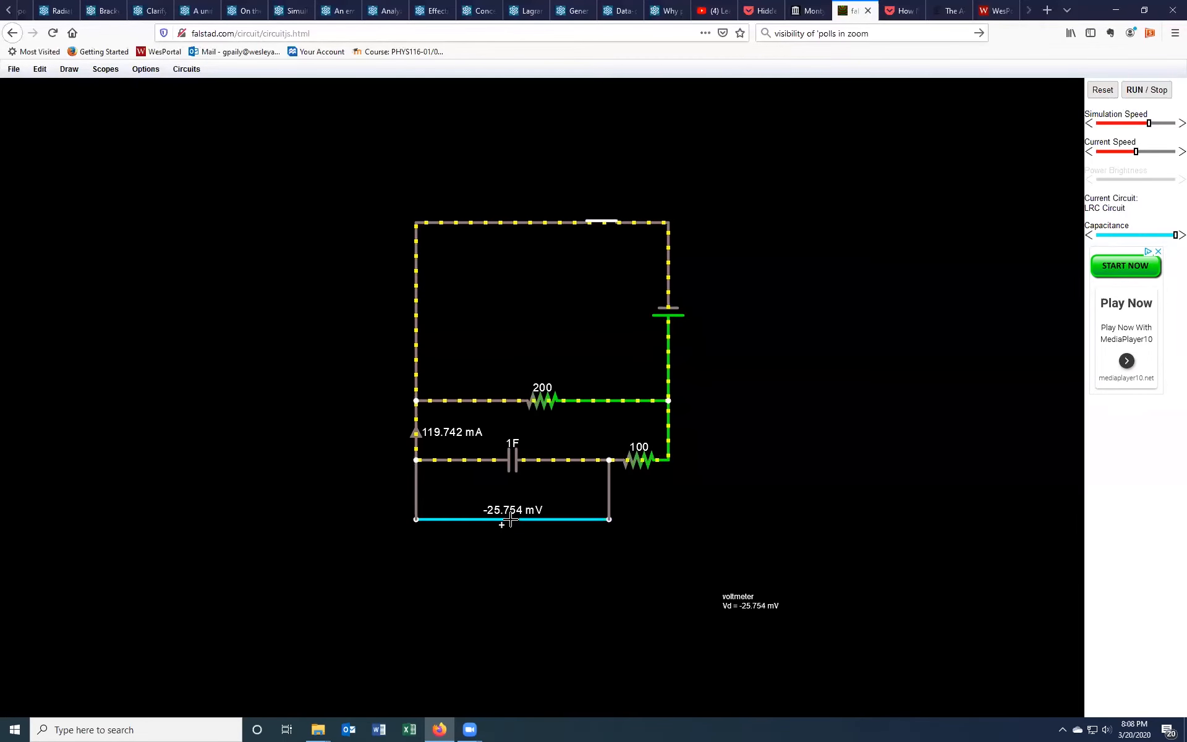
Step: Display the voltmeter's and the ammeter's readings in scopes
right_click(512, 521)
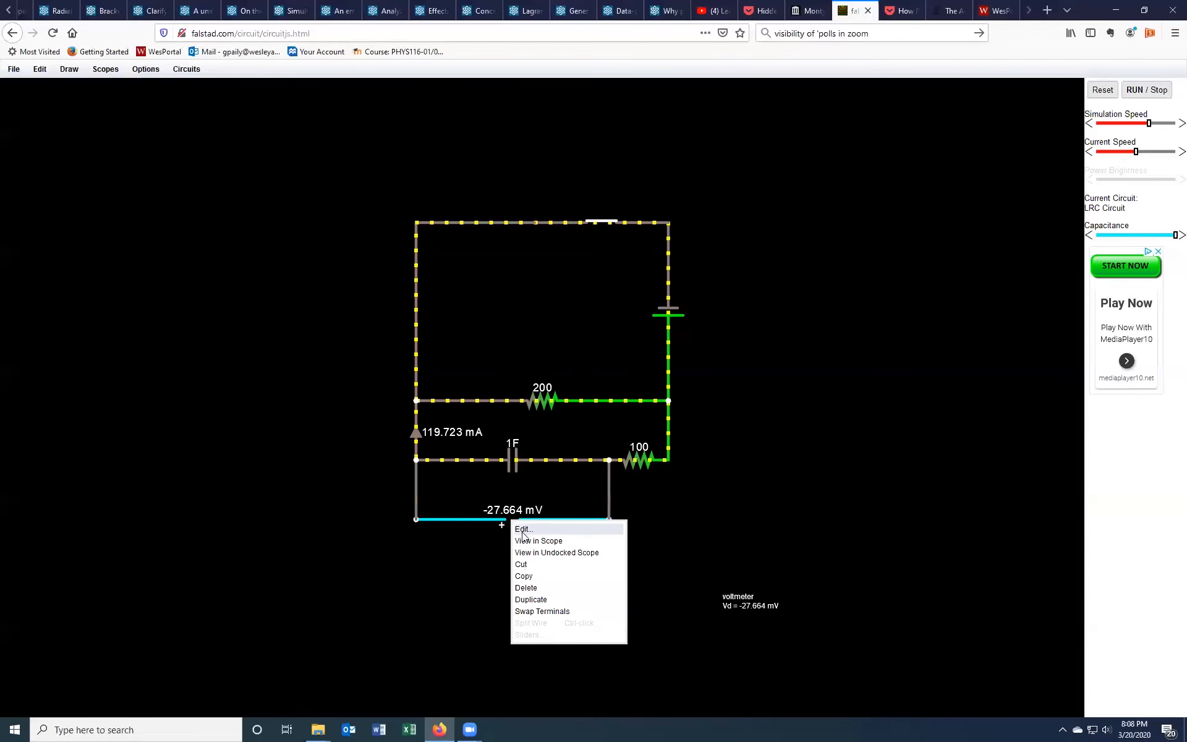
click(527, 541)
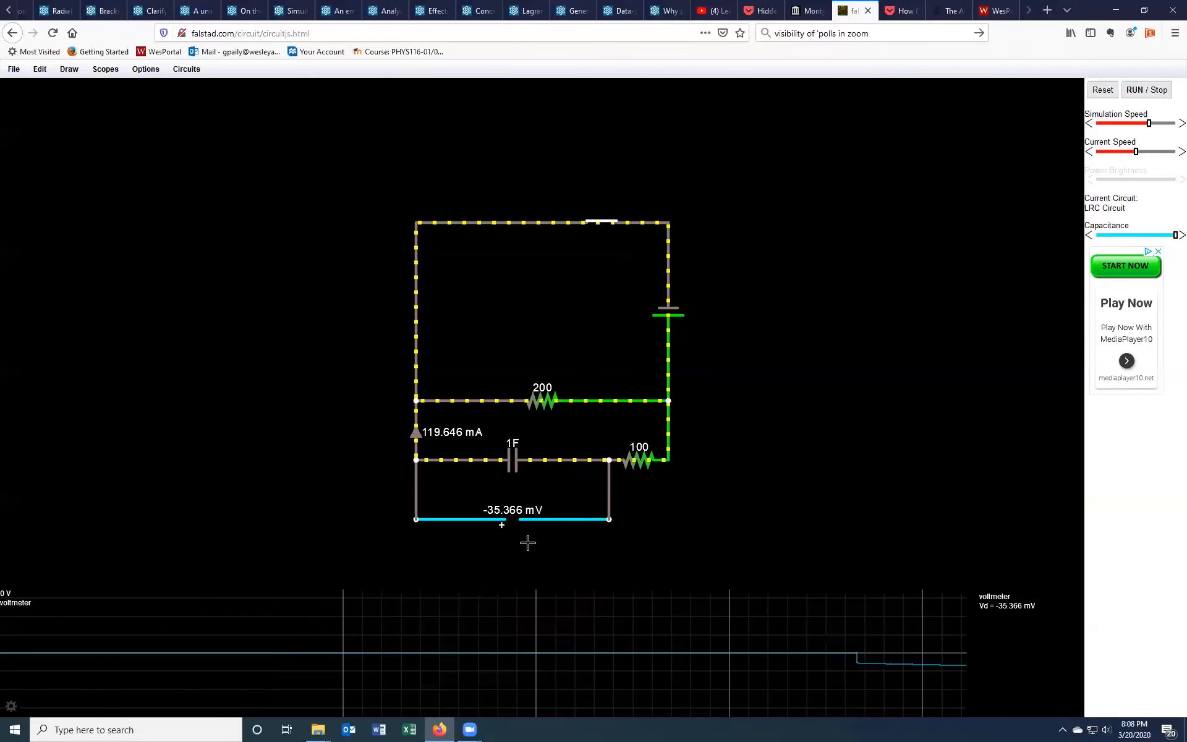
right_click(412, 432)
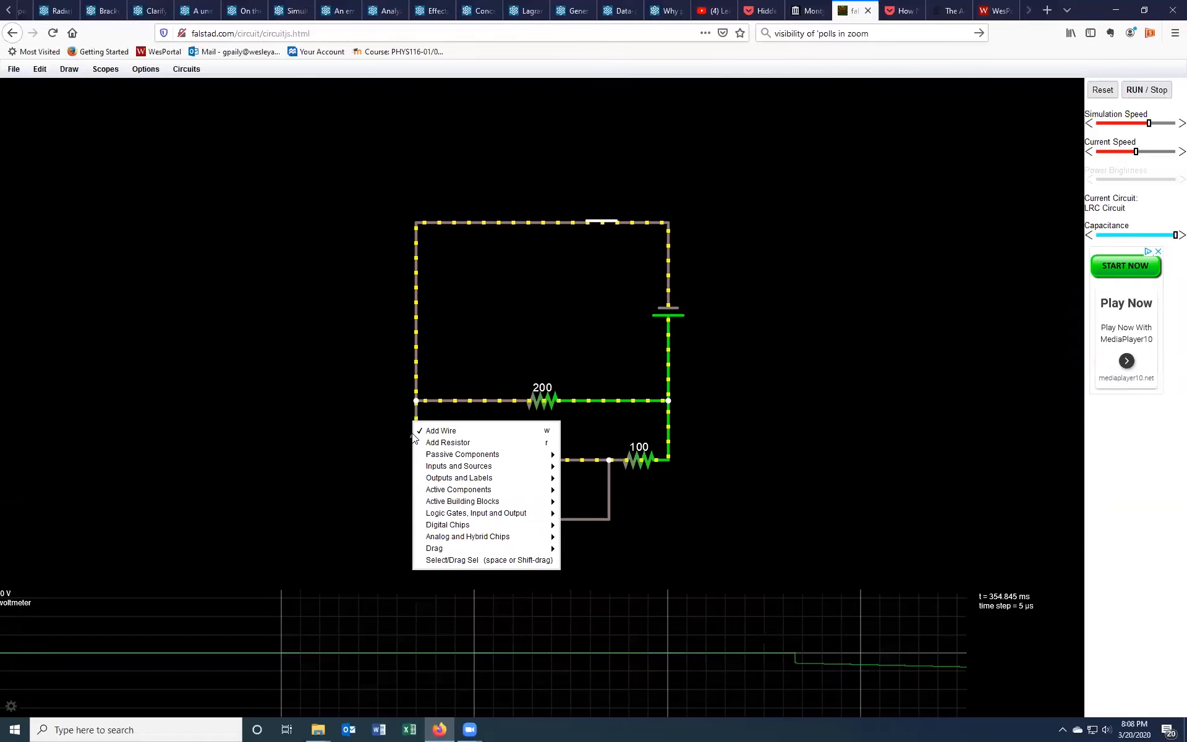
click(369, 446)
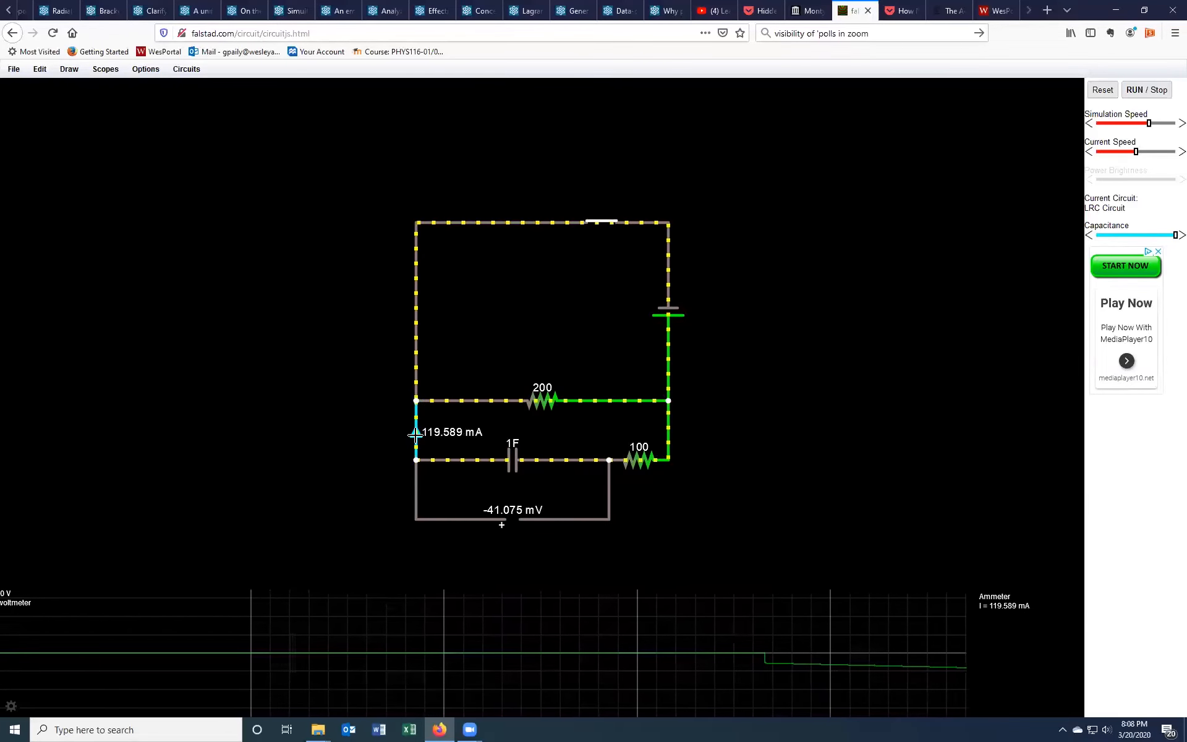
right_click(415, 434)
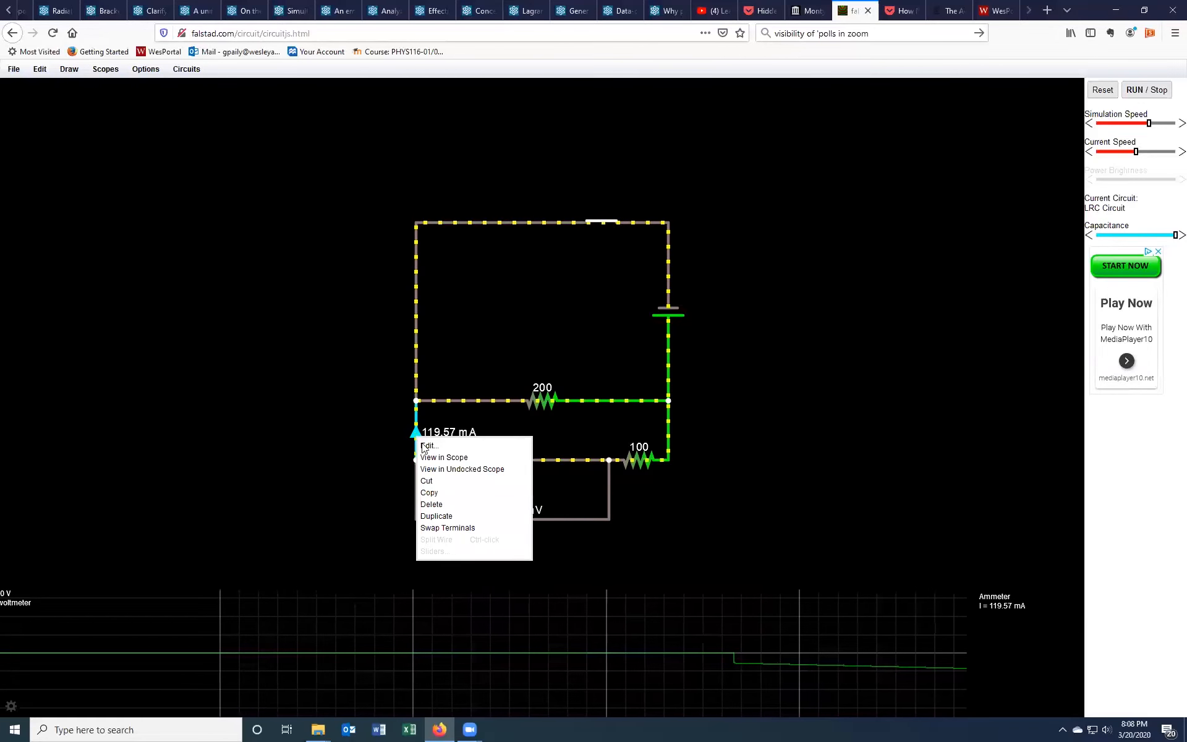
click(429, 461)
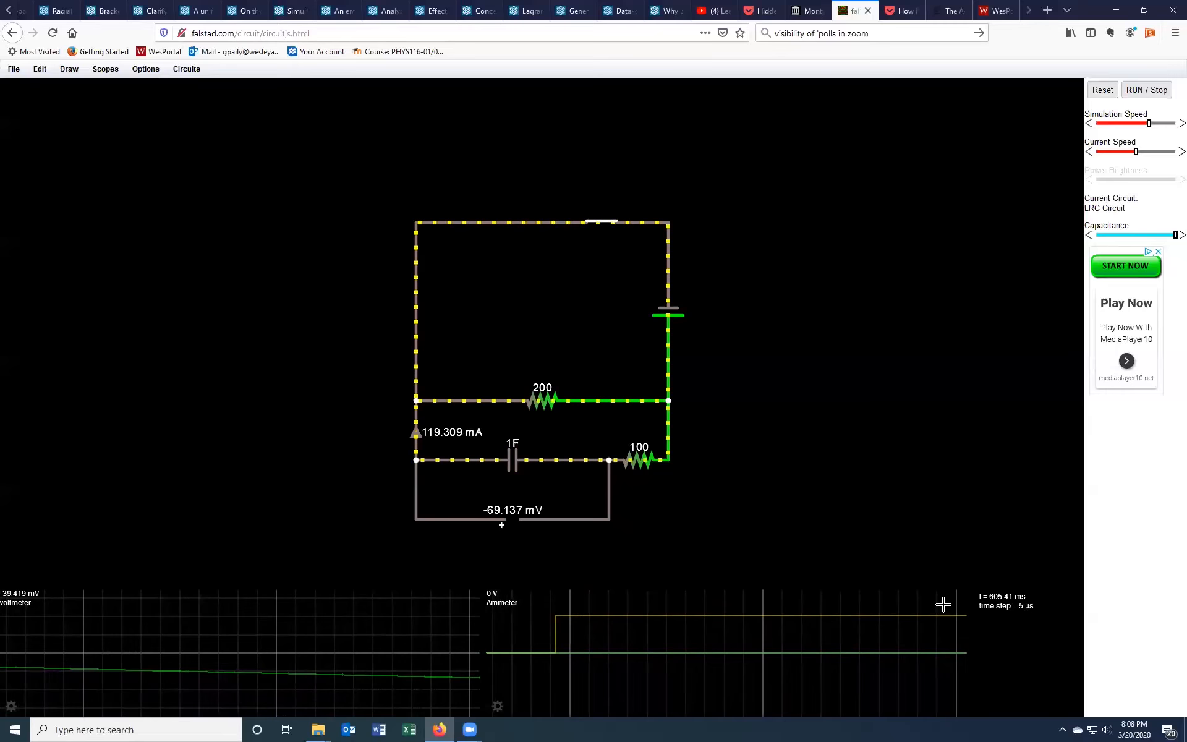
Step: Turn off the voltage plot in the ammeter scope's properties
right_click(699, 659)
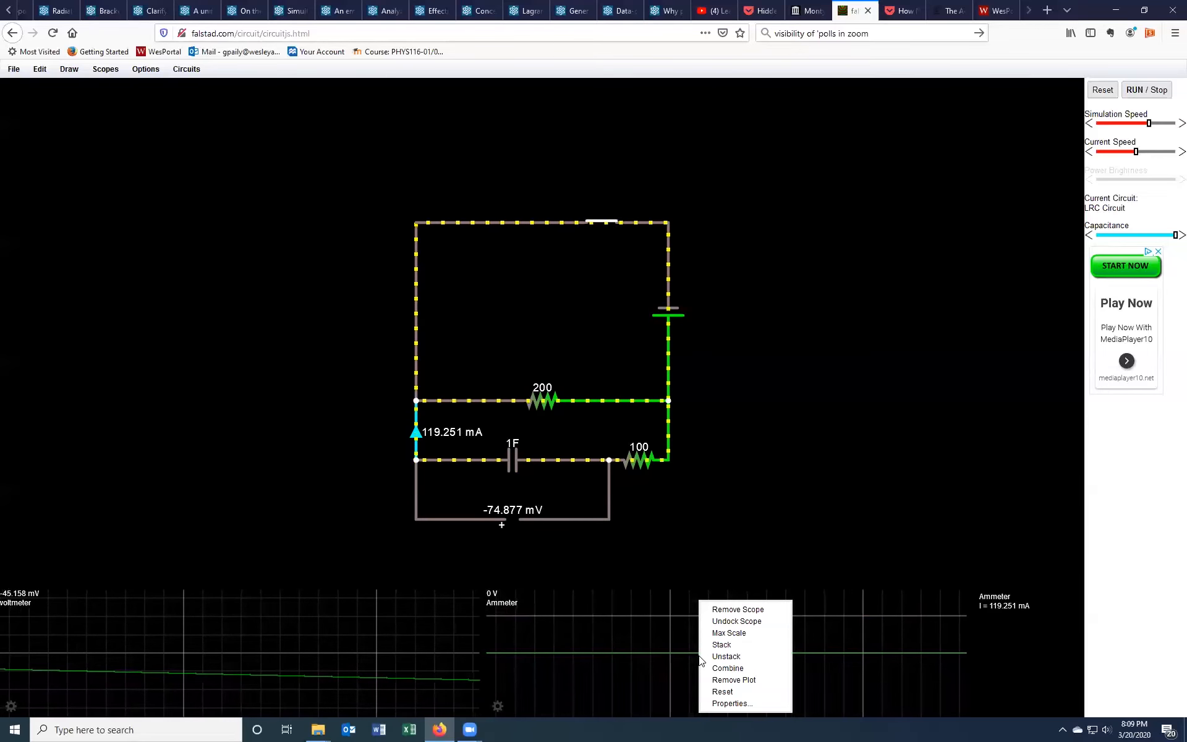
click(725, 703)
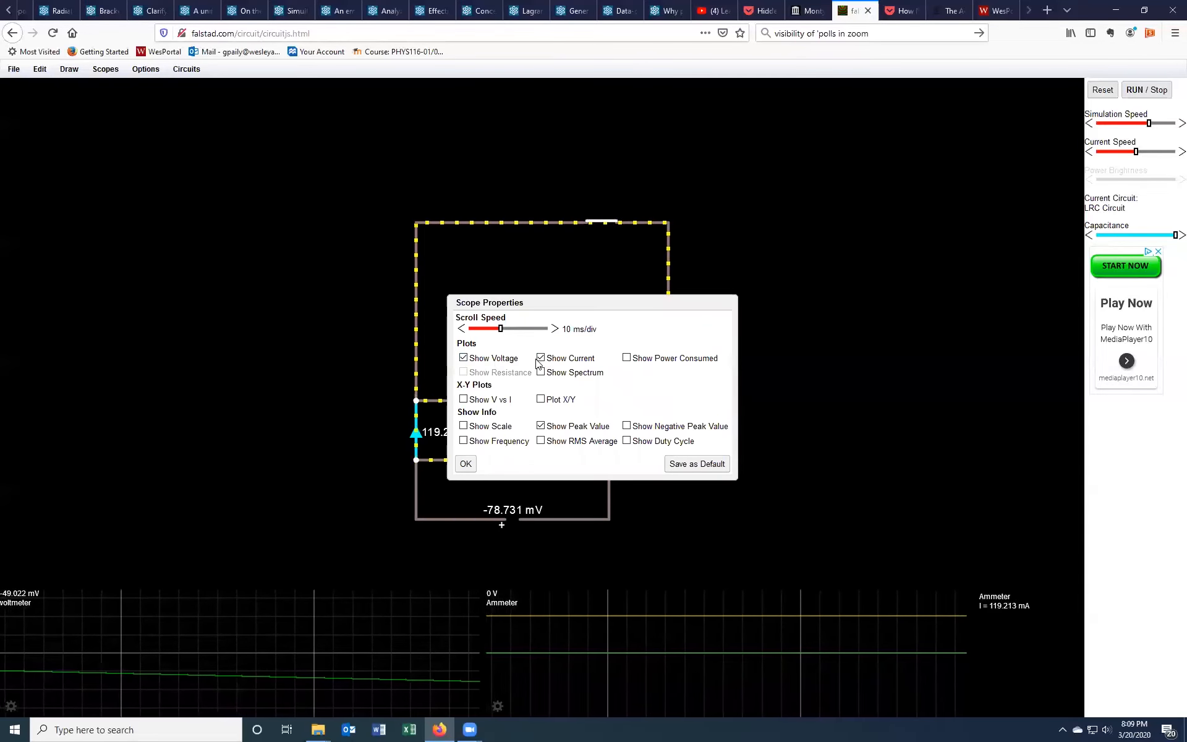
click(464, 358)
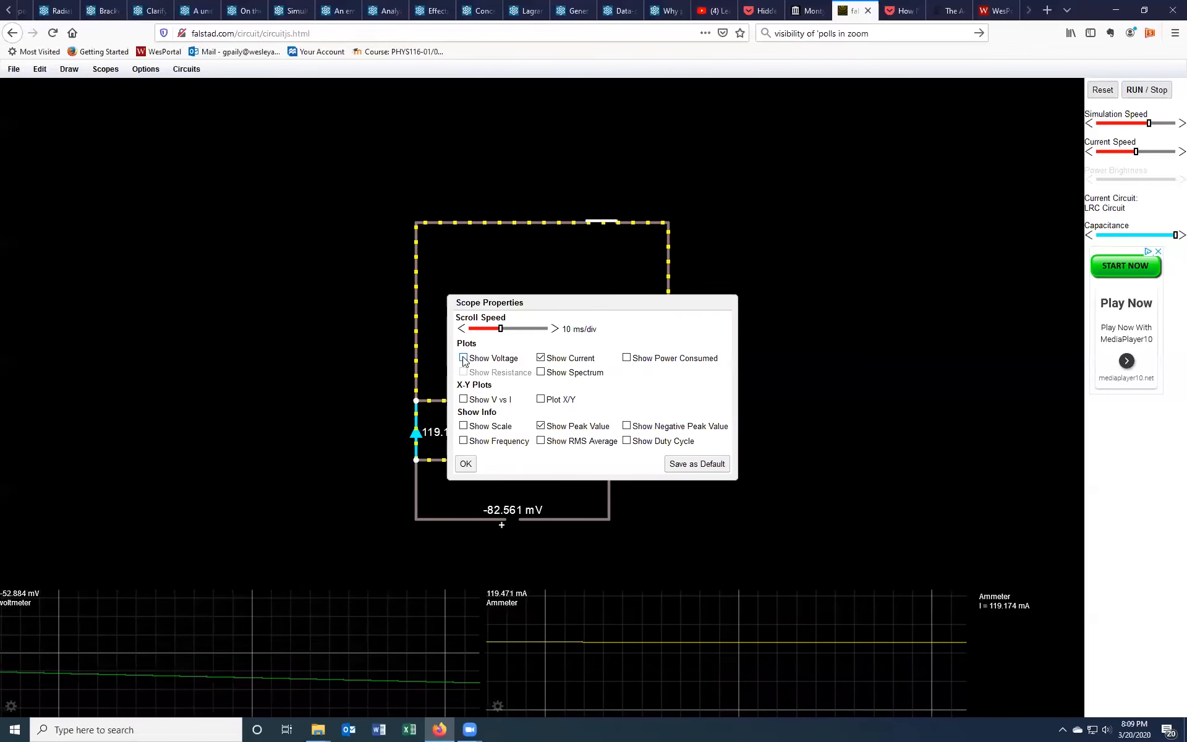
click(466, 463)
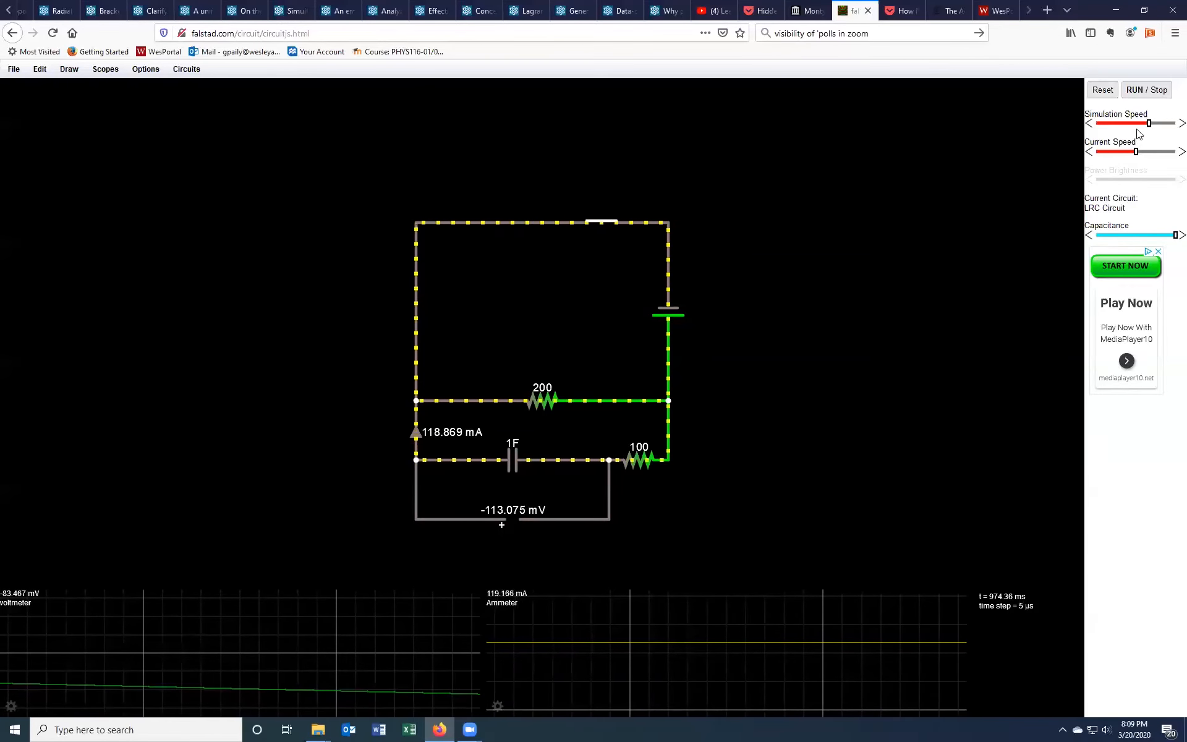
Step: Raise the simulation speed to maximum and stop the simulation
drag(1149, 124, 1169, 132)
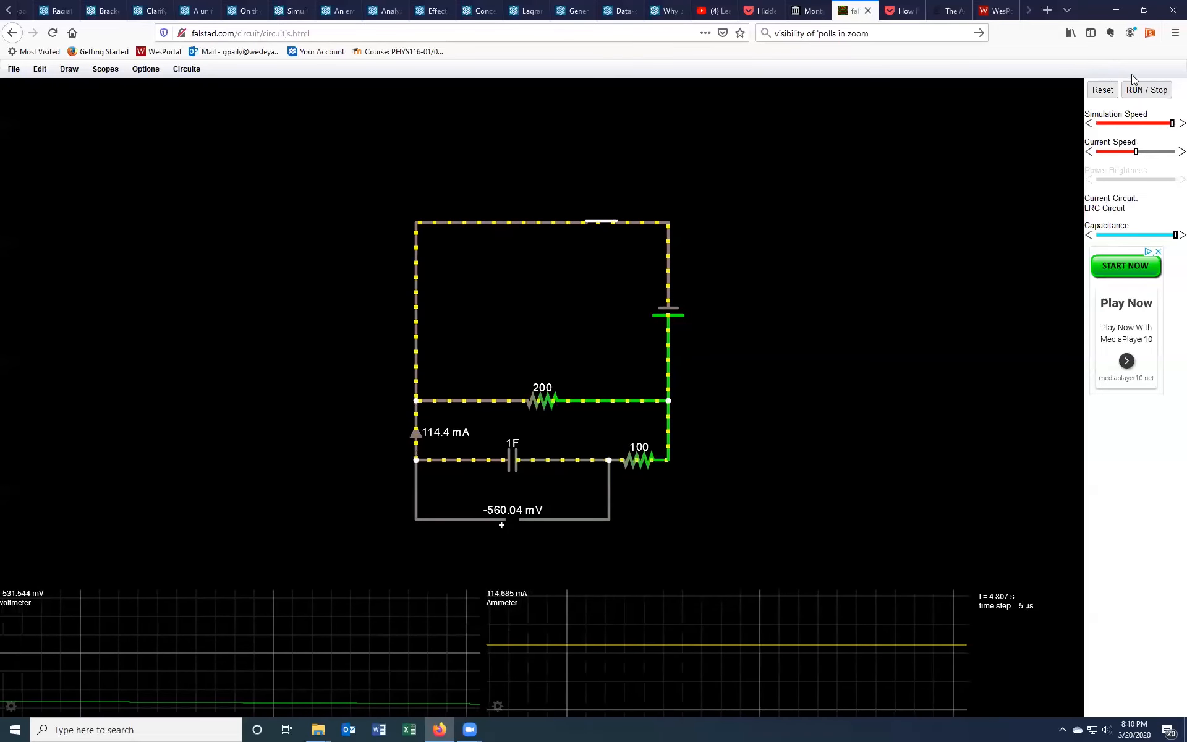
click(1140, 93)
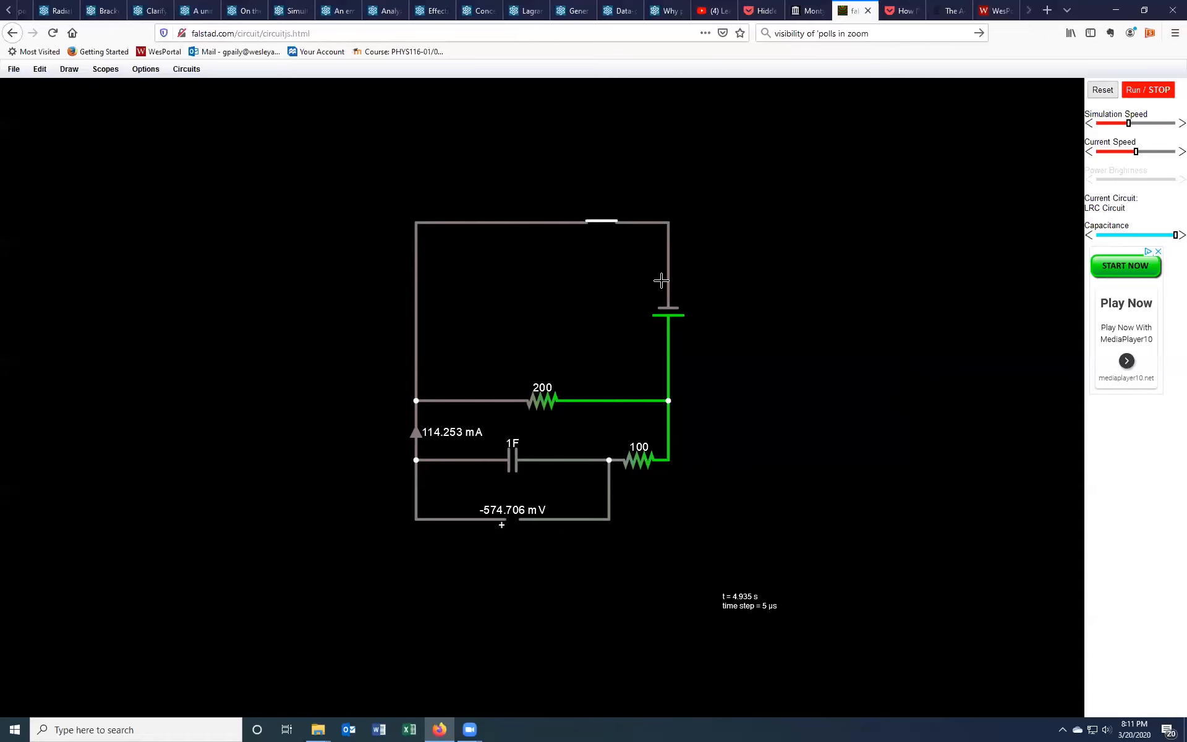
Step: Replace the battery with a 2-terminal A/C voltage source on the circuit's right side
mouse_move(667, 276)
key(Delete)
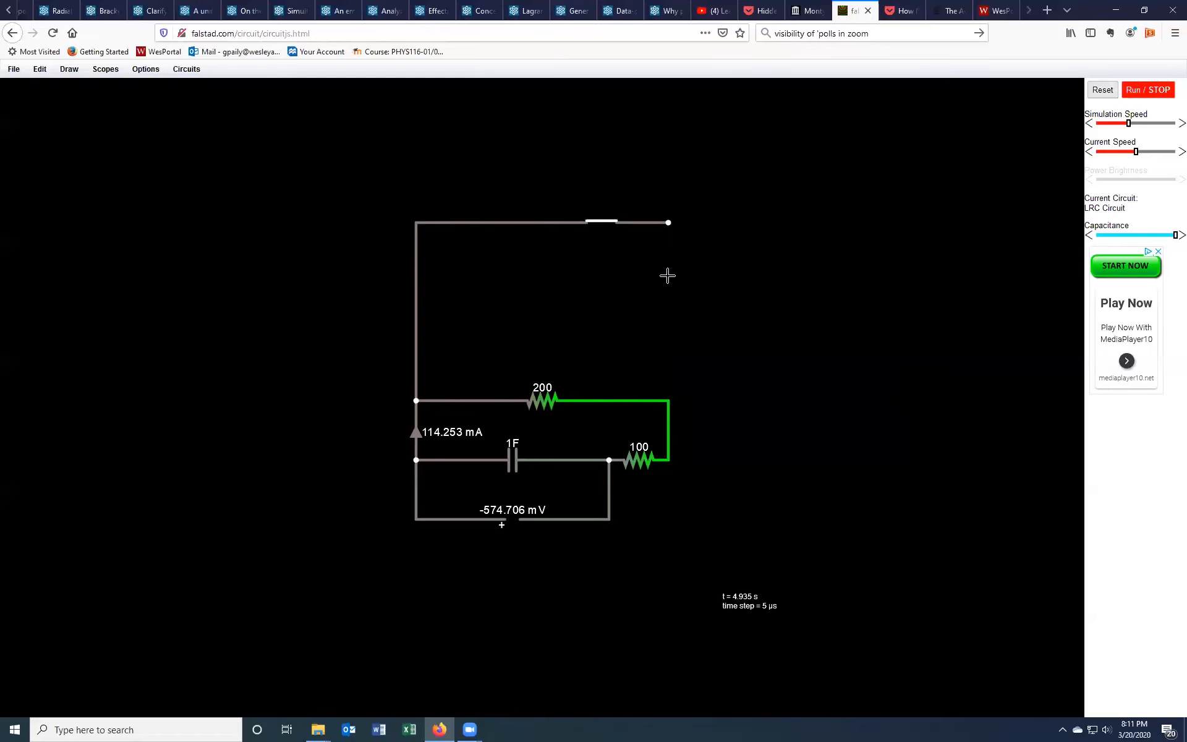
click(70, 69)
mouse_move(82, 124)
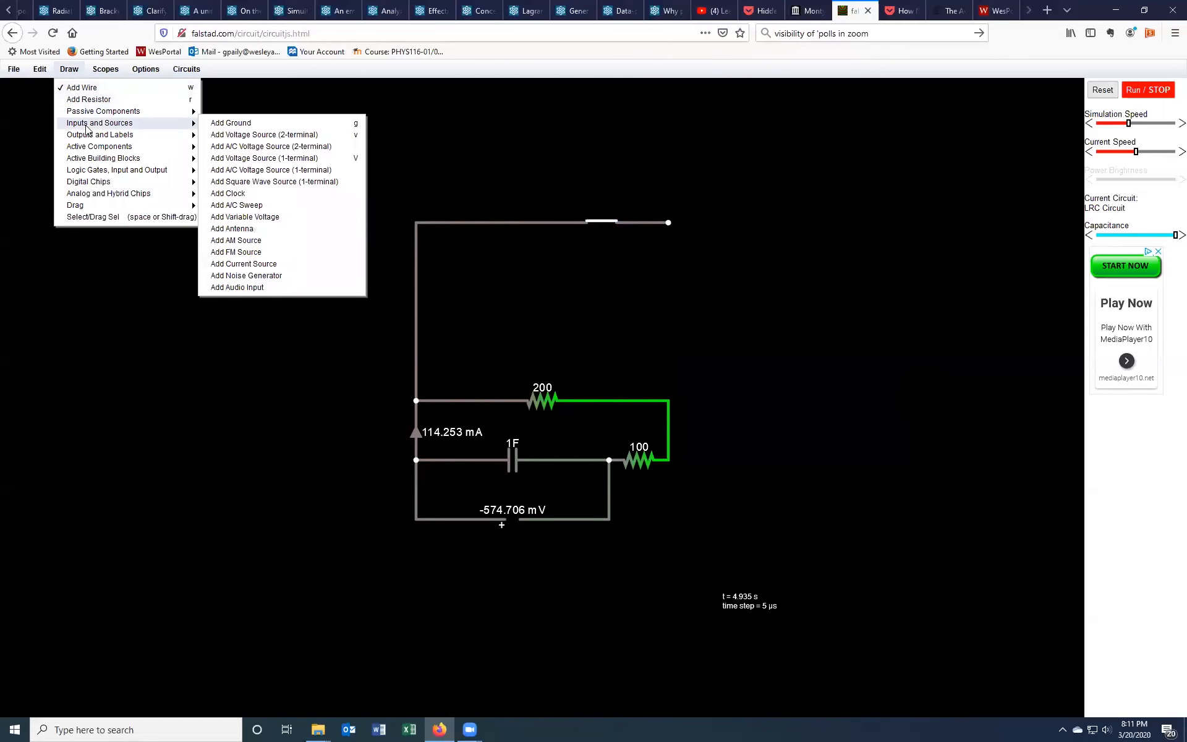
click(237, 150)
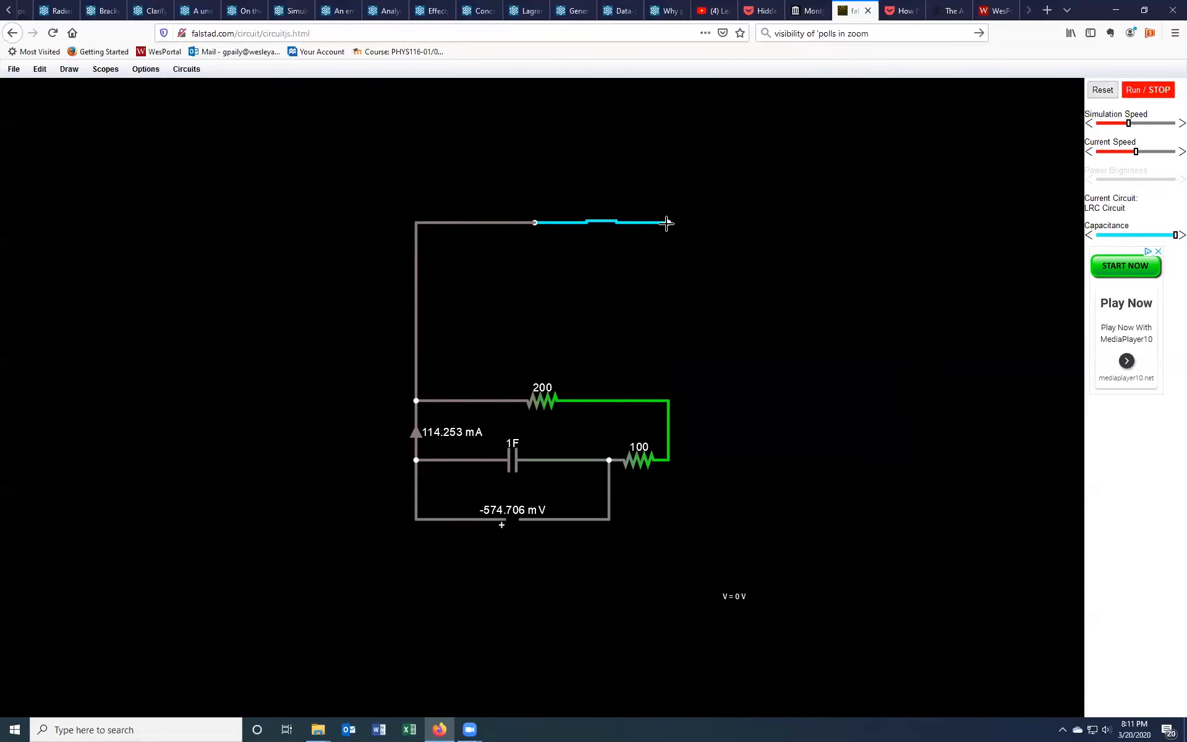
drag(669, 223, 669, 401)
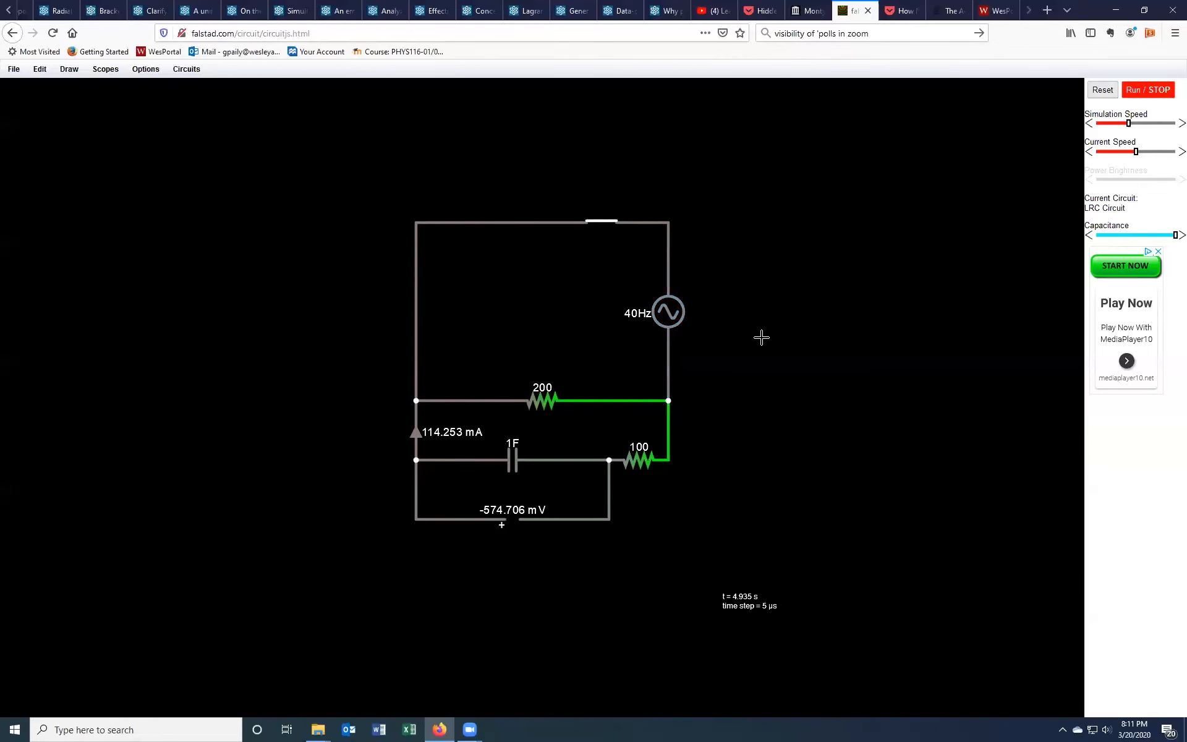
right_click(670, 315)
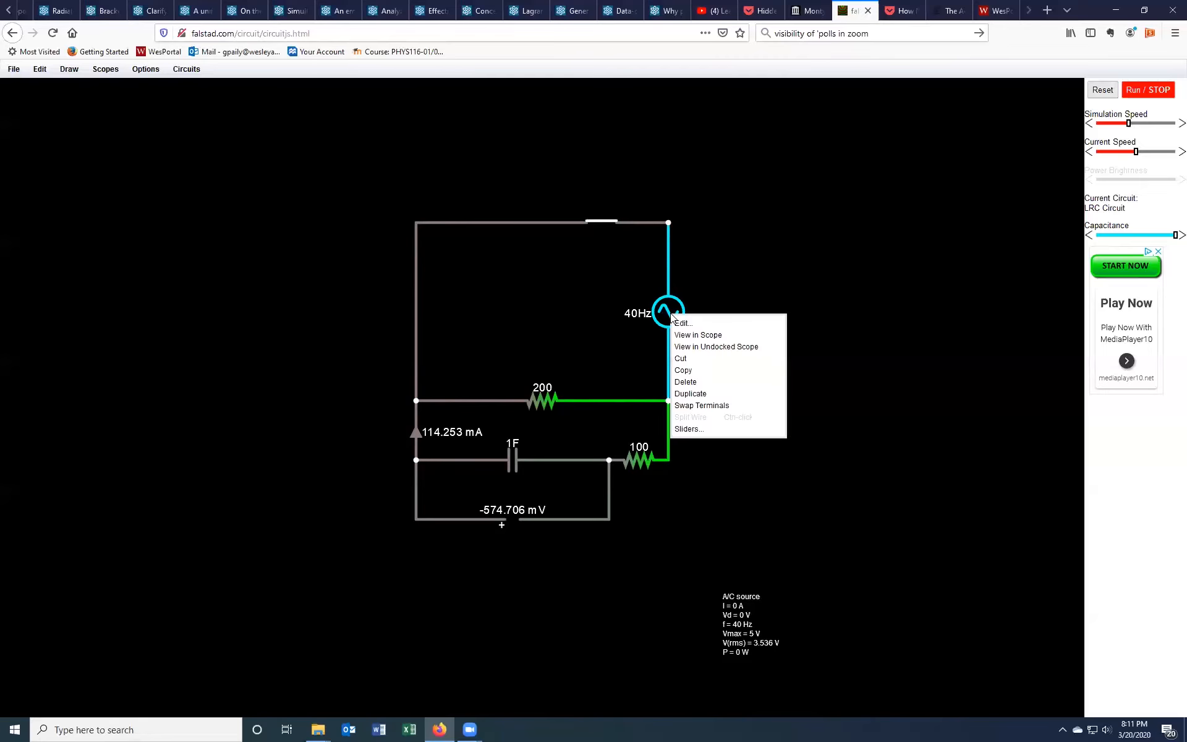
click(680, 321)
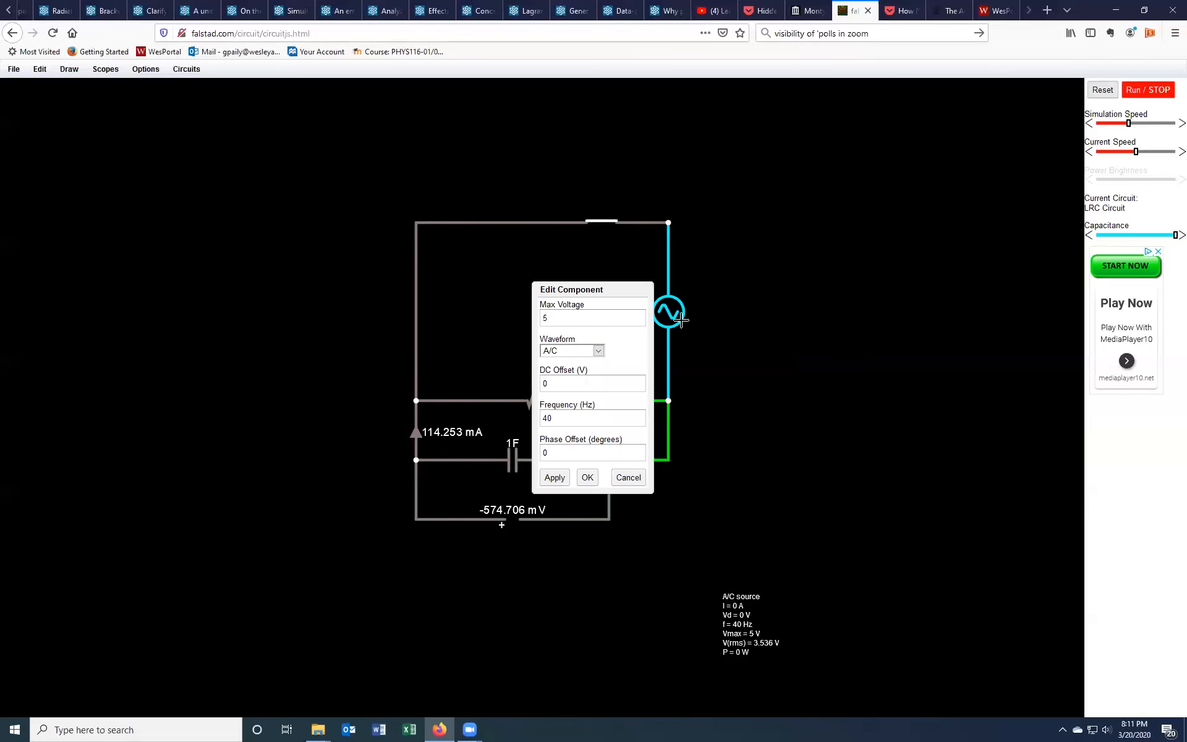
drag(561, 298, 231, 281)
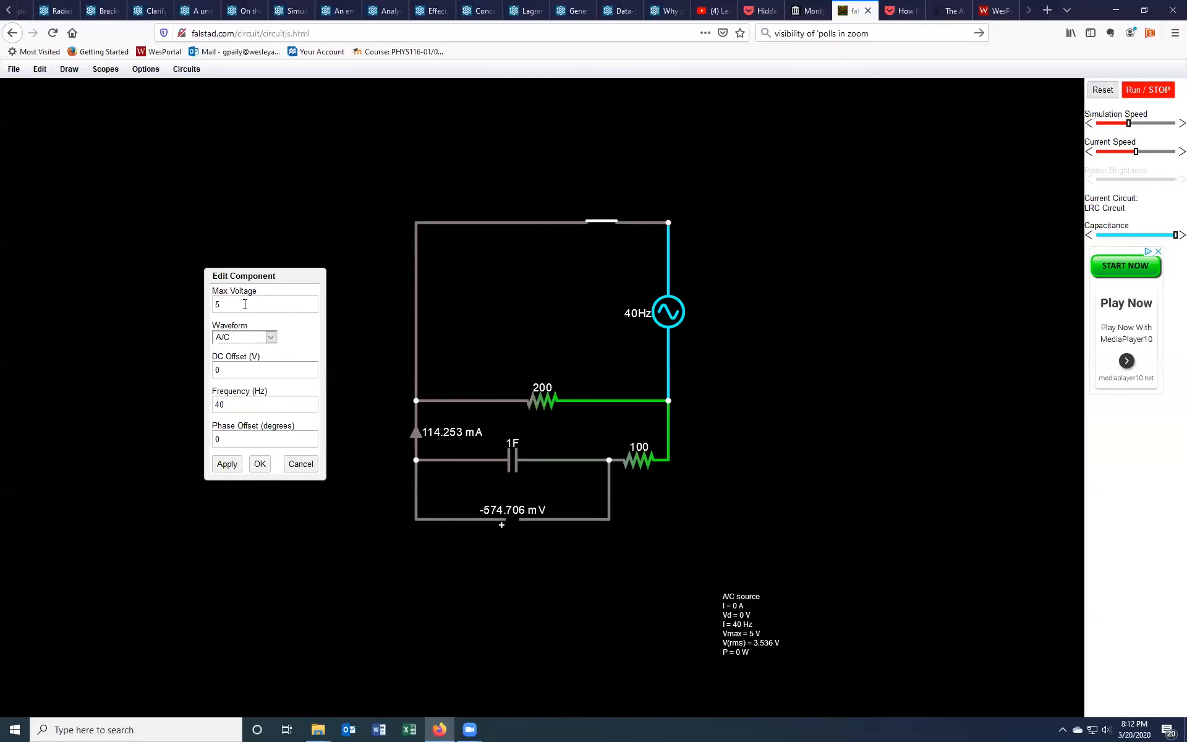
Step: Display the voltmeter's and the ammeter's readings in scopes again
right_click(523, 520)
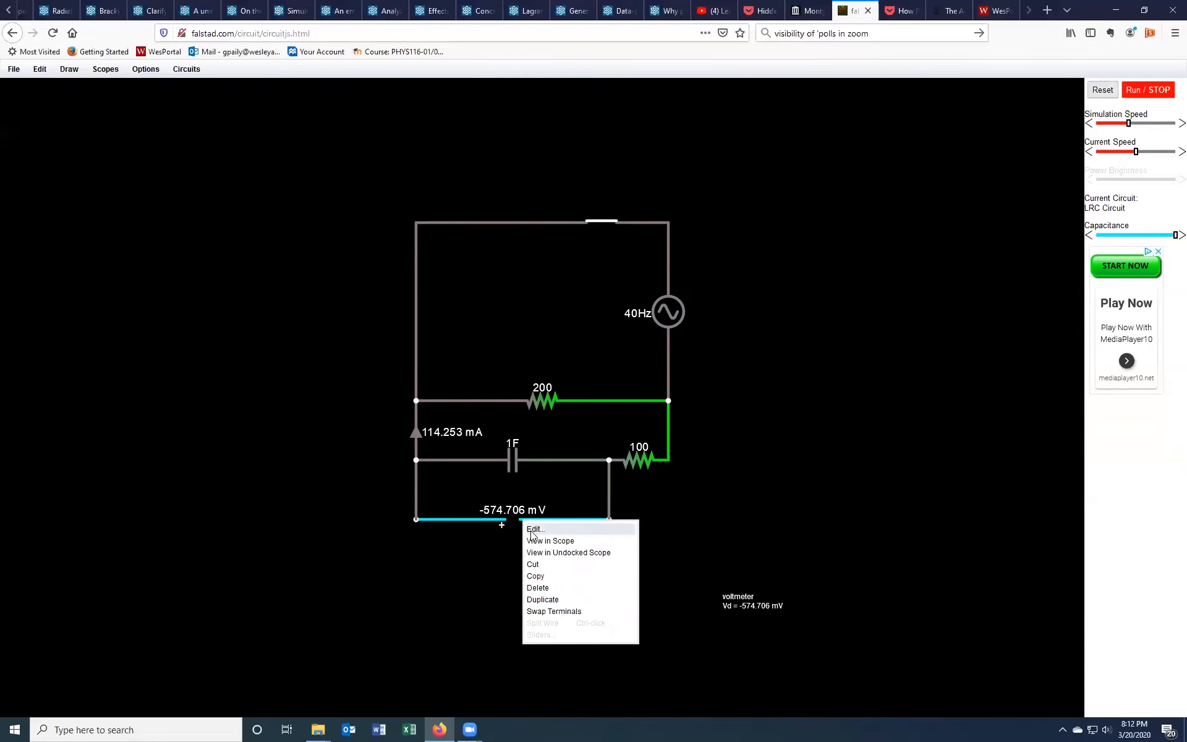
click(537, 542)
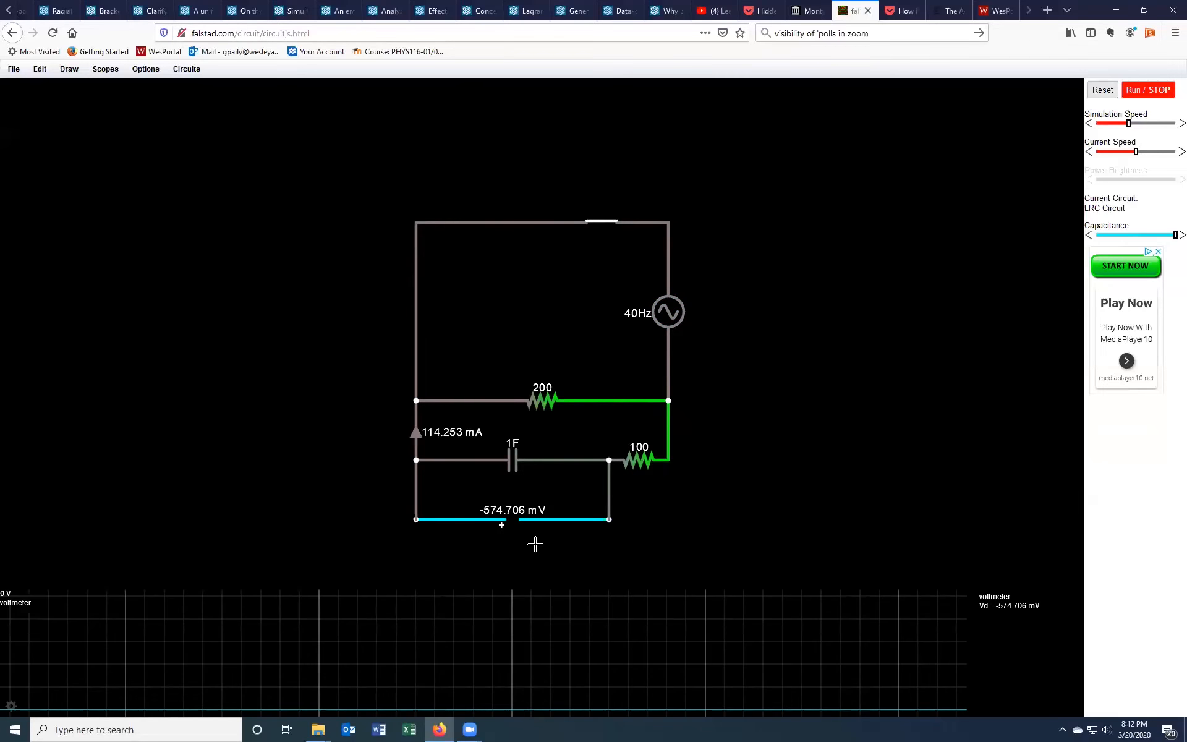
right_click(417, 436)
click(435, 454)
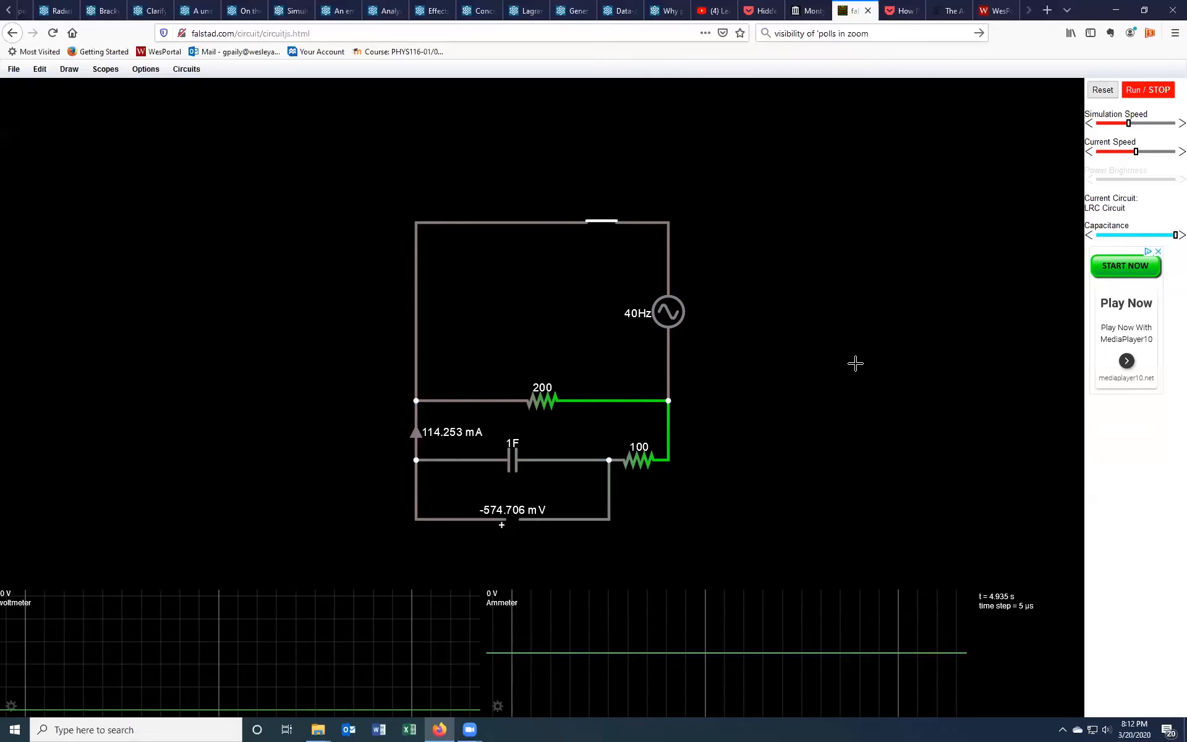
Step: Run the simulation and increase the simulation speed
click(1141, 91)
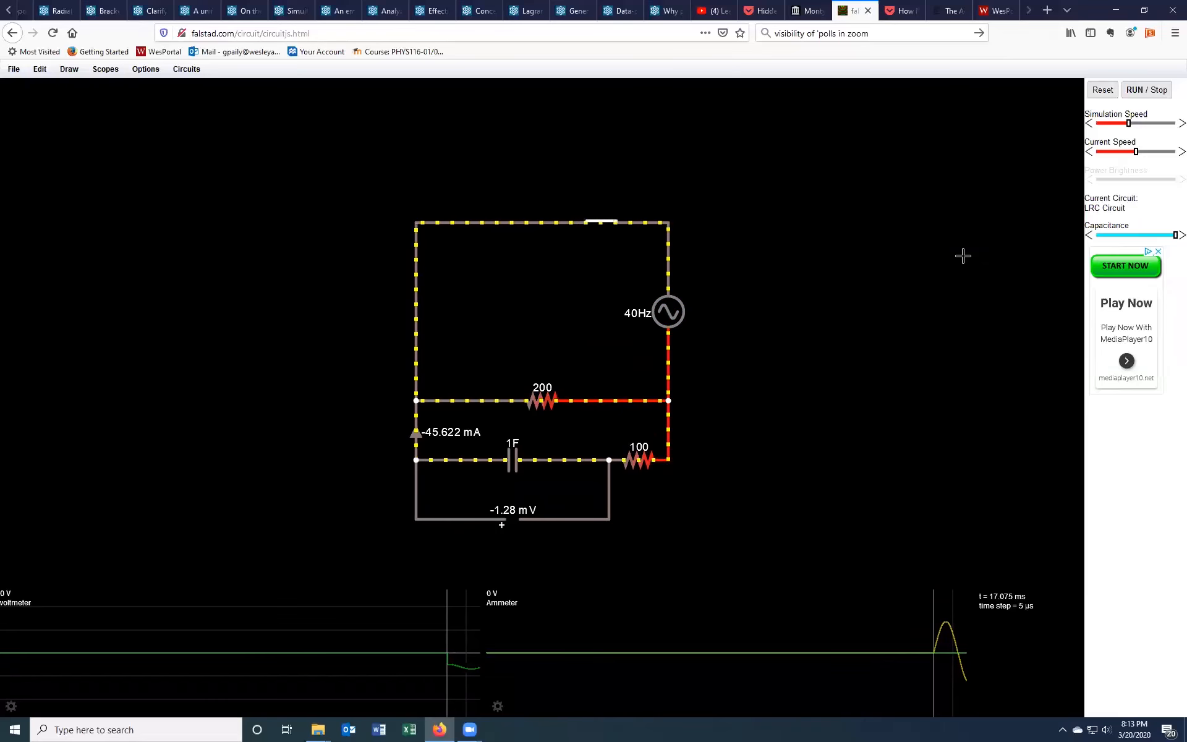
mouse_move(931, 674)
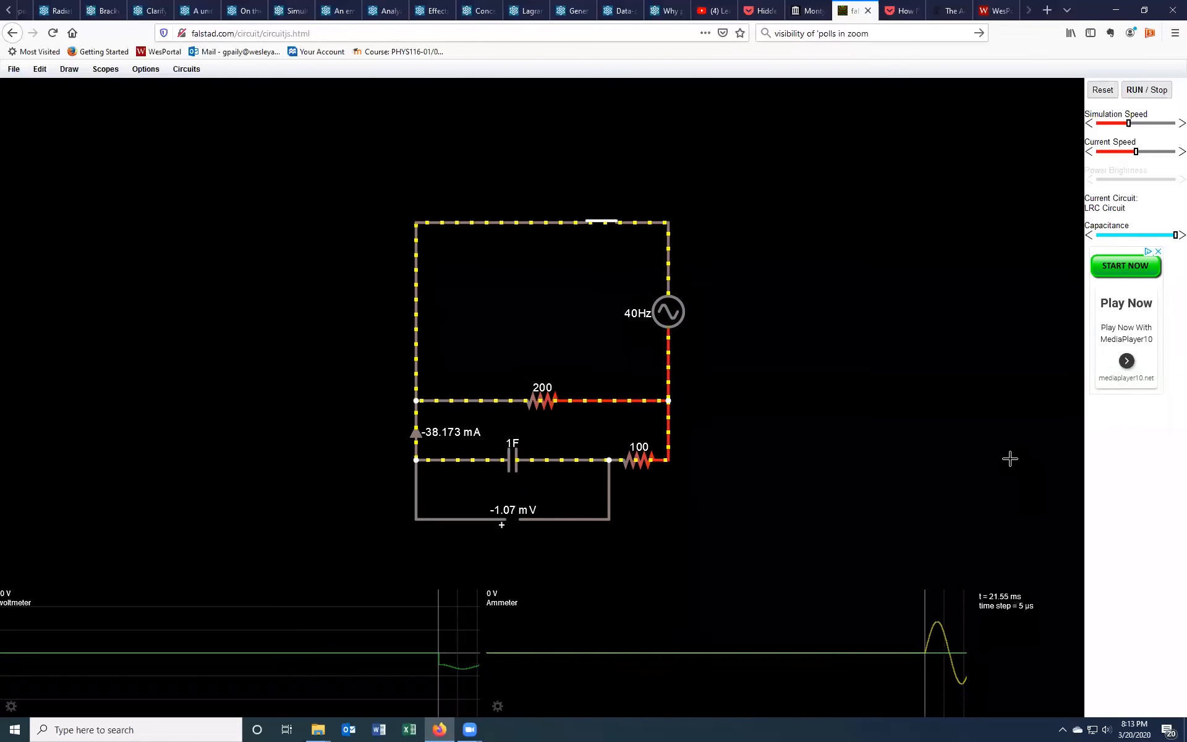
click(1156, 123)
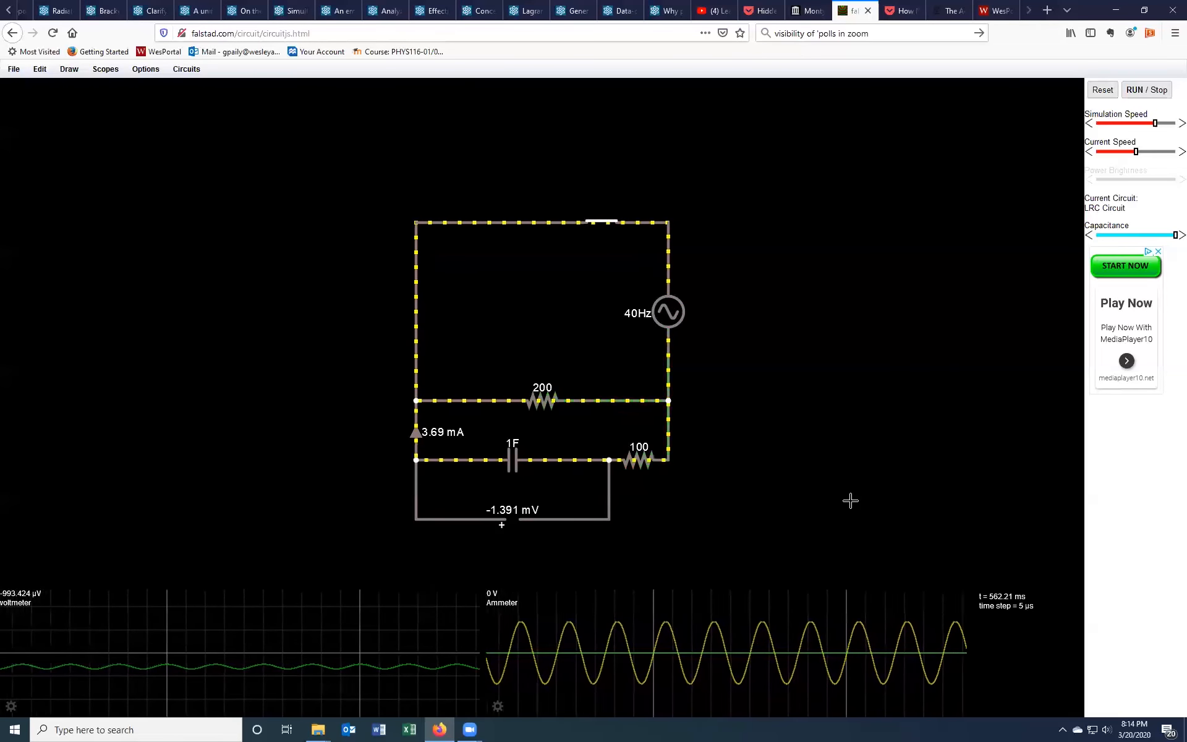
Step: Change the A/C source's waveform to Square Wave and display the source in a scope
right_click(673, 309)
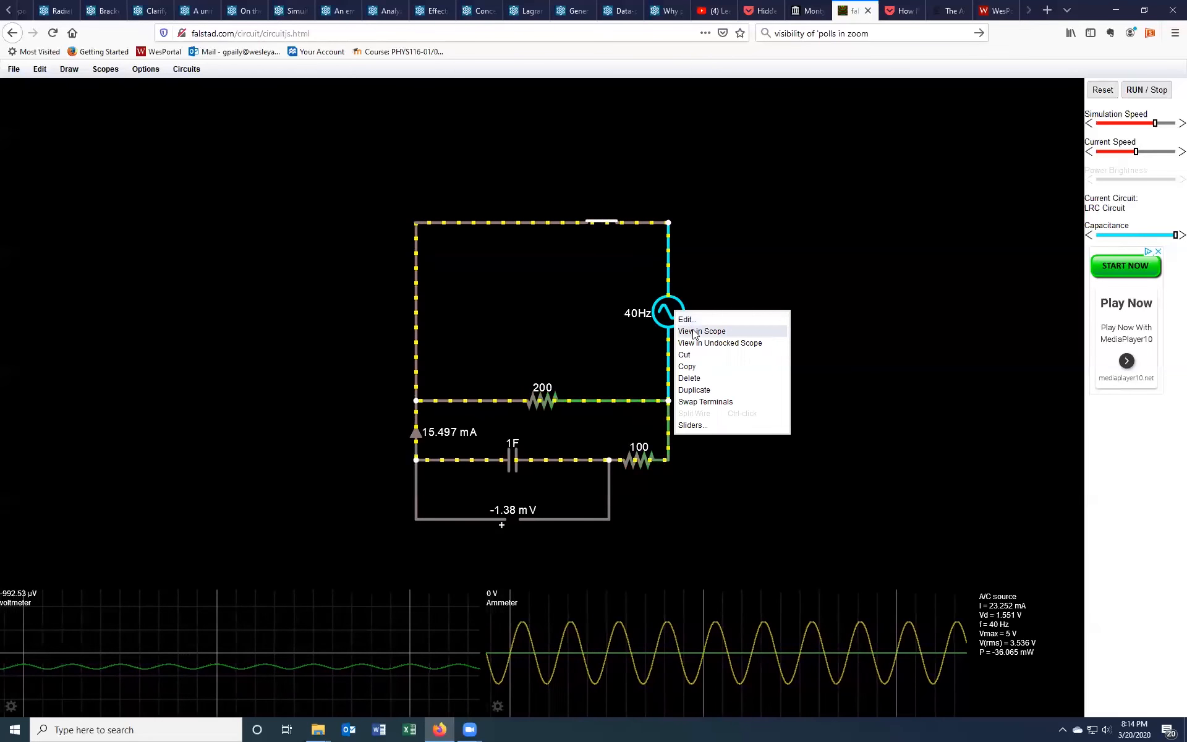
click(688, 320)
click(598, 355)
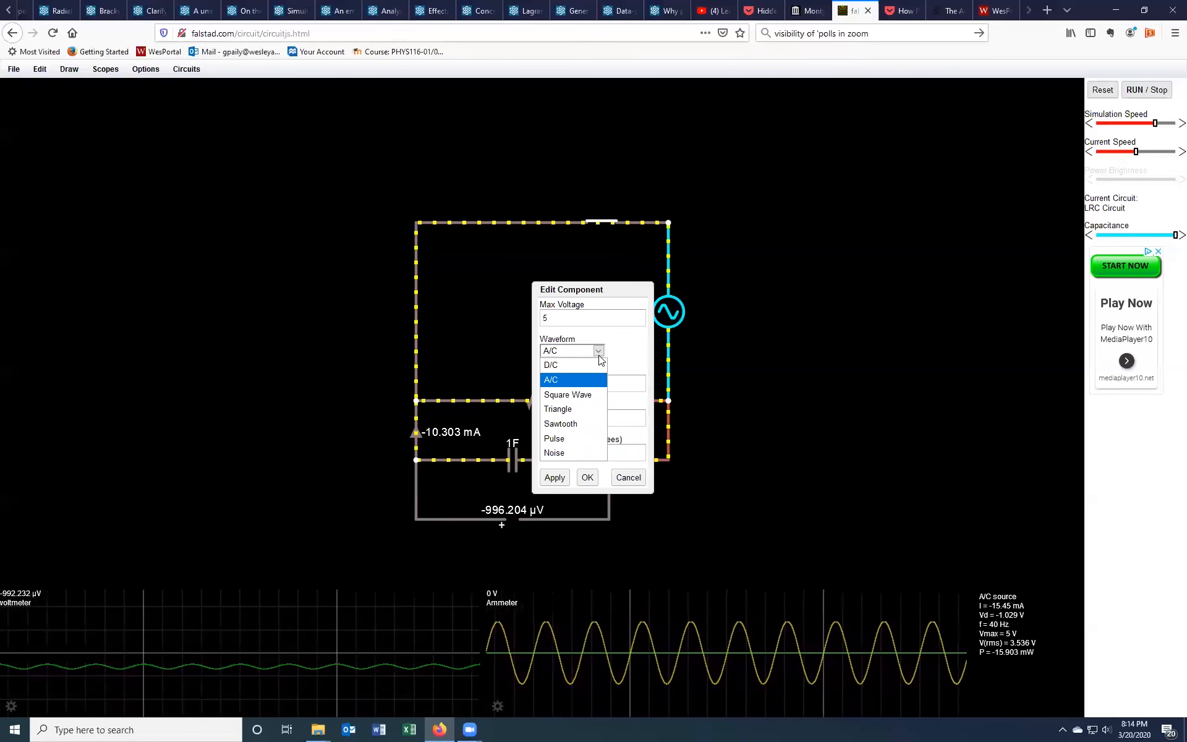
click(581, 395)
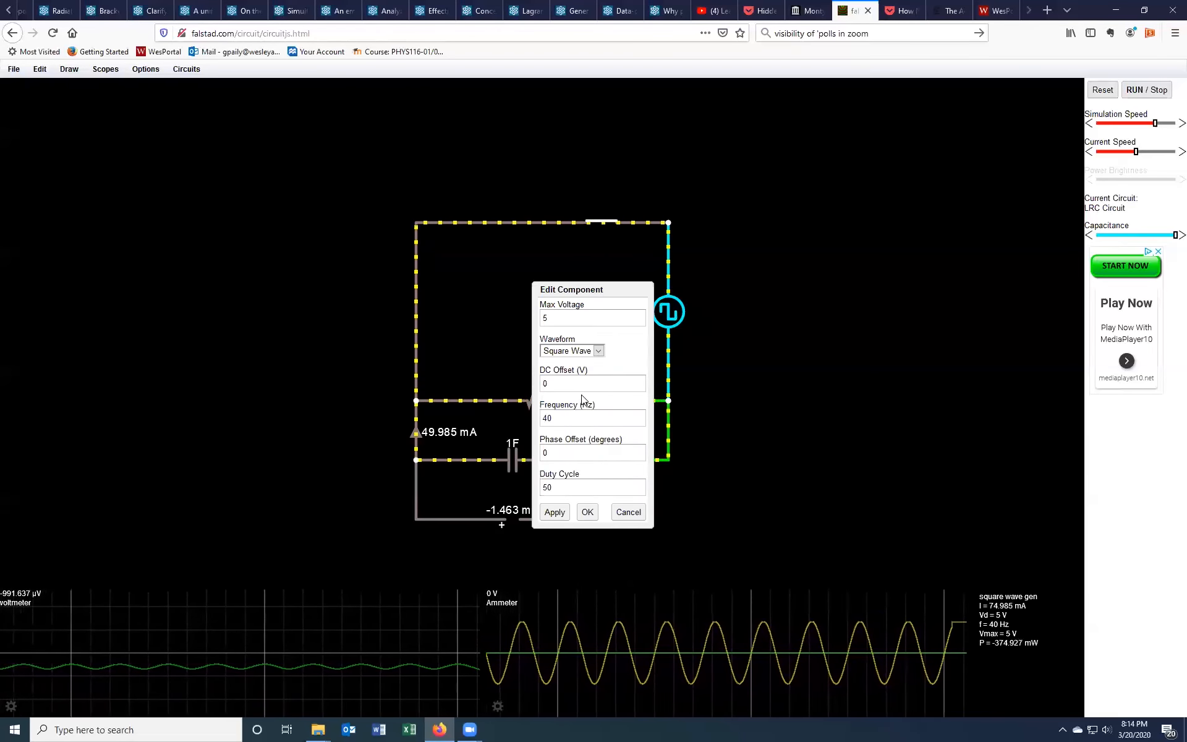
click(587, 513)
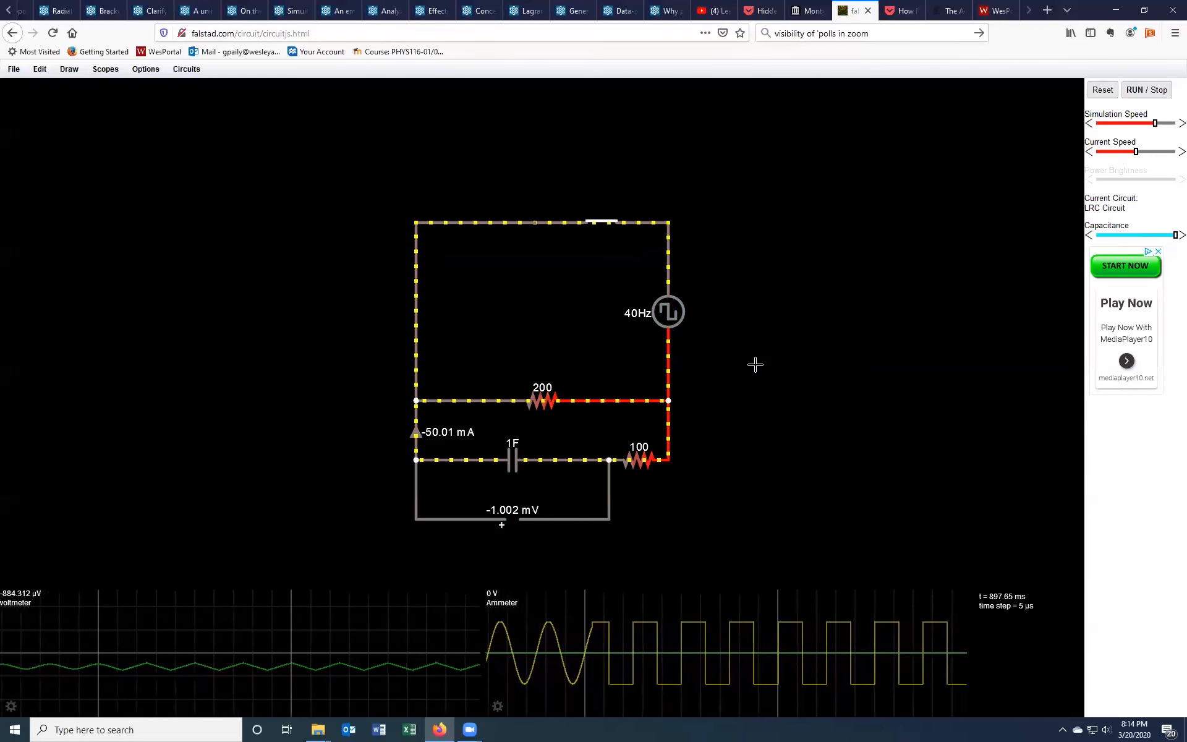
right_click(670, 339)
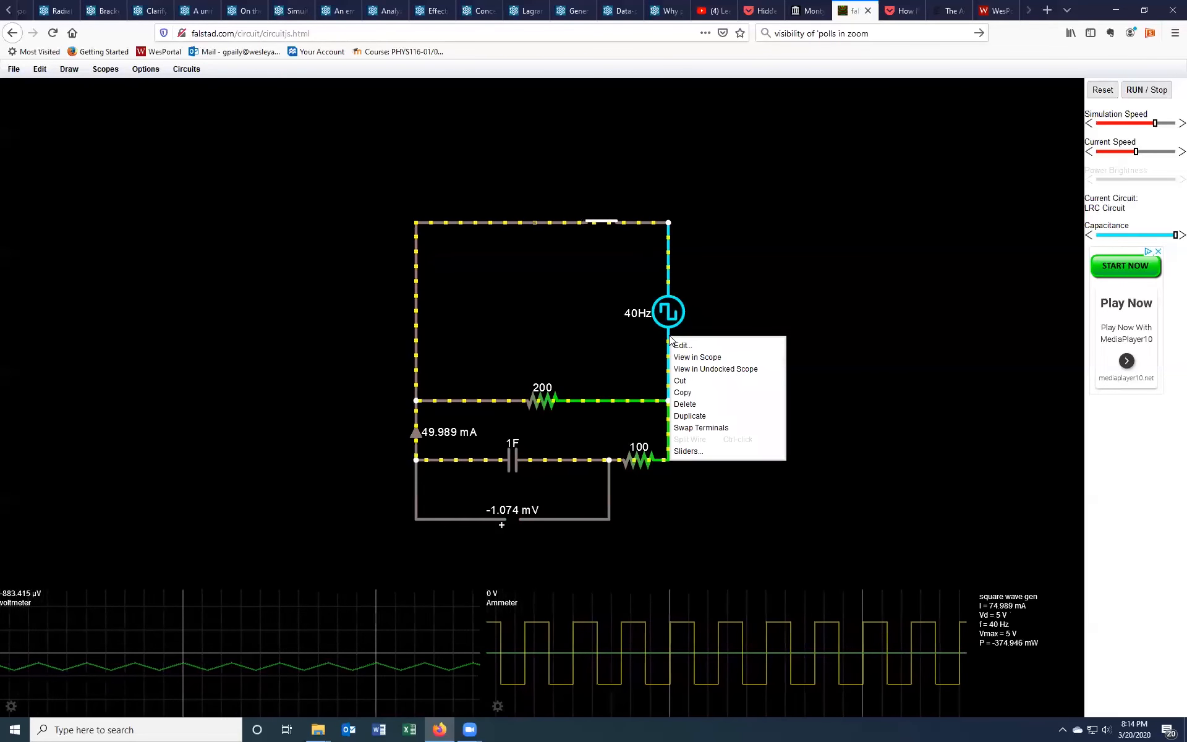
click(695, 358)
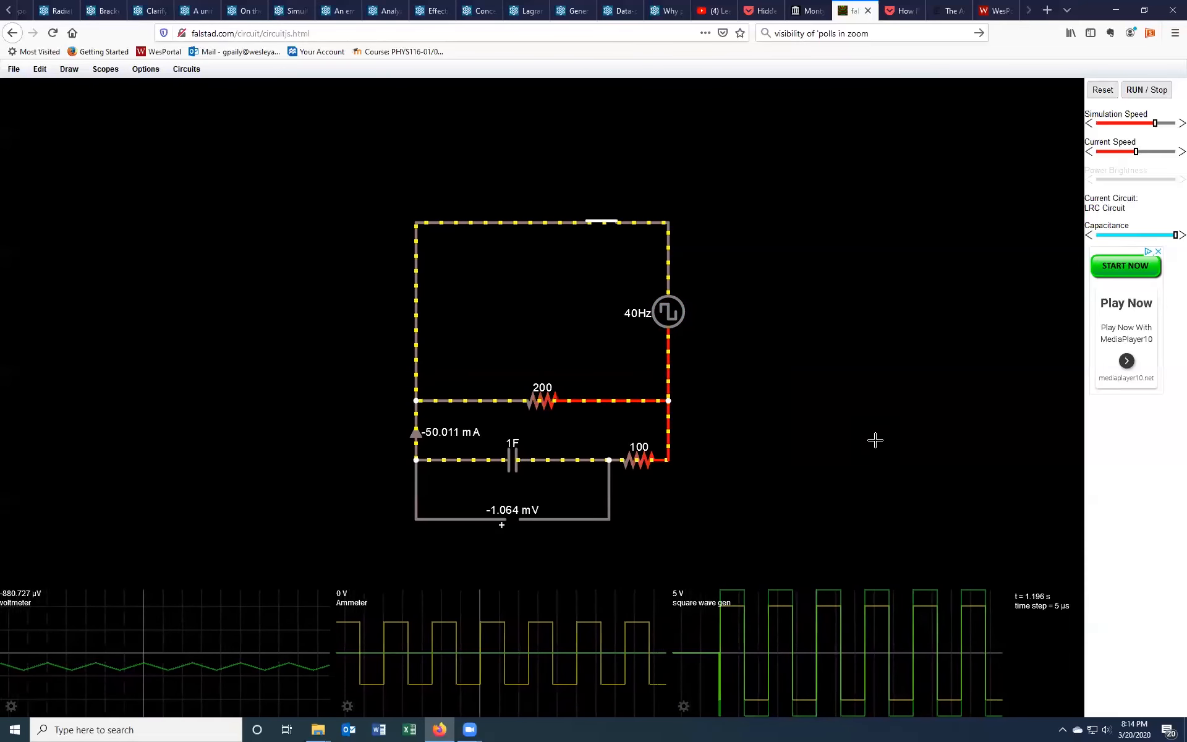
Step: Change the A/C source's waveform to Sawtooth, then to Triangle, and confirm the edit
right_click(668, 346)
click(680, 354)
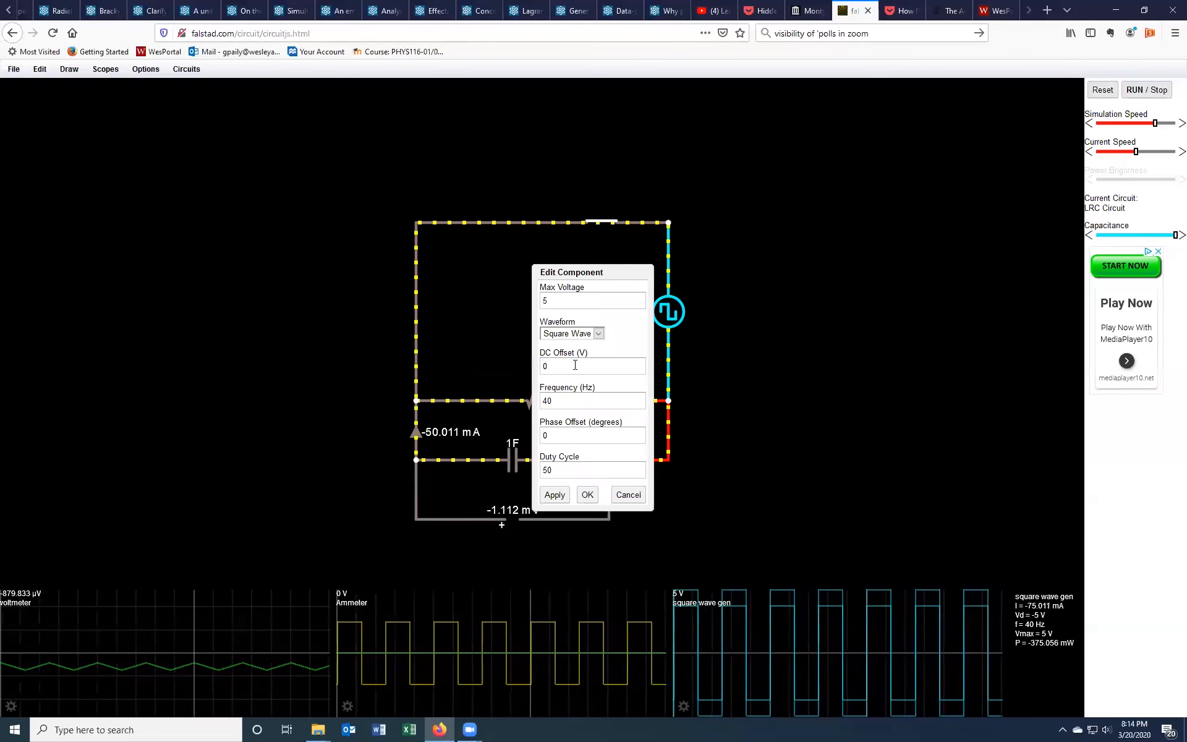
click(569, 334)
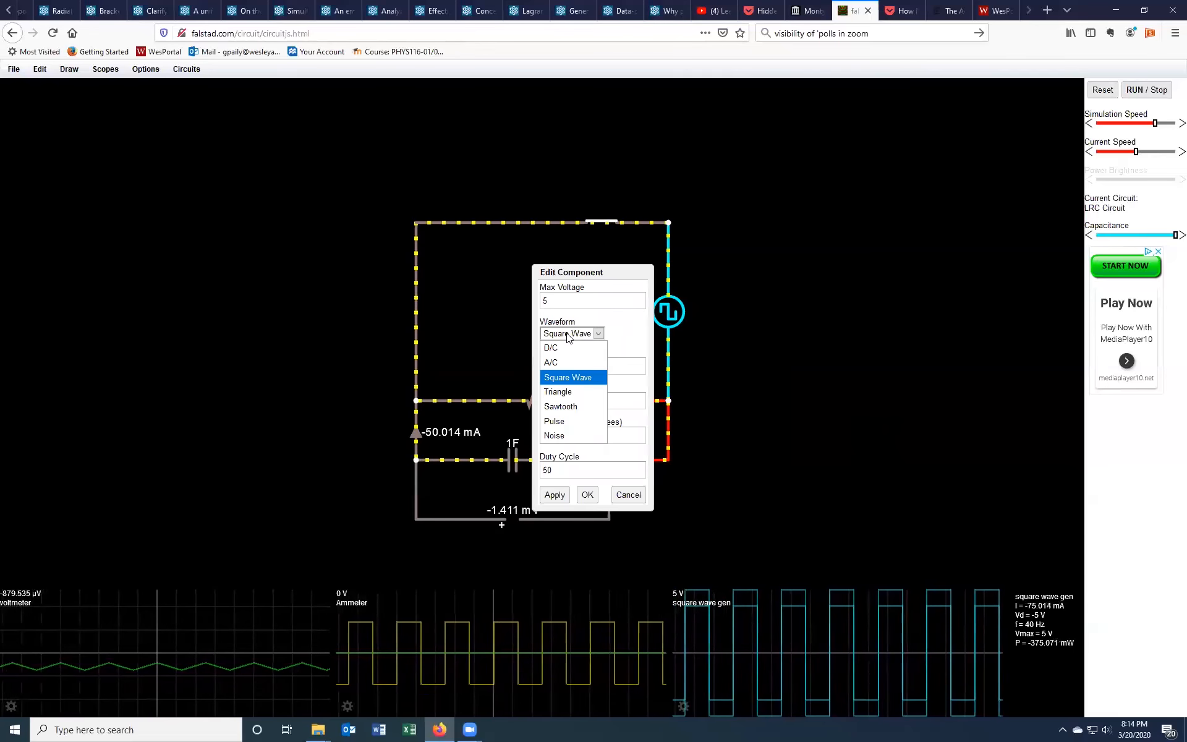
click(568, 406)
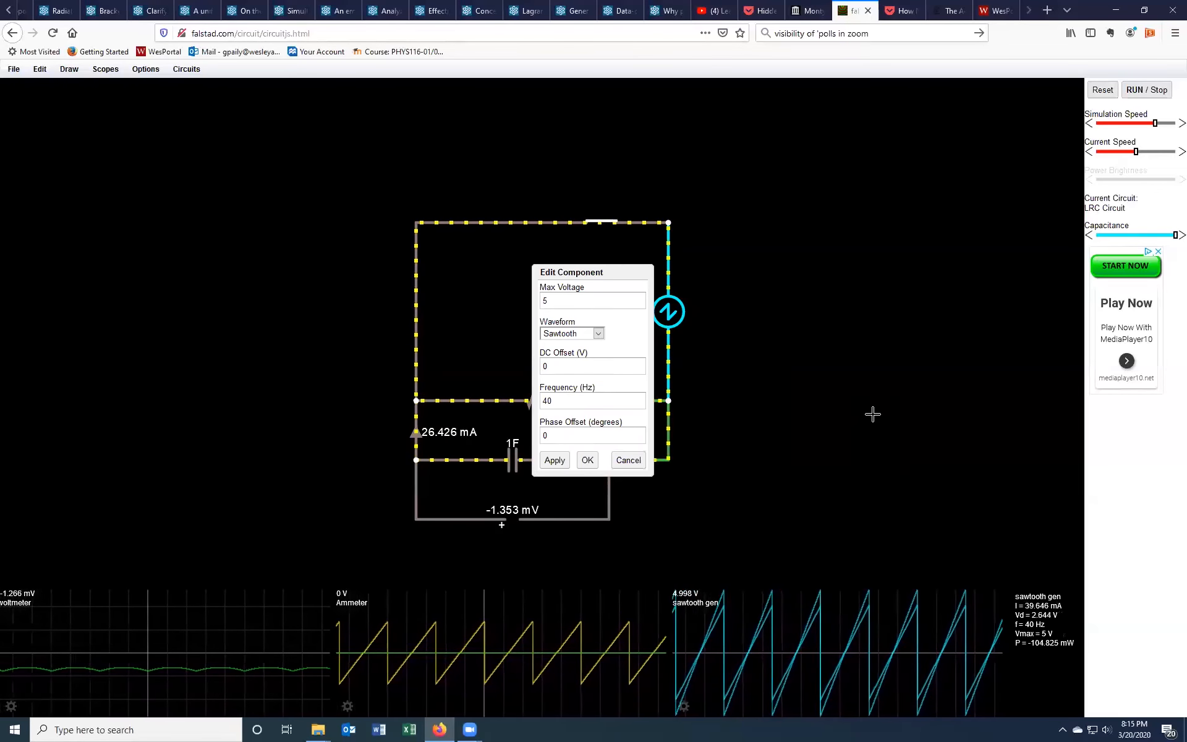
click(581, 334)
click(583, 391)
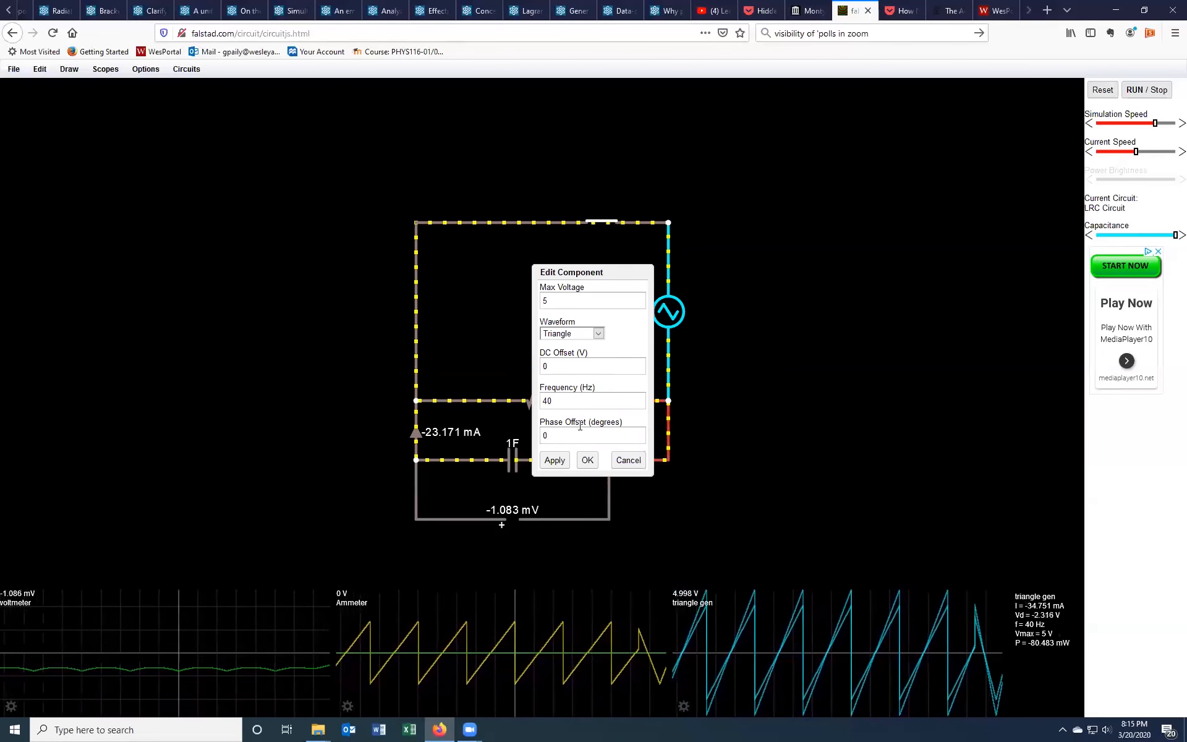
click(587, 461)
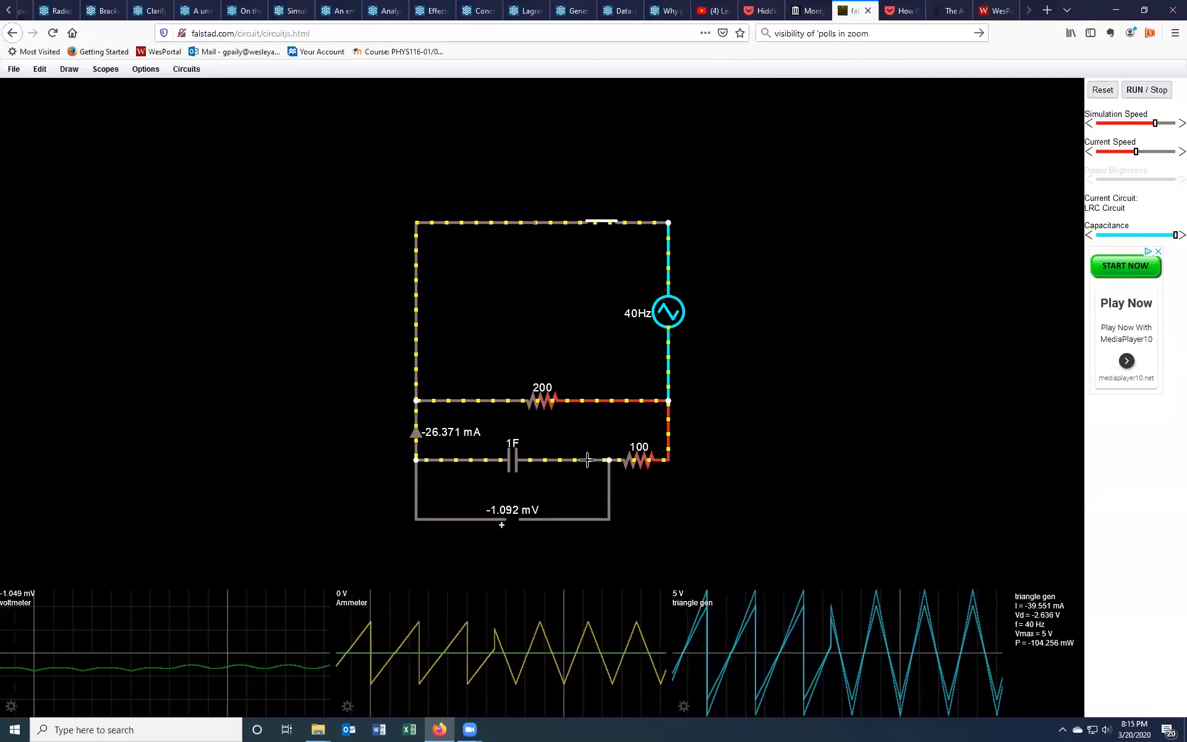
Step: Stop the simulation and place an SPDT switch in the empty area left of the circuit
click(1146, 90)
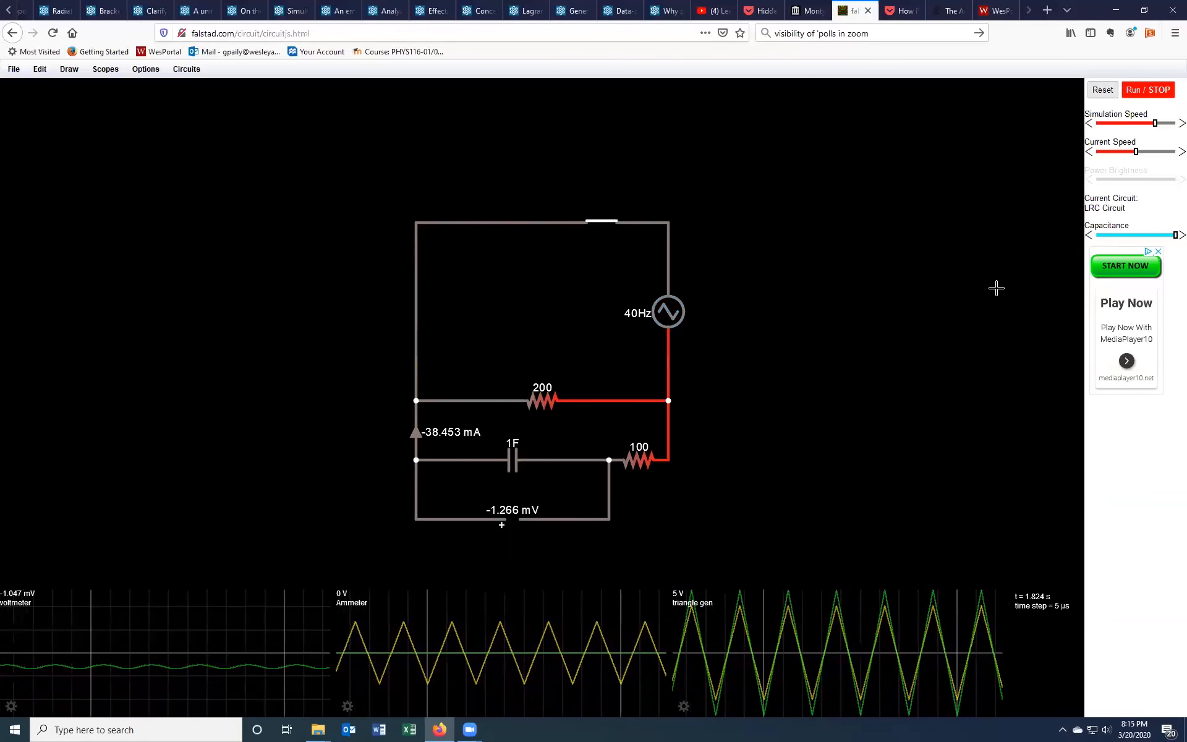
click(69, 69)
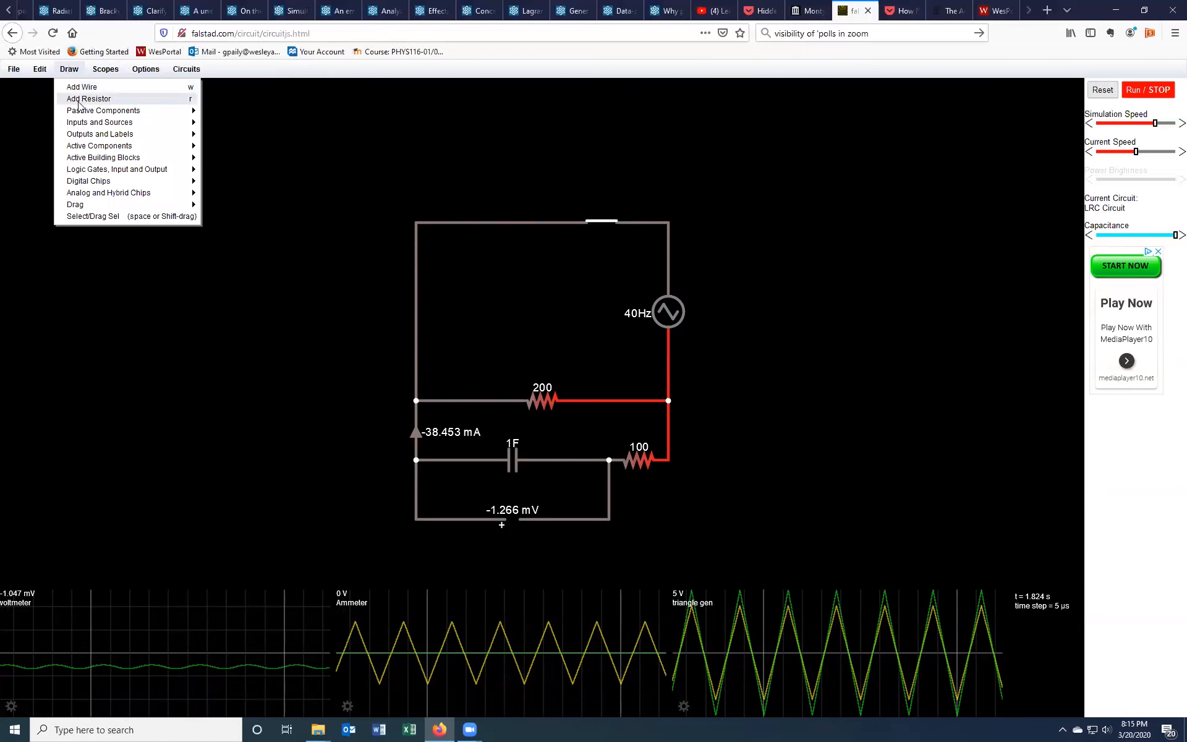
mouse_move(82, 121)
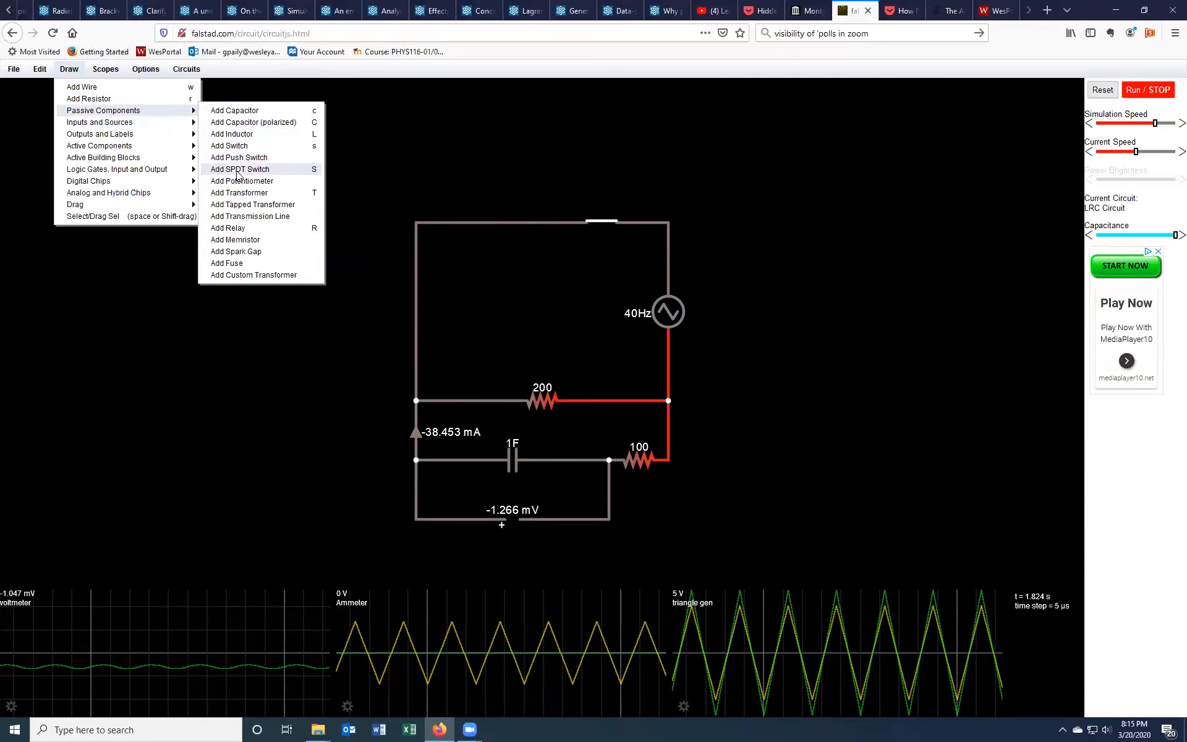
click(238, 169)
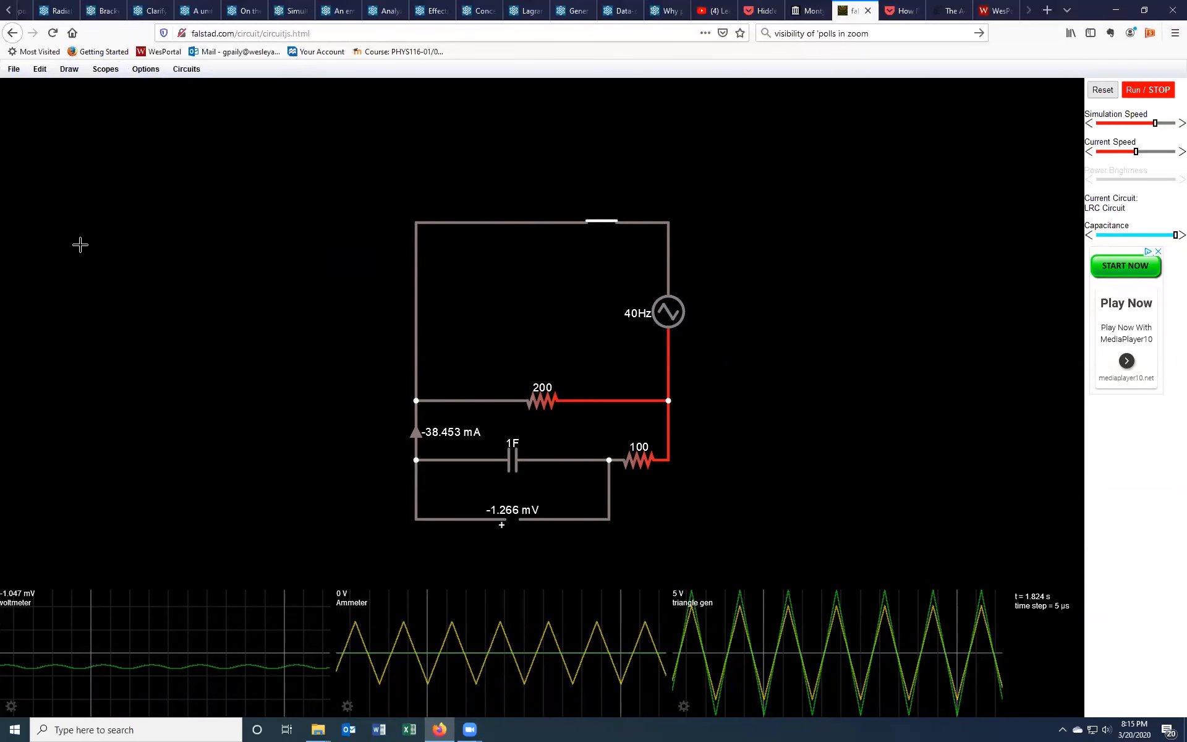
drag(90, 238, 193, 237)
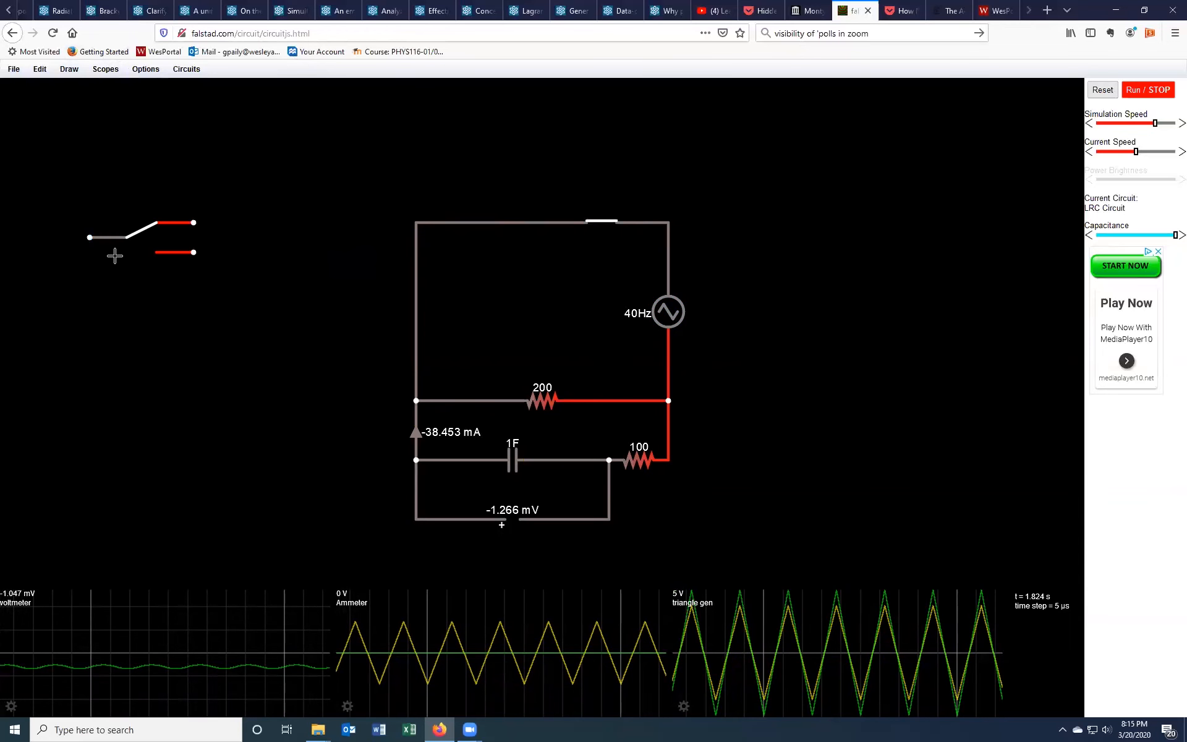
Step: Toggle the new SPDT switch back and forth between its two throws
click(142, 227)
click(145, 245)
click(144, 230)
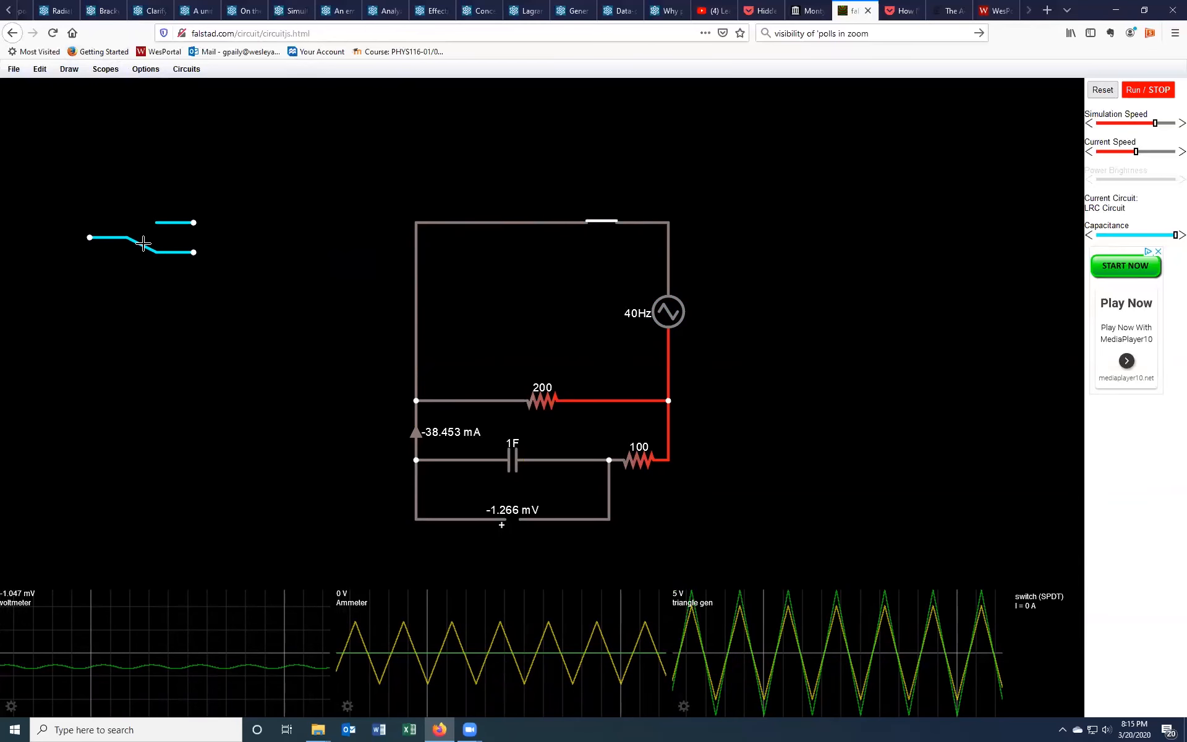
click(143, 238)
click(142, 238)
click(141, 243)
Step: Delete the wire segments along the circuit's top edge
click(141, 230)
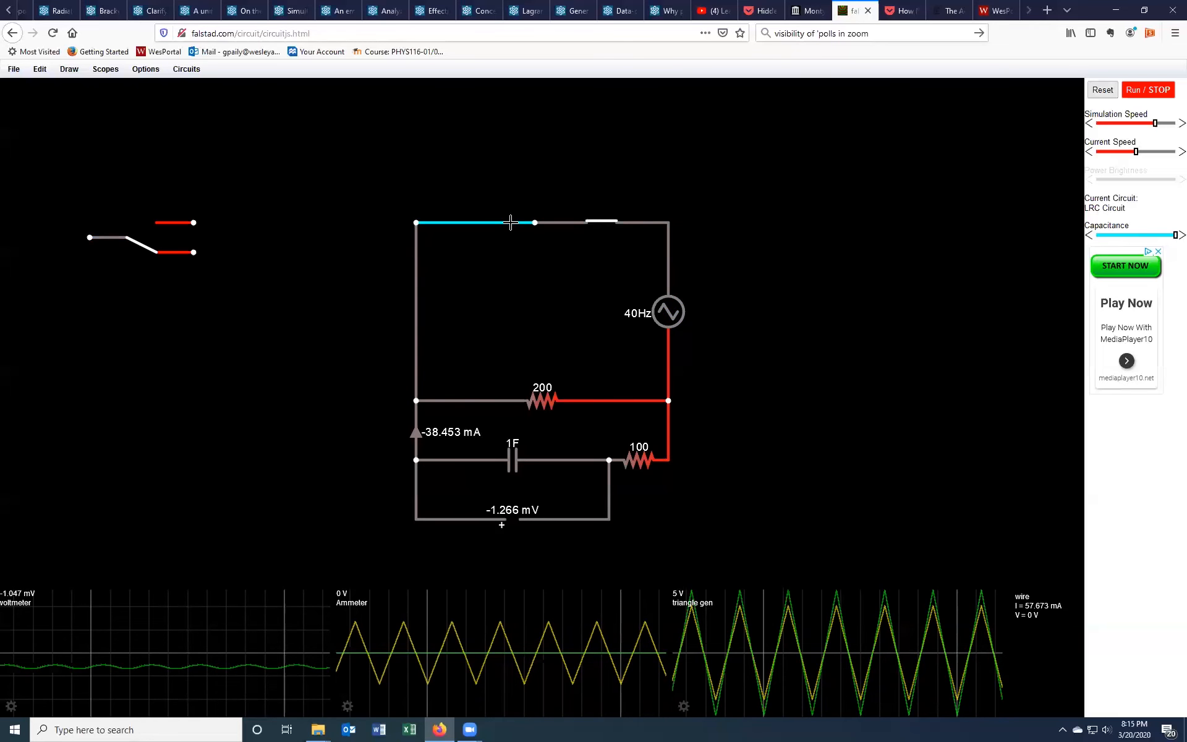
key(Delete)
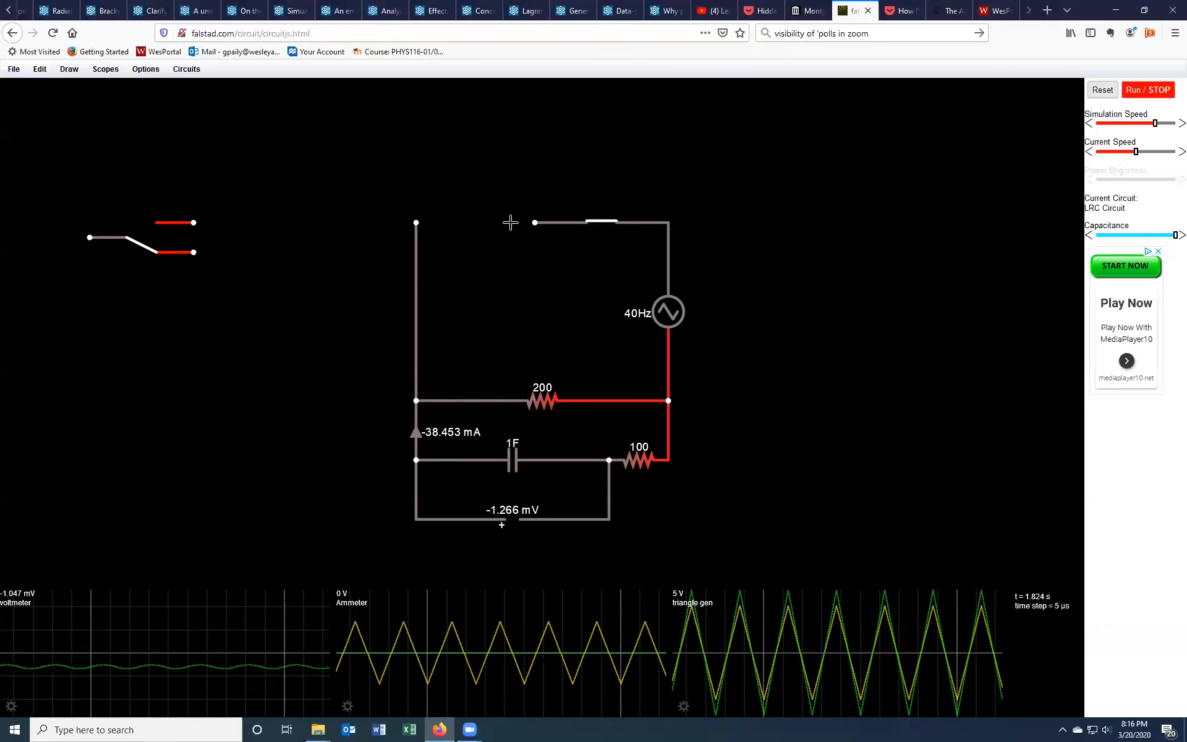
key(Delete)
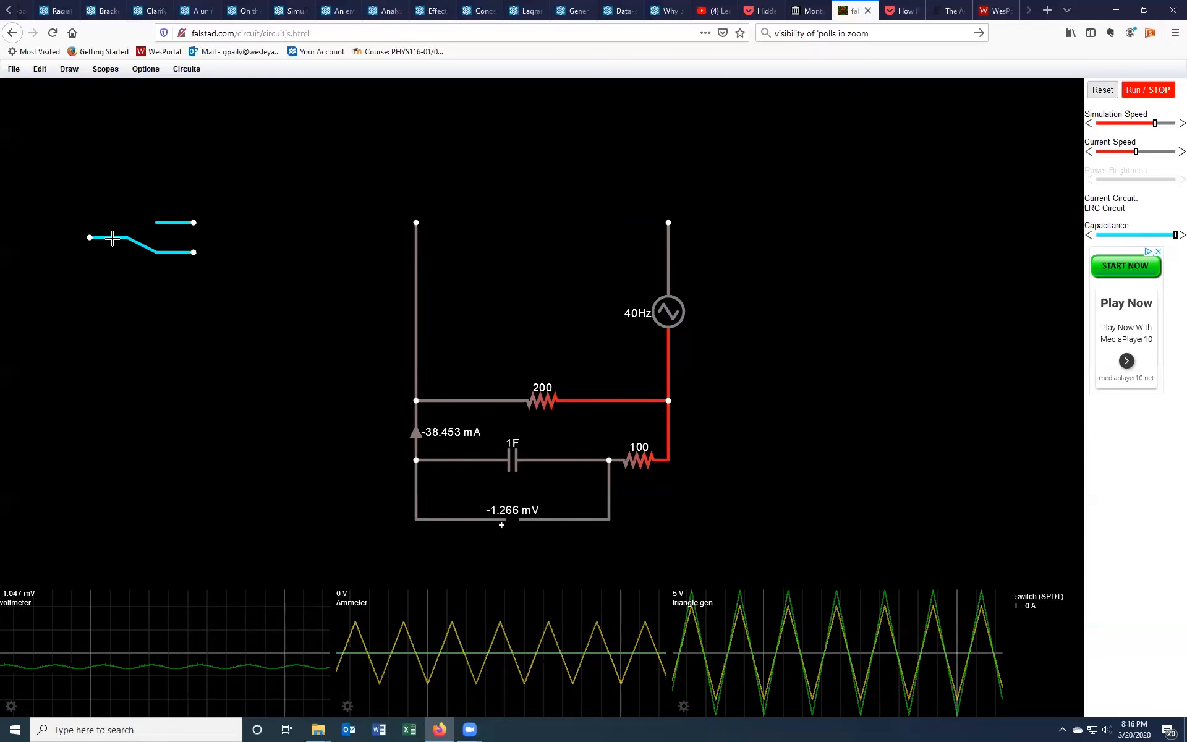
Step: Move the SPDT switch into the circuit's top-left corner so its common terminal joins the left wire
click(69, 69)
mouse_move(74, 206)
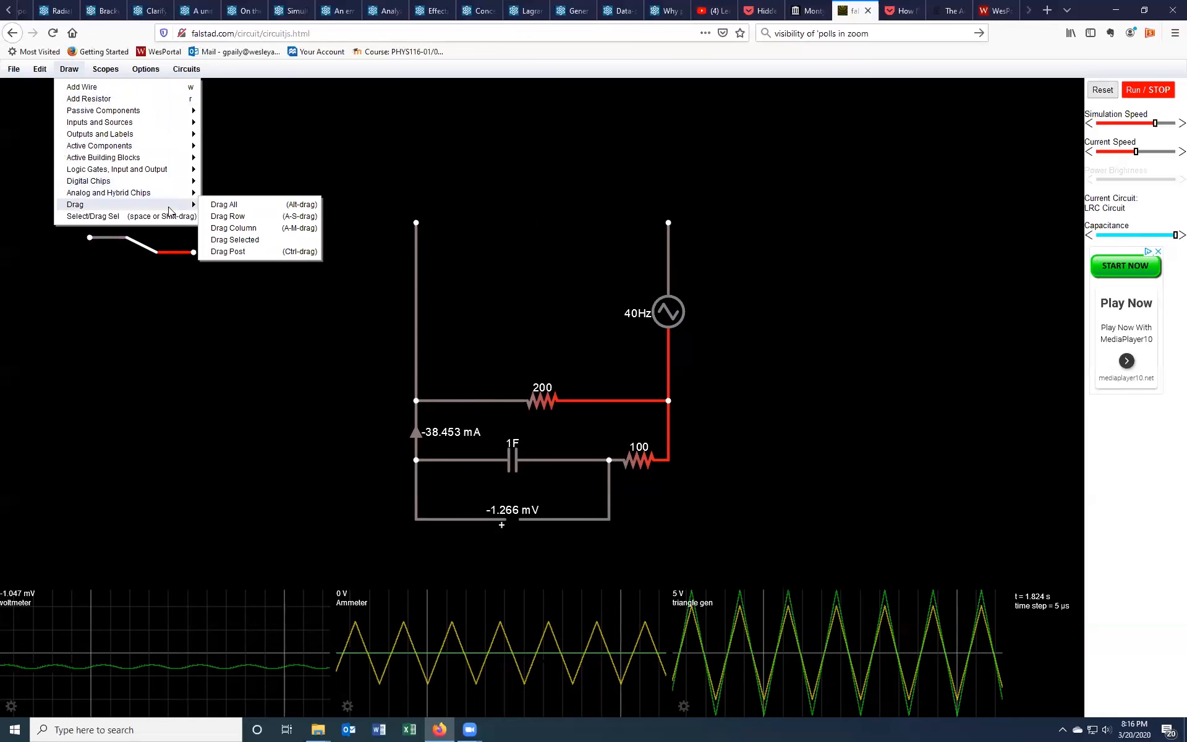
click(91, 217)
mouse_move(138, 234)
mouse_down()
mouse_move(470, 202)
mouse_move(476, 219)
mouse_up()
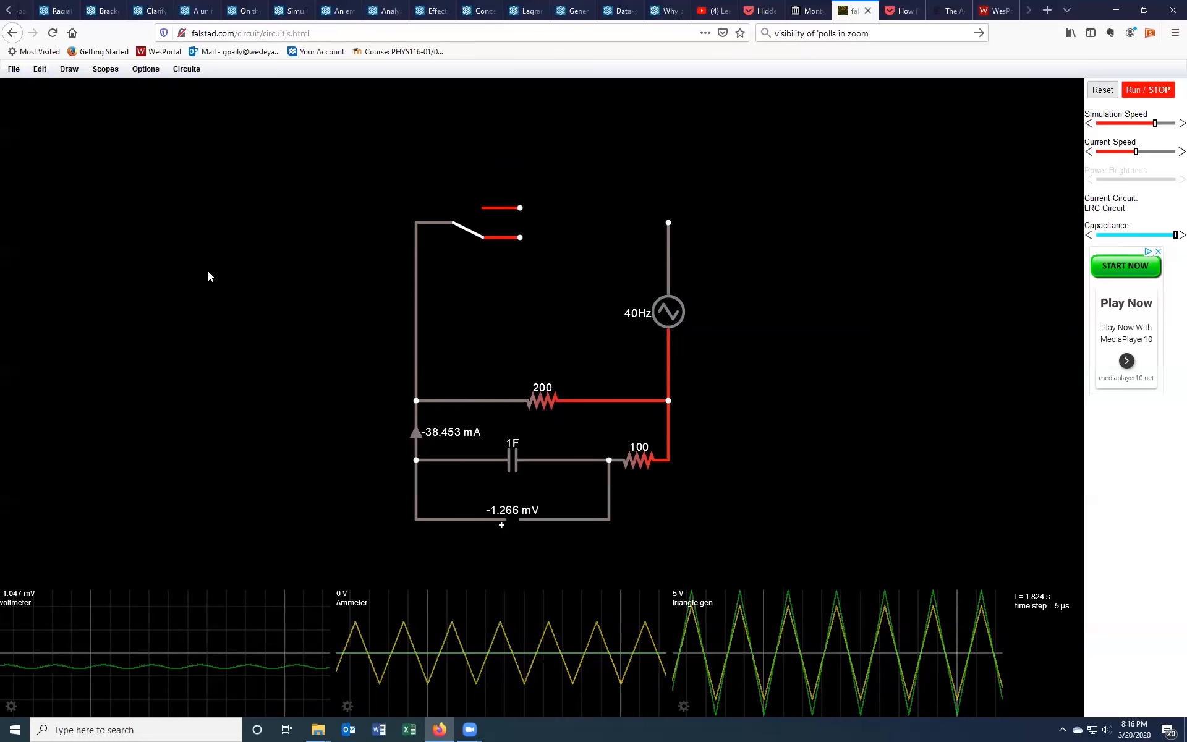
Step: Move the 200 Ω resistor up so it connects to the switch's lower throw
drag(645, 400, 636, 243)
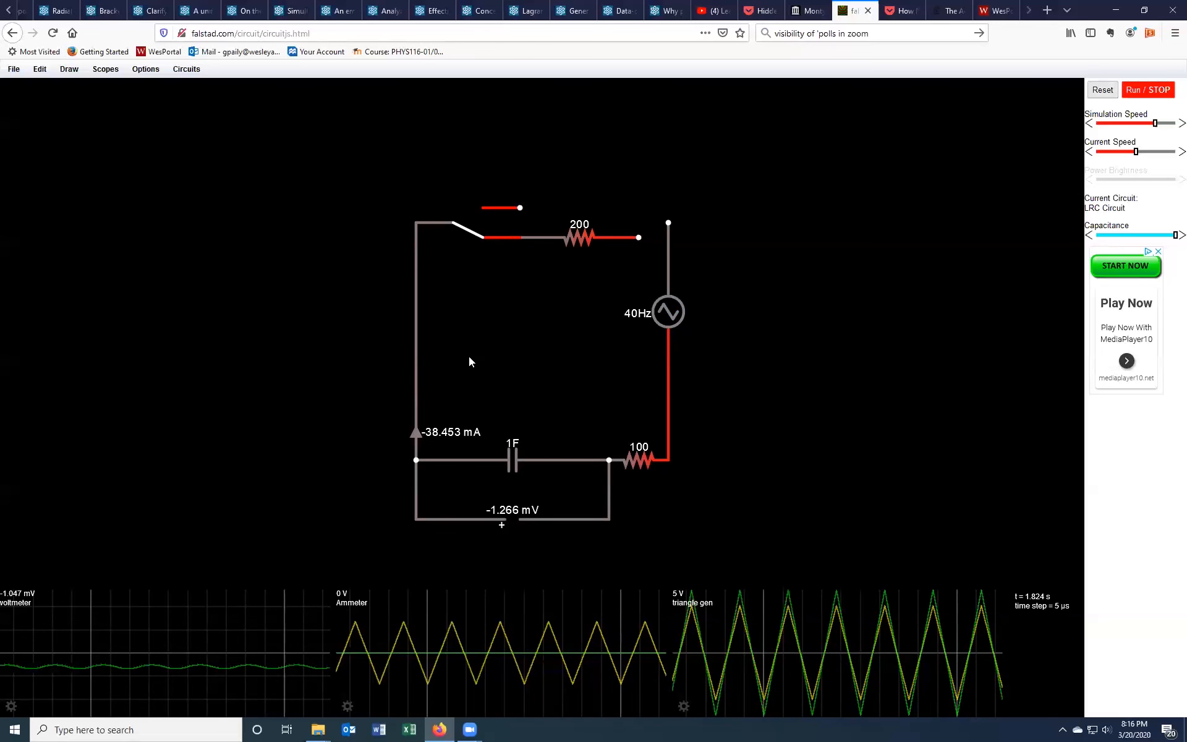
mouse_move(606, 238)
mouse_down()
mouse_move(586, 238)
mouse_move(623, 237)
mouse_up()
Step: Delete the A/C source with its right-side wires and stretch the 100 Ω resistor further right
drag(703, 273, 866, 273)
key(Delete)
key(Delete)
drag(670, 459, 770, 459)
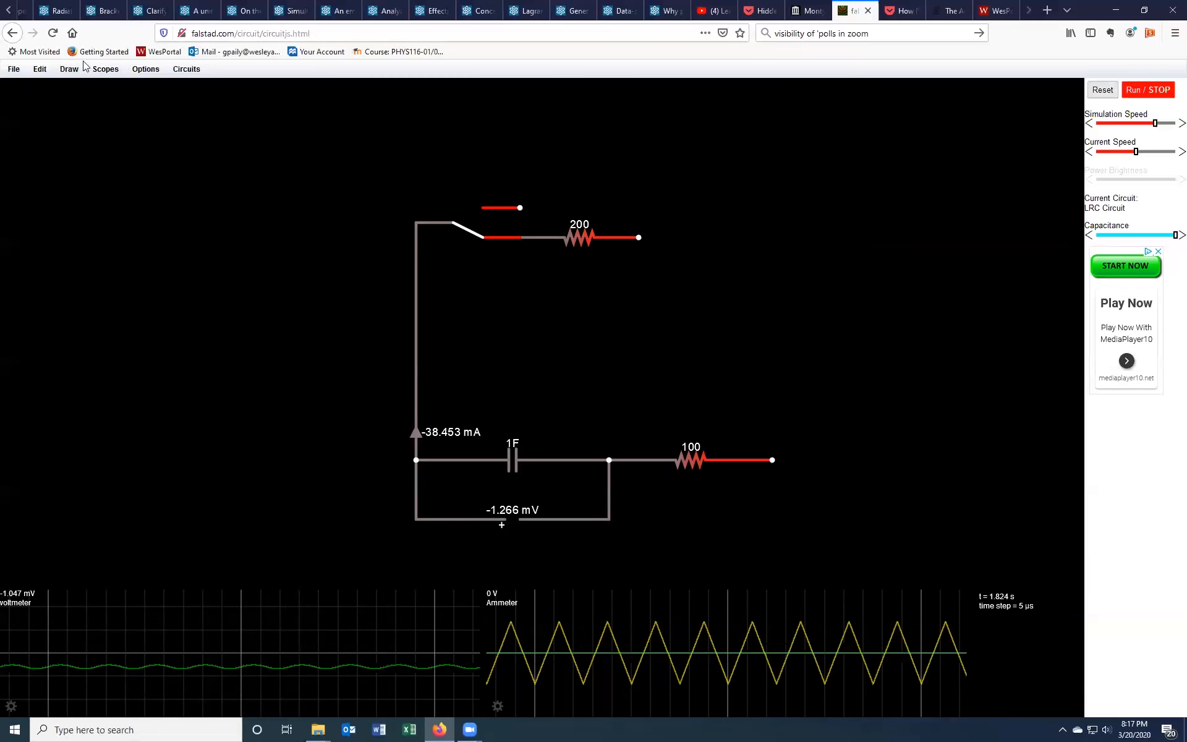
Step: Extend a wire right from the switch's upper throw and wire the 200 Ω resistor's end to the capacitor junction
drag(520, 208, 668, 208)
drag(756, 210, 763, 209)
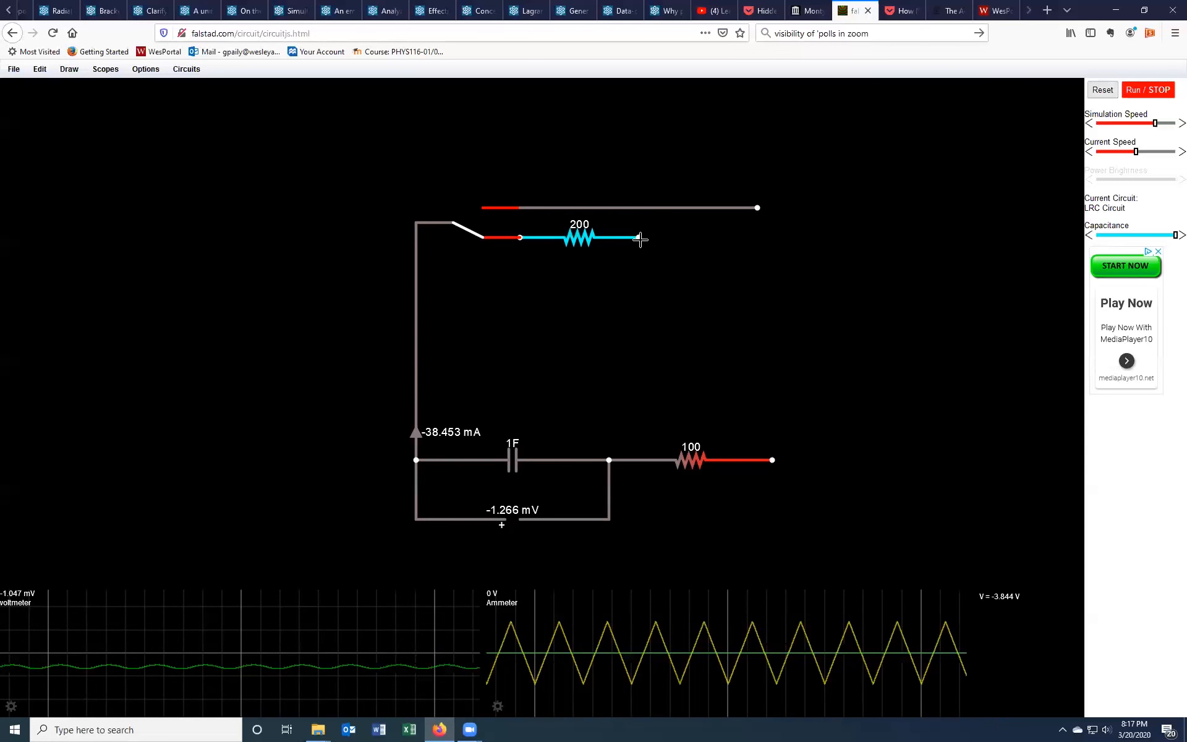
drag(634, 256, 609, 460)
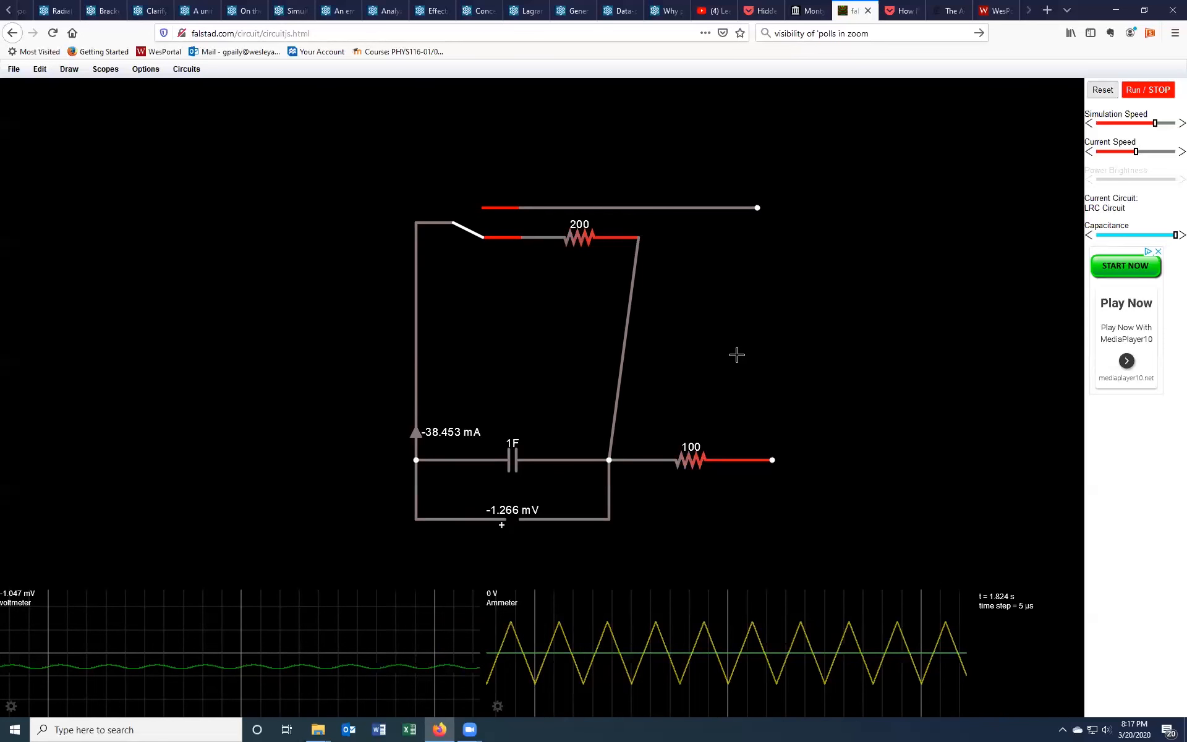
Step: Add a battery between the top wire's right end and the 100 Ω resistor's free end
click(69, 68)
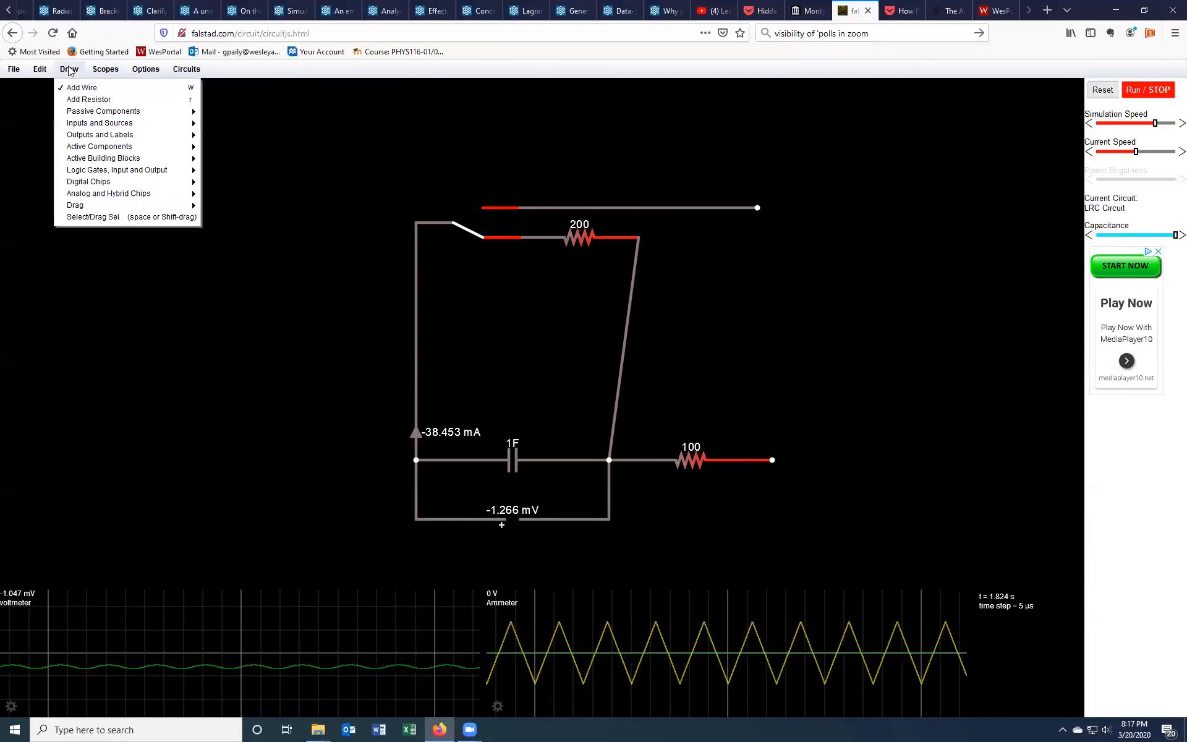
mouse_move(90, 123)
click(258, 146)
drag(758, 208, 771, 460)
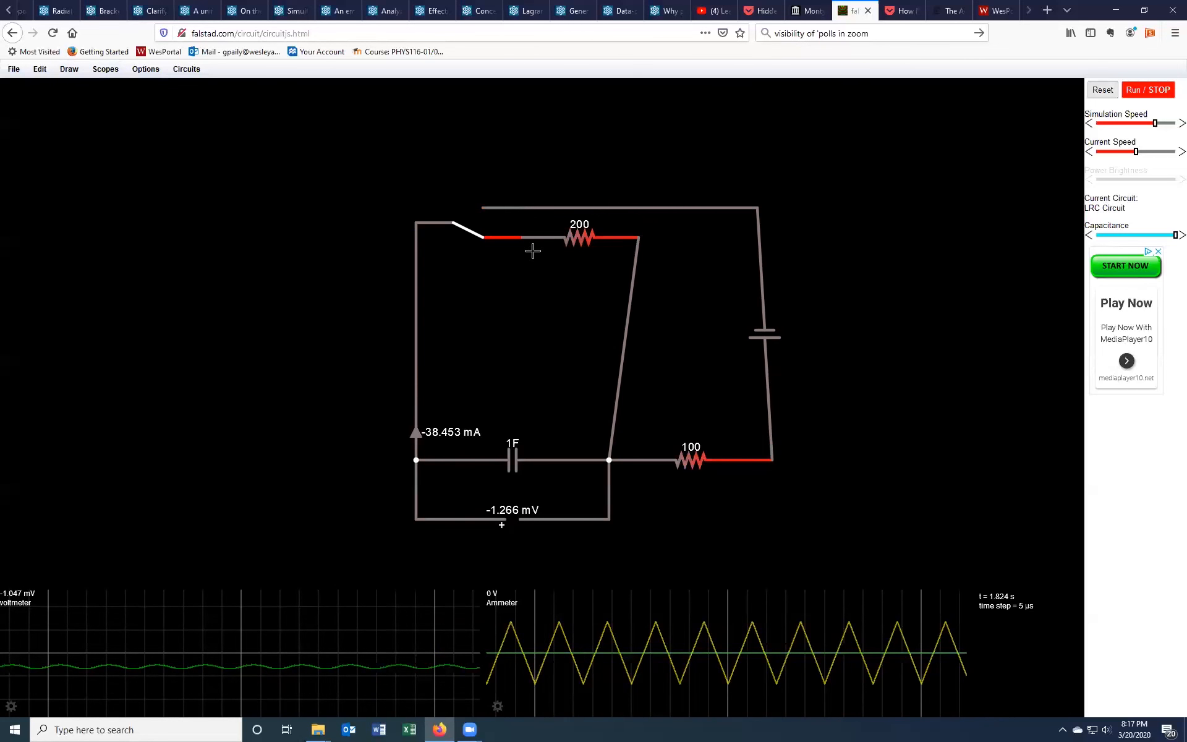
Step: Reset the simulation, throw the switch to the battery branch, and run it at maximum simulation speed
click(1102, 89)
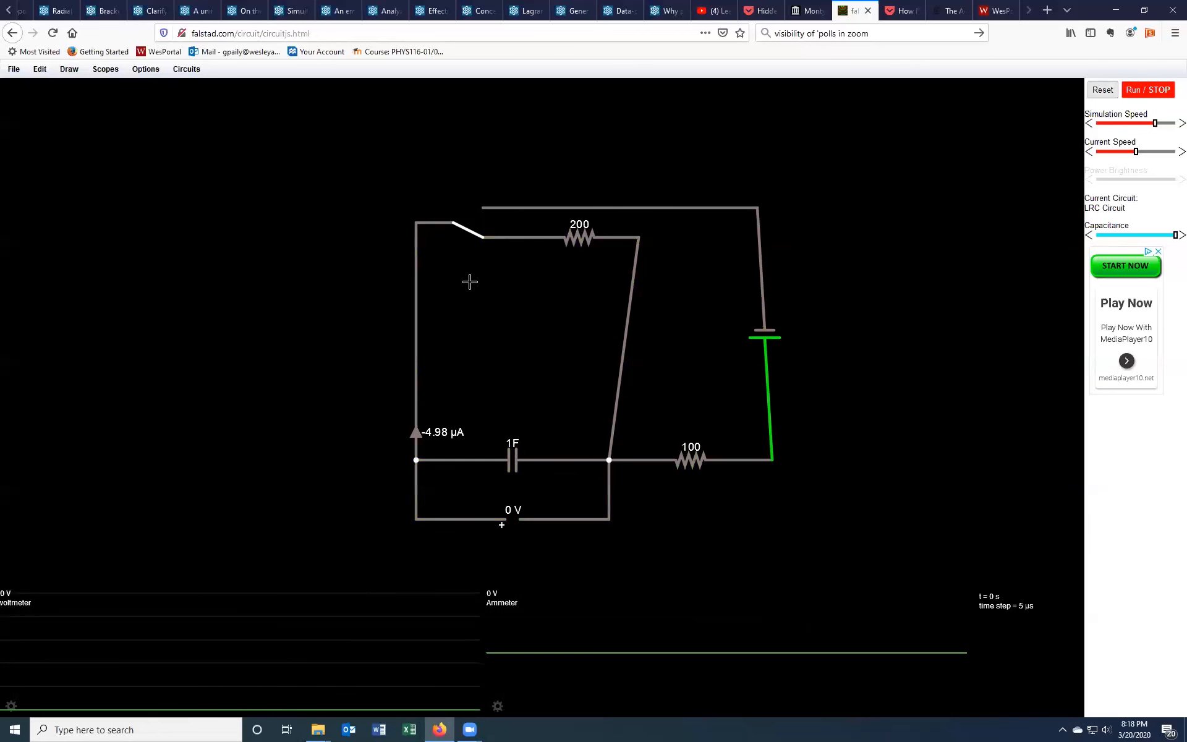
click(471, 232)
click(1145, 92)
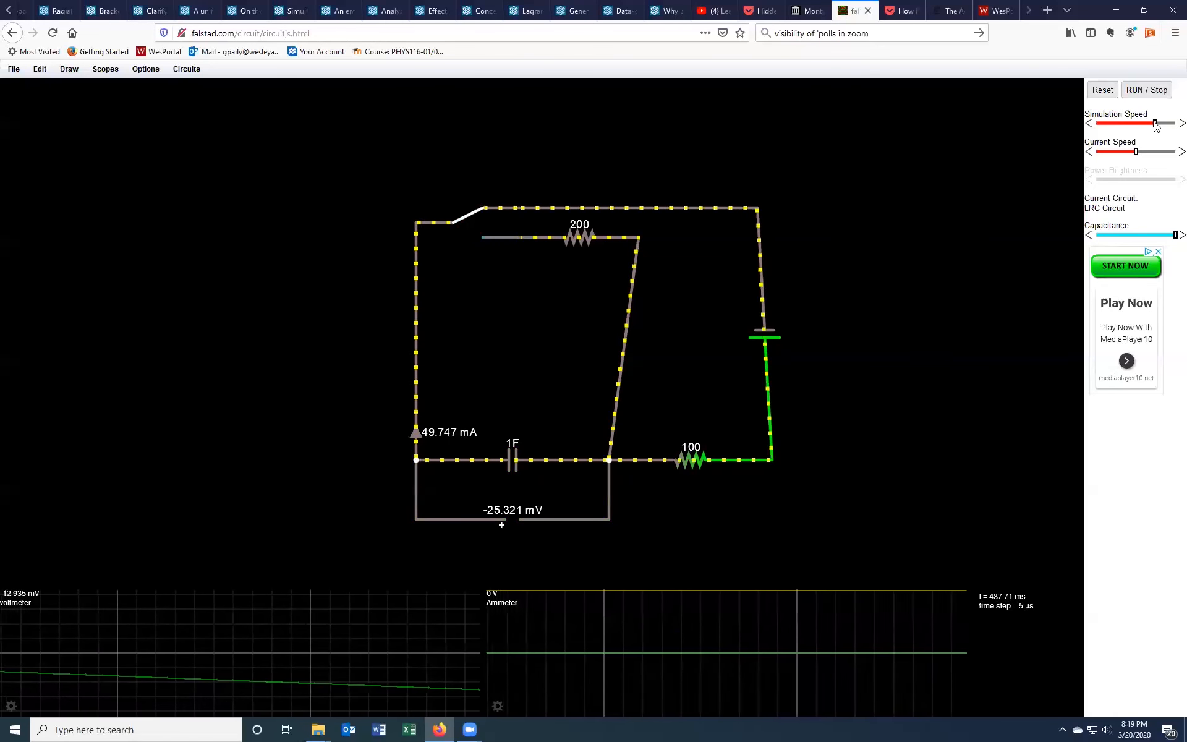
drag(1155, 124, 1165, 124)
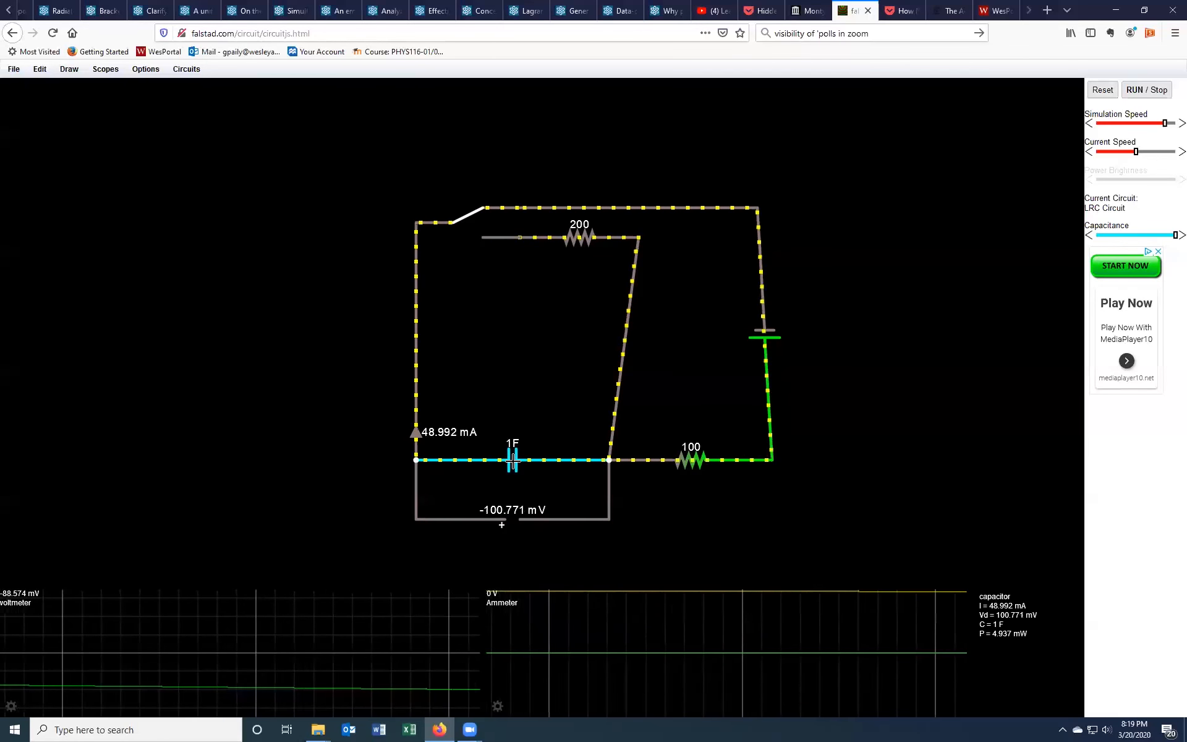
Step: Set the capacitor's capacitance to 1 mF
right_click(513, 461)
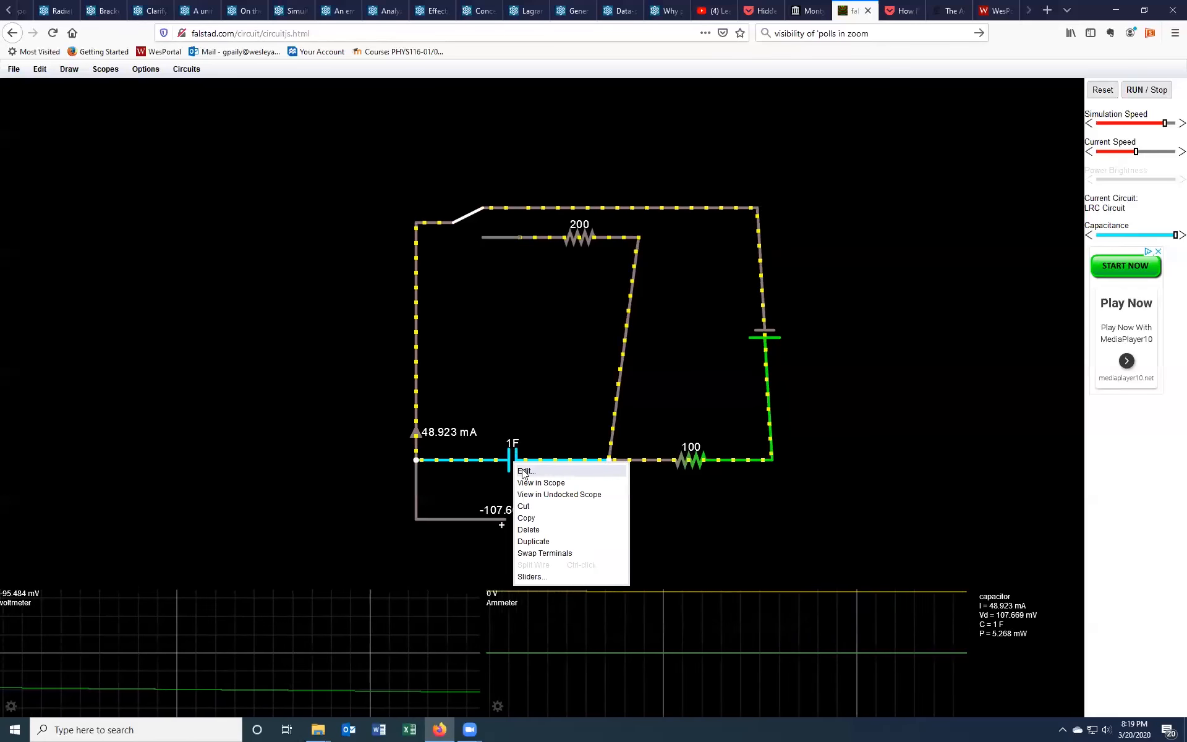
click(523, 471)
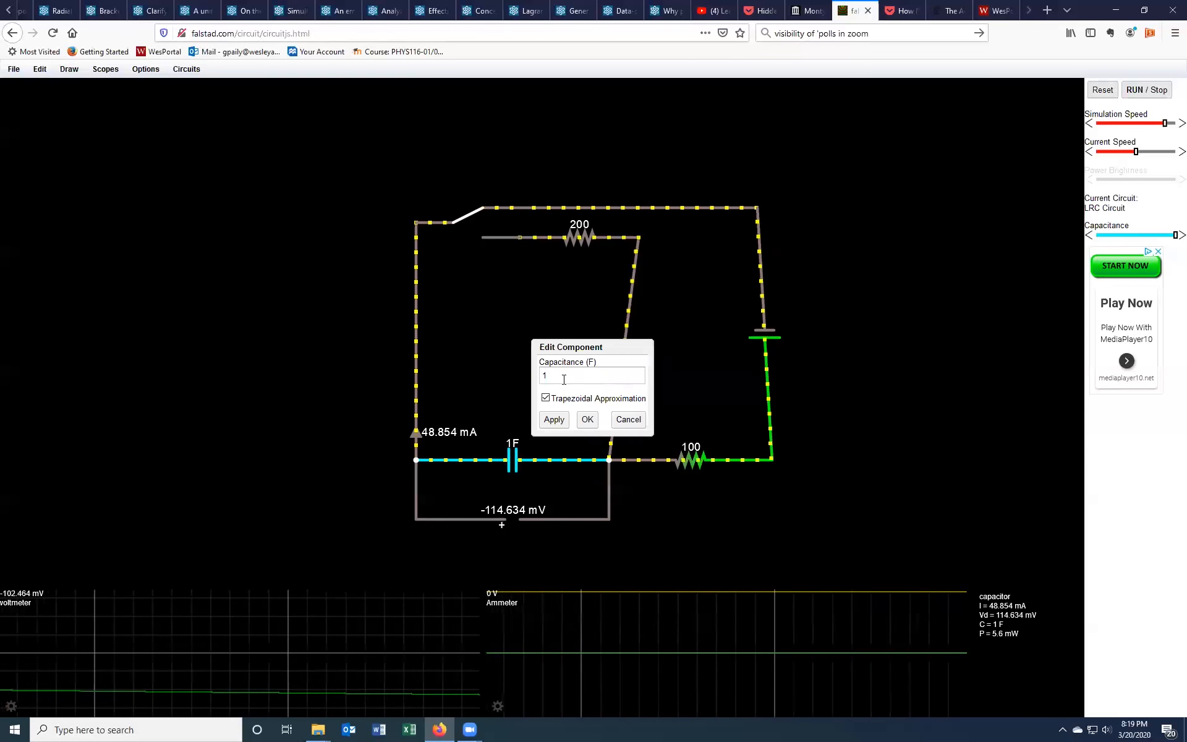
text(m)
key(Return)
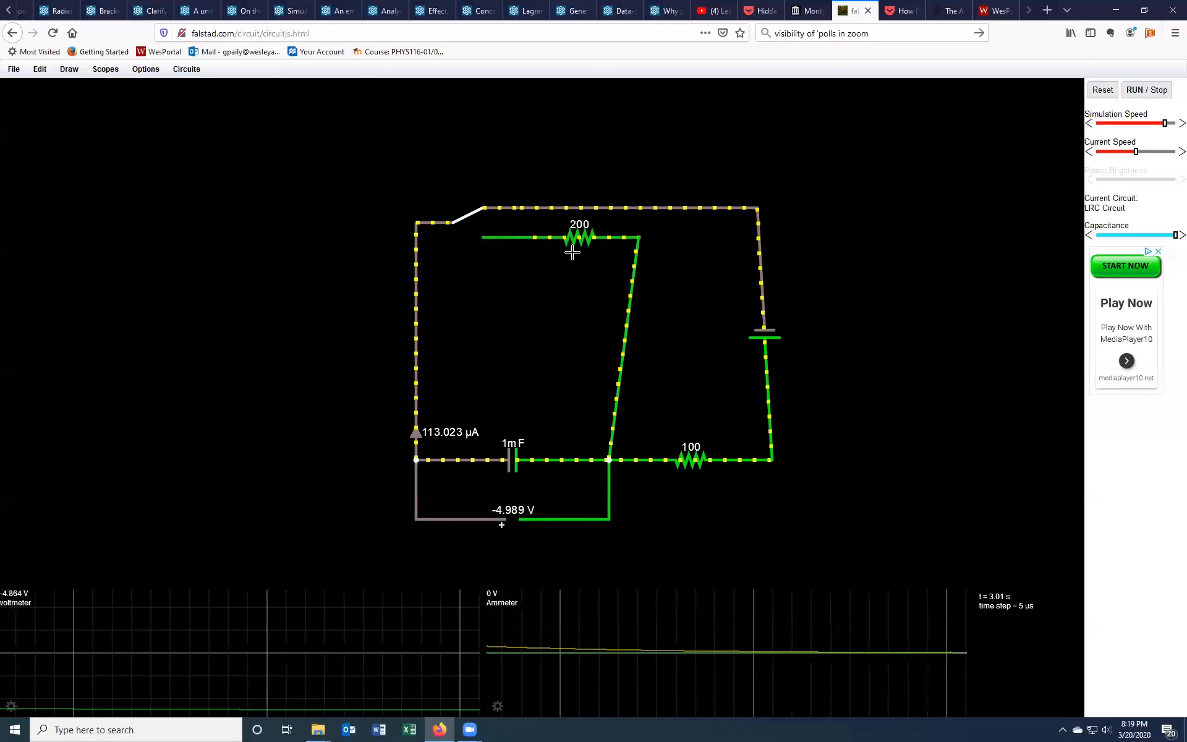
Step: Flip the switch to the 200 Ω resistor branch to discharge the capacitor
click(468, 216)
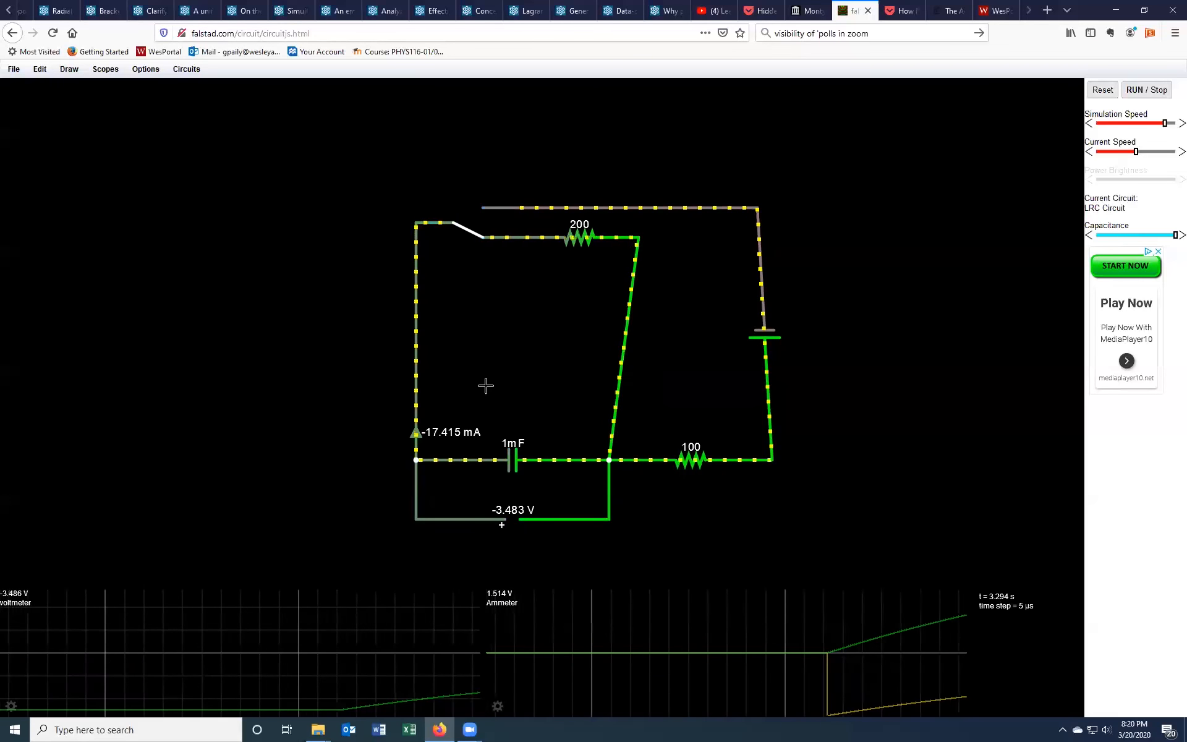